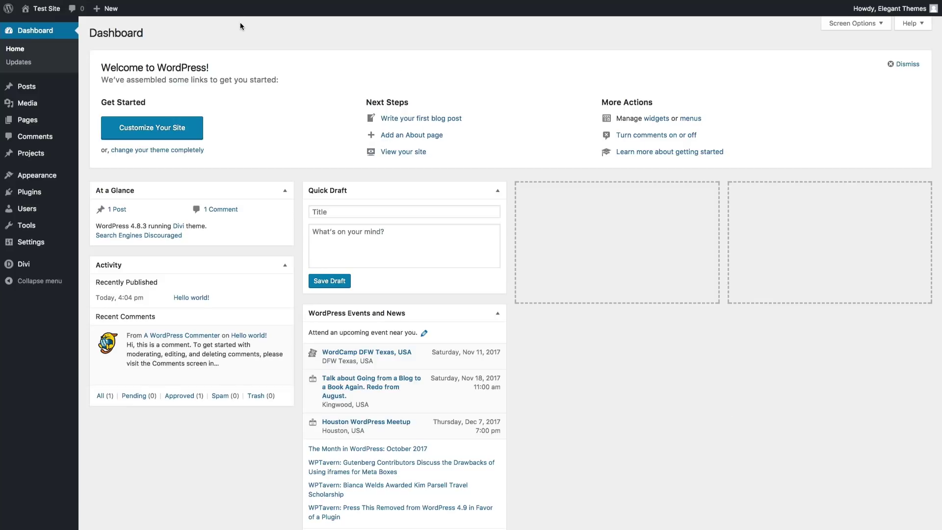
Open the Divi Library and bring up the import form for Divi Builder layouts.
mouse_move(46, 268)
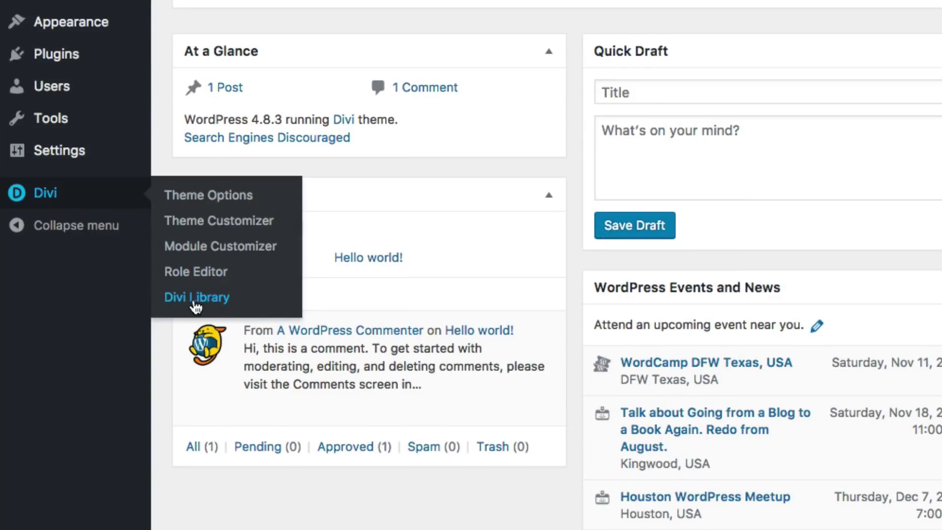
left_click(195, 303)
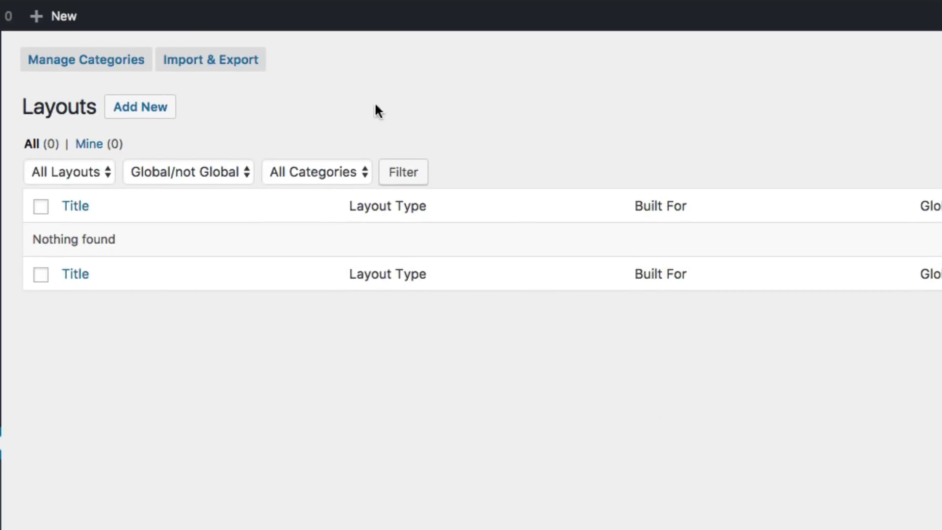
left_click(203, 56)
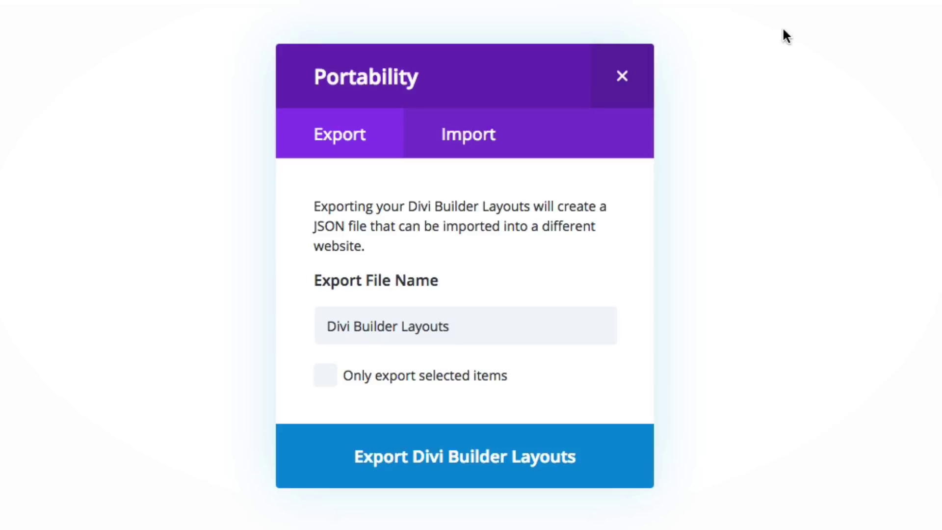
left_click(491, 143)
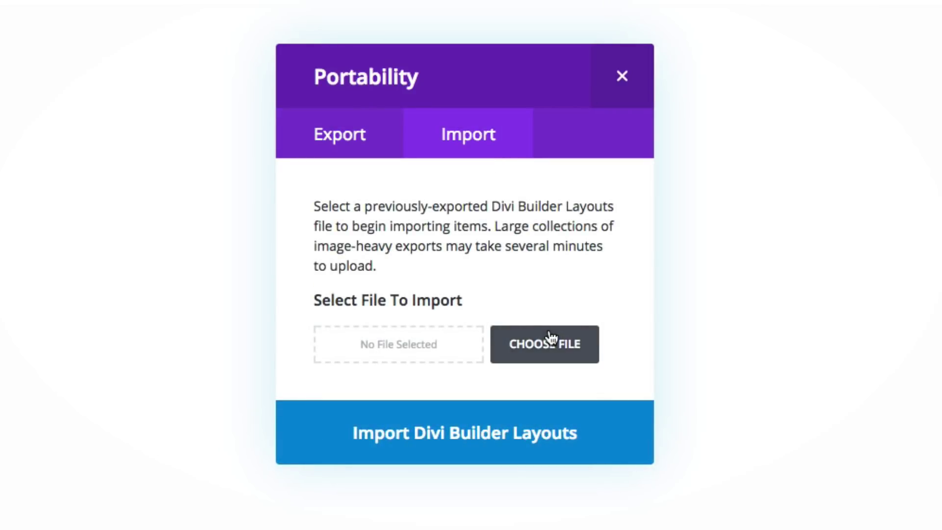
Import Fashion_All.json from the divi-fashion-layout-pack folder in Downloads into the Divi Library.
left_click(551, 338)
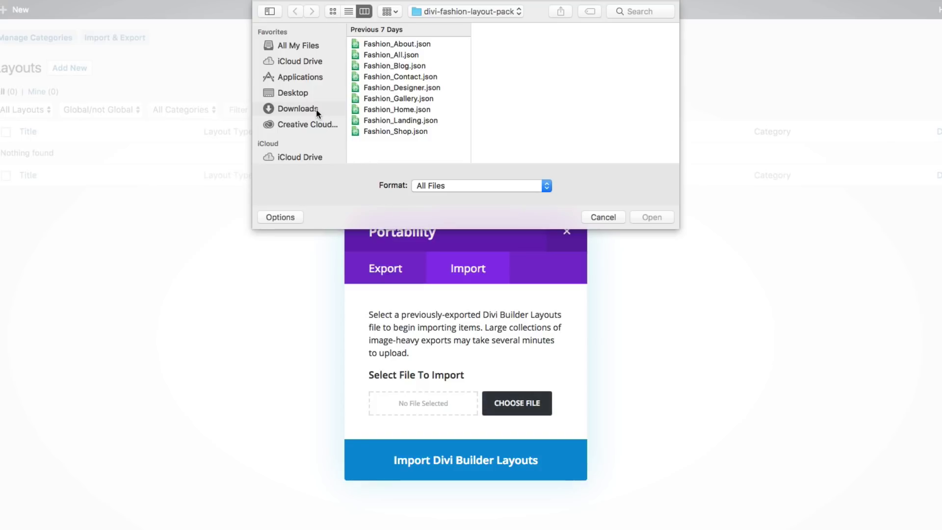
left_click(316, 109)
left_click(396, 45)
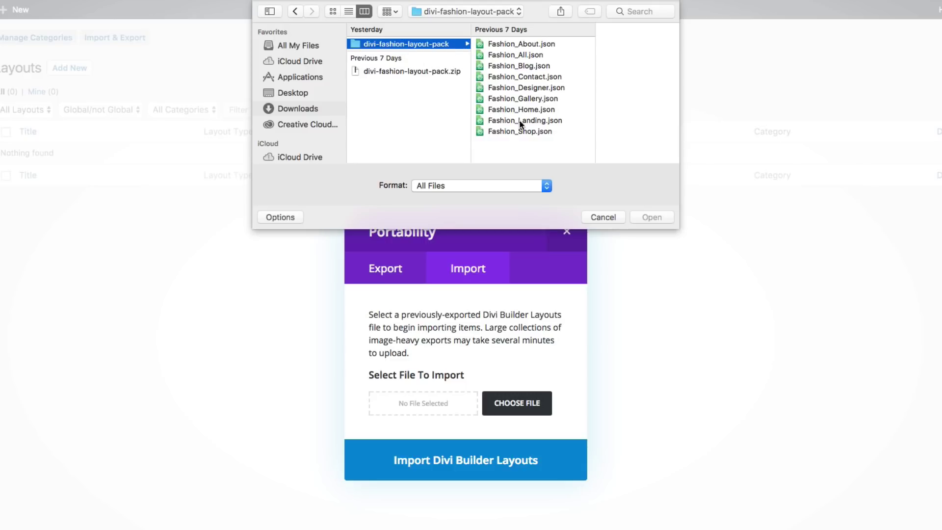
left_click(516, 56)
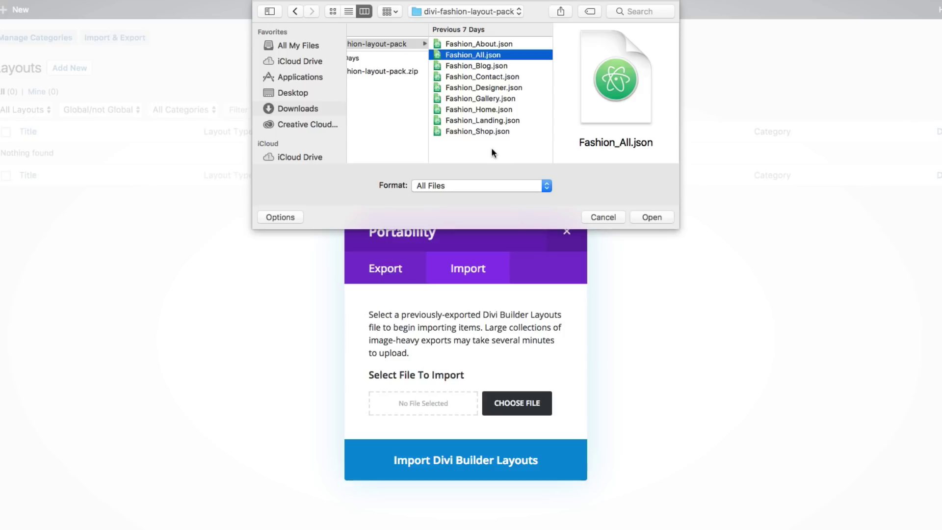
left_click(663, 218)
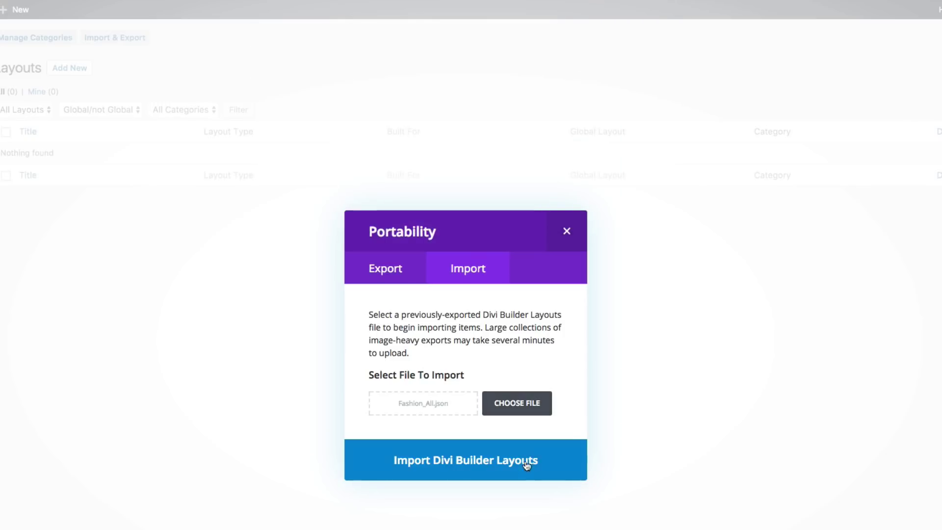
left_click(503, 466)
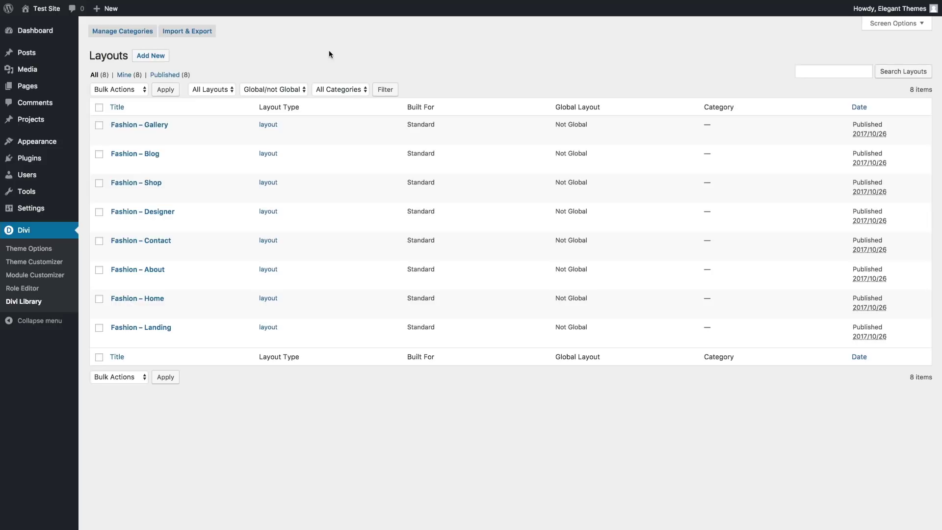
Create a new page titled Home and enable the Divi Builder for it.
mouse_move(28, 86)
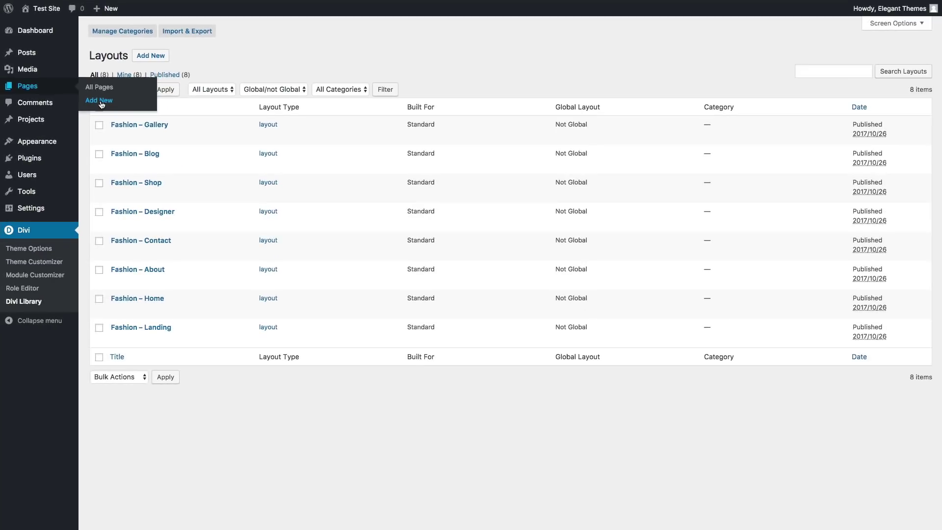
left_click(100, 101)
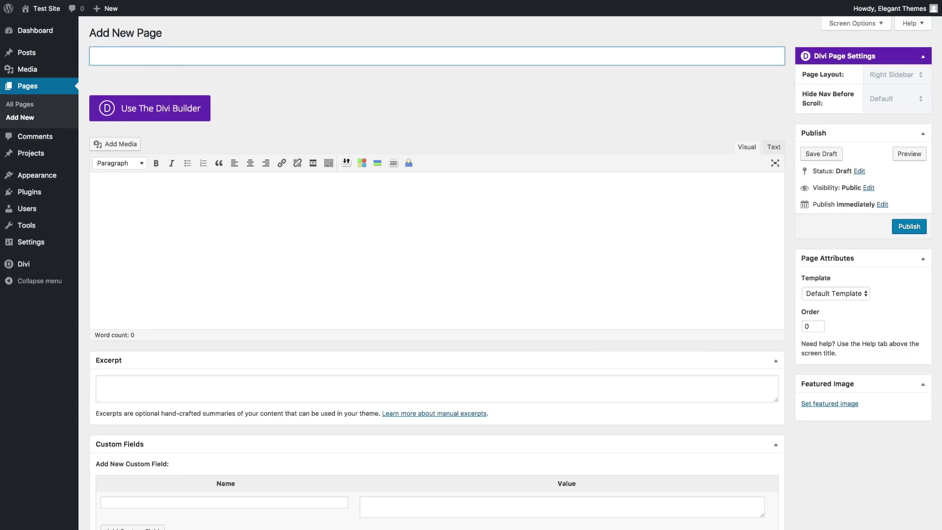
type("Home")
left_click(289, 104)
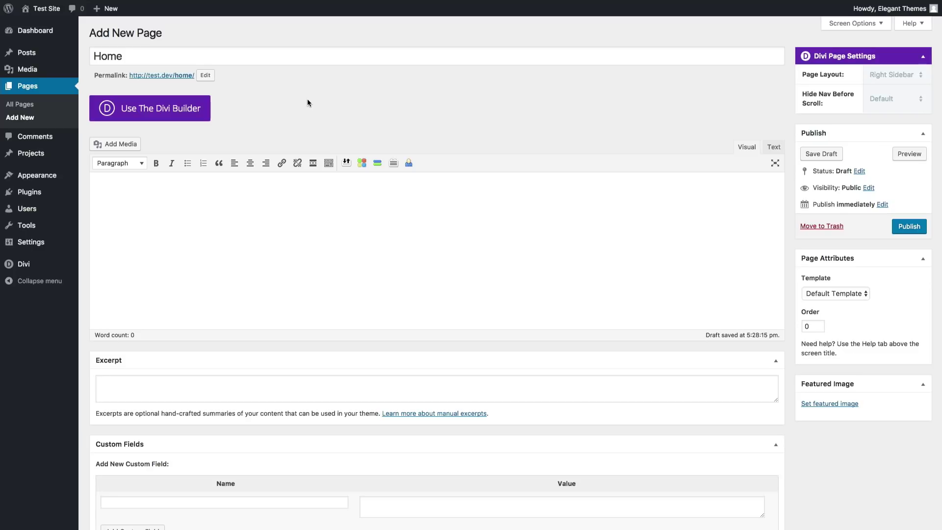
left_click(168, 112)
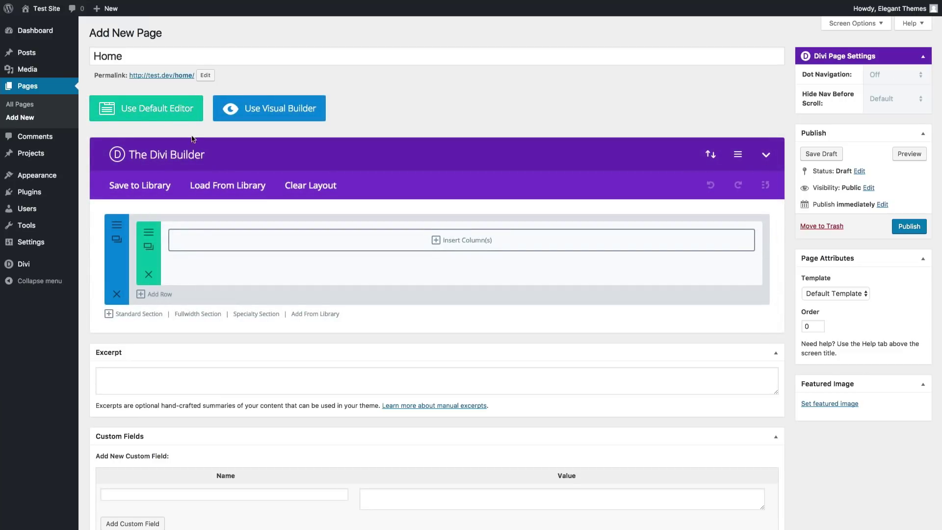
Load the saved Fashion – Home layout from the library into the page.
left_click(247, 192)
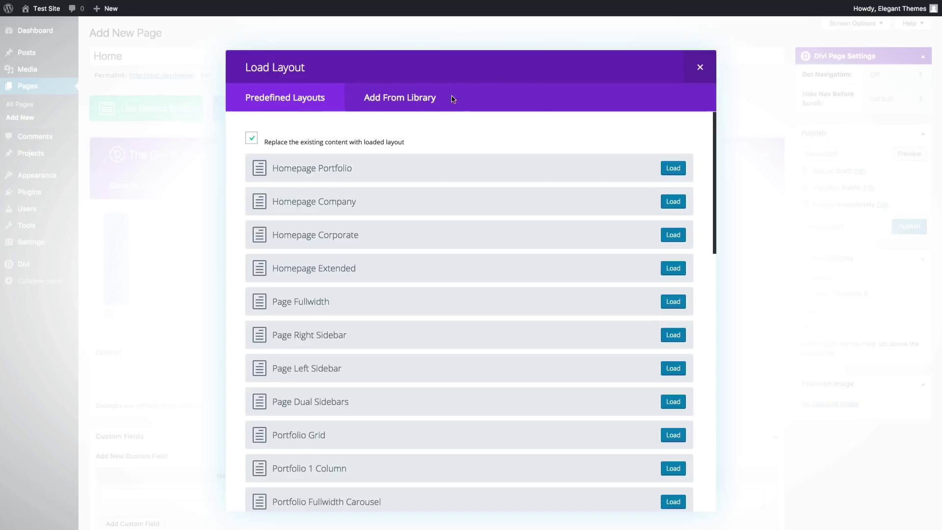
left_click(413, 102)
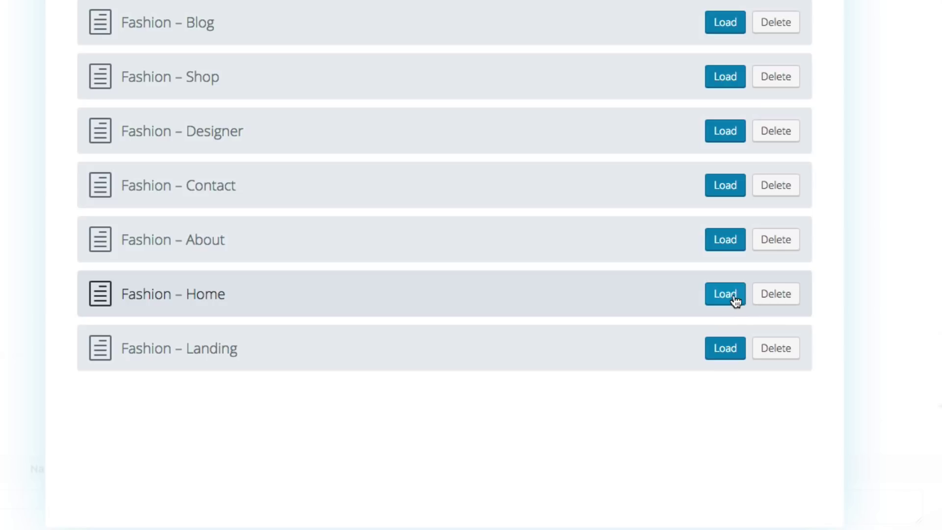
left_click(736, 299)
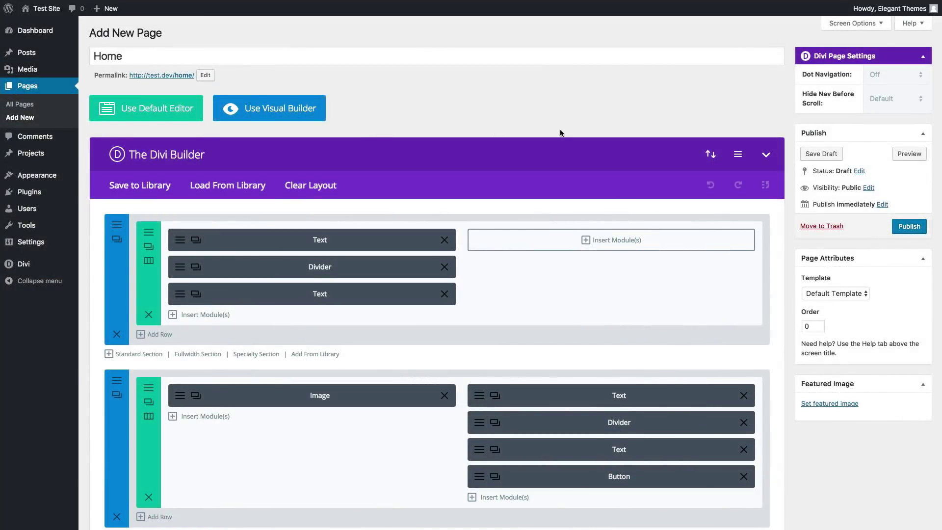
Publish the Home page and look through the live page in a new browser tab.
left_click(909, 226)
right_click(171, 54)
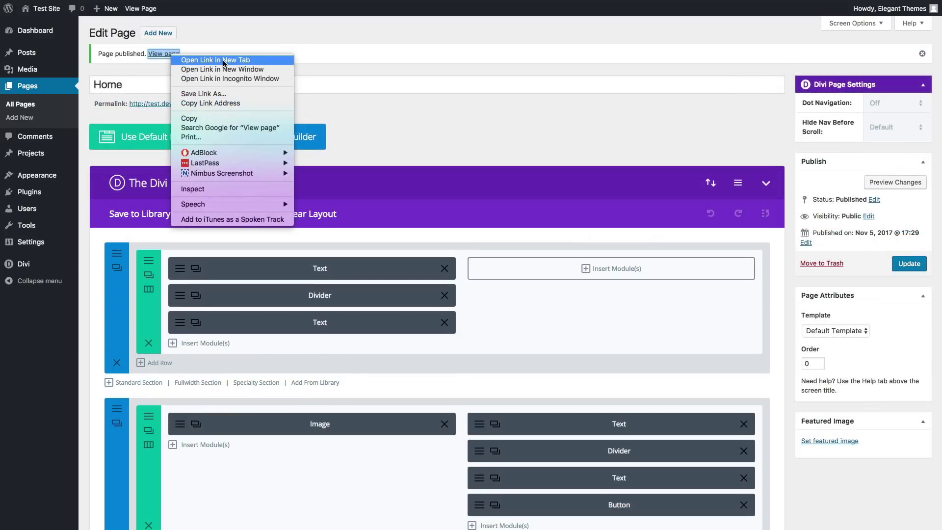
left_click(224, 60)
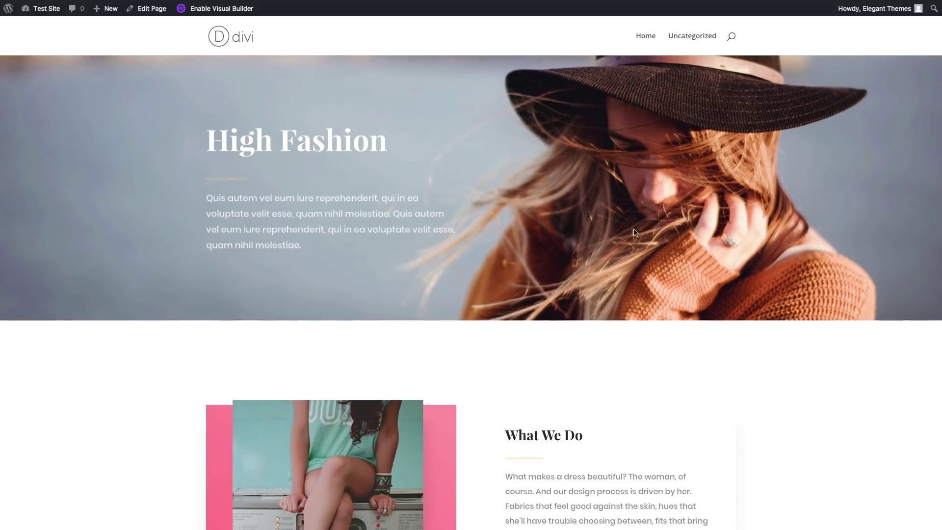
scroll(578, 301, "down", 7)
scroll(578, 301, "down", 6)
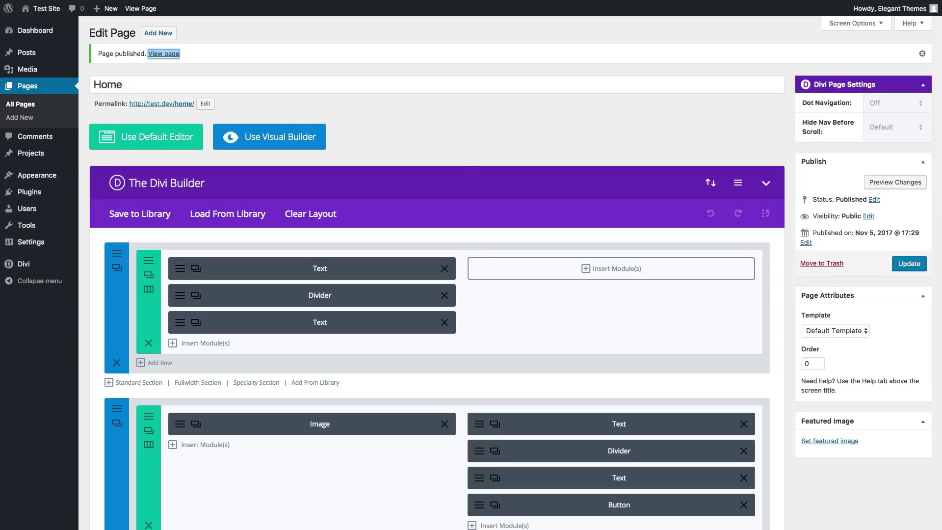
Create another new page titled Landing and open it with the Divi Visual Builder.
left_click(613, 143)
left_click(23, 119)
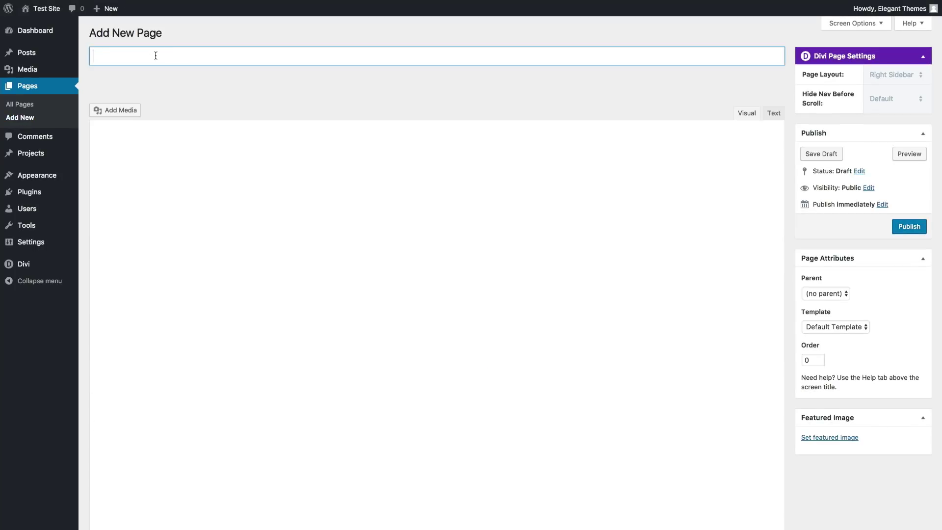
type("Landing")
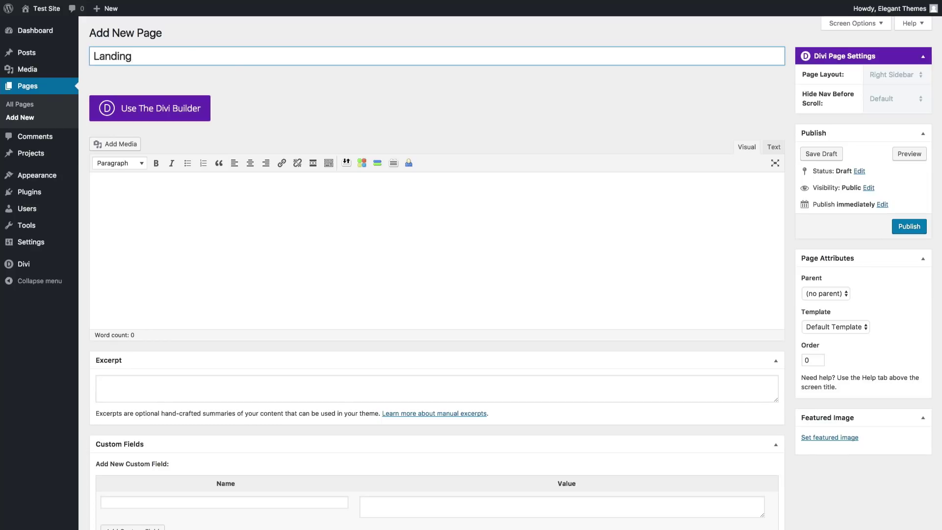
left_click(357, 87)
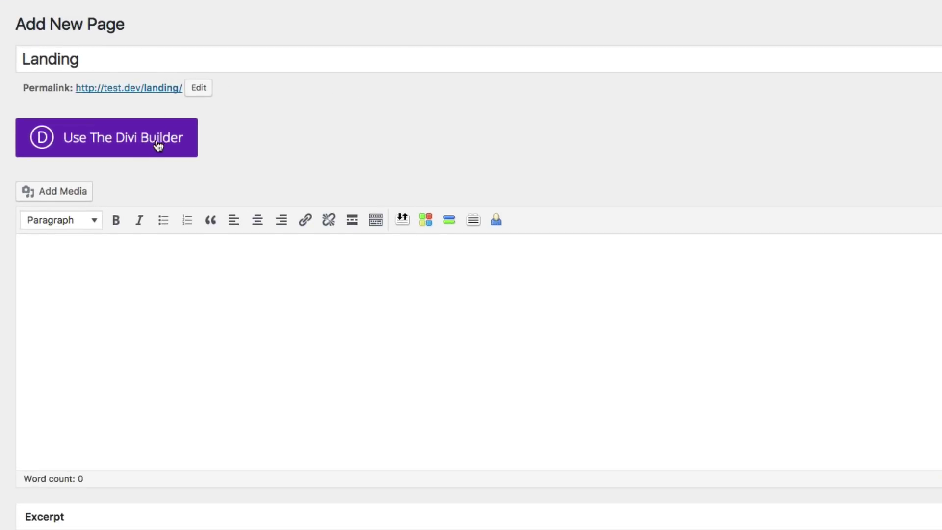
left_click(149, 152)
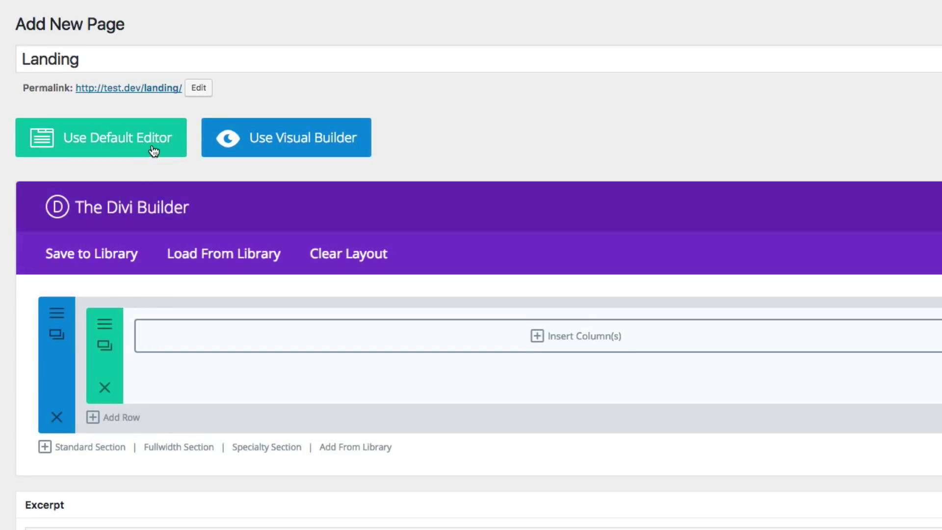
left_click(299, 147)
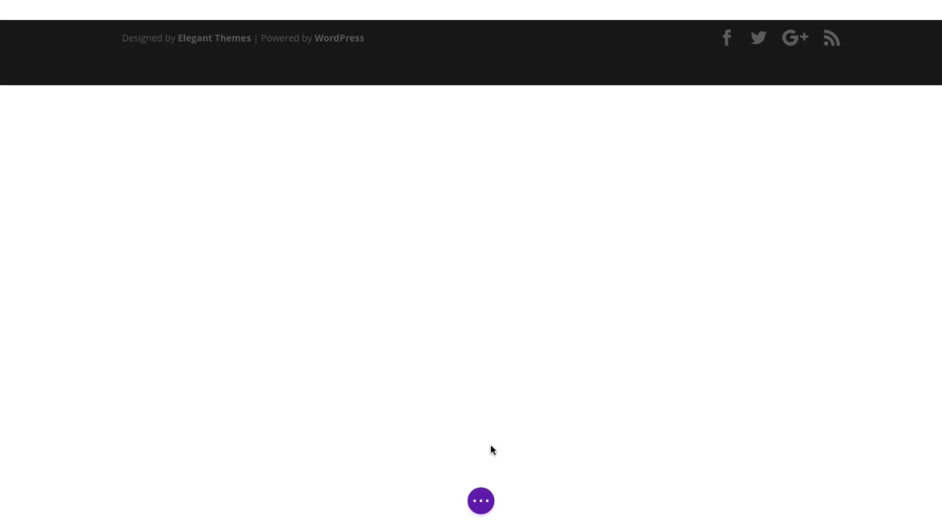
Load the saved Fashion - Landing layout from the library into the page and publish it.
left_click(483, 502)
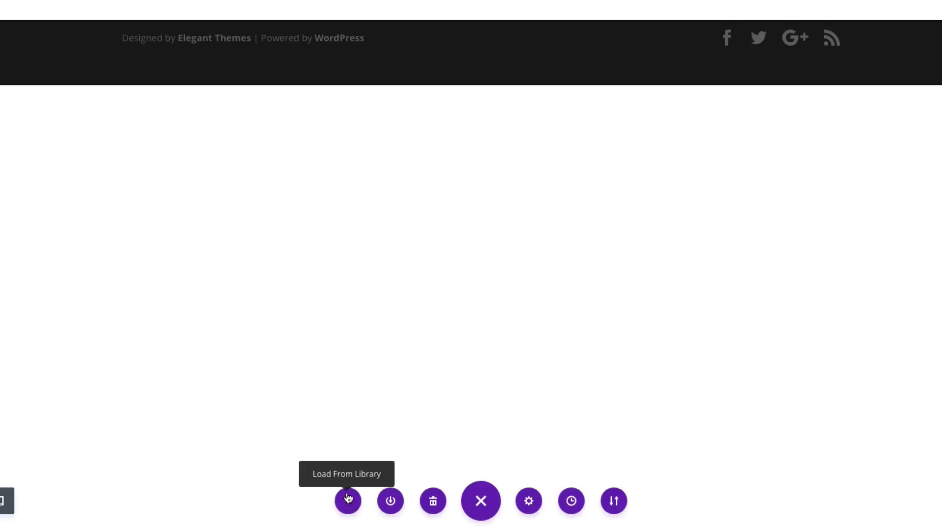
left_click(348, 503)
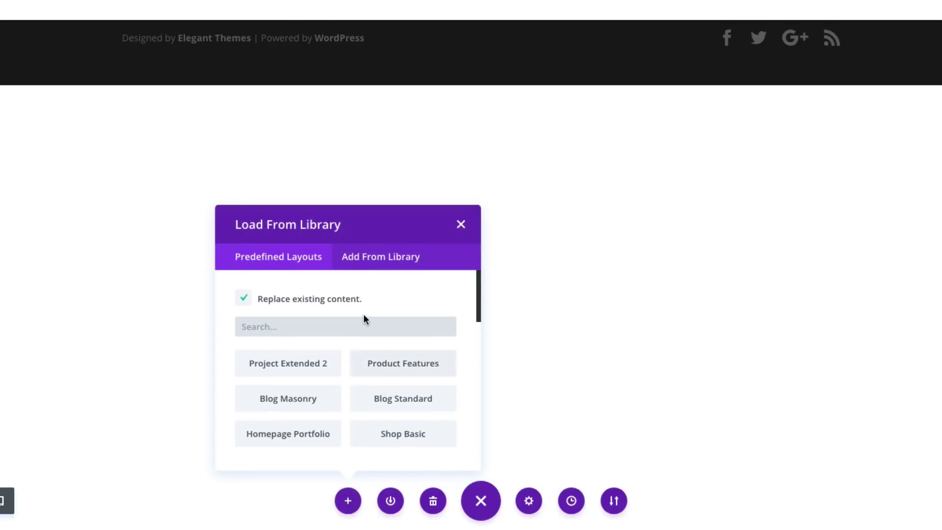
left_click(382, 259)
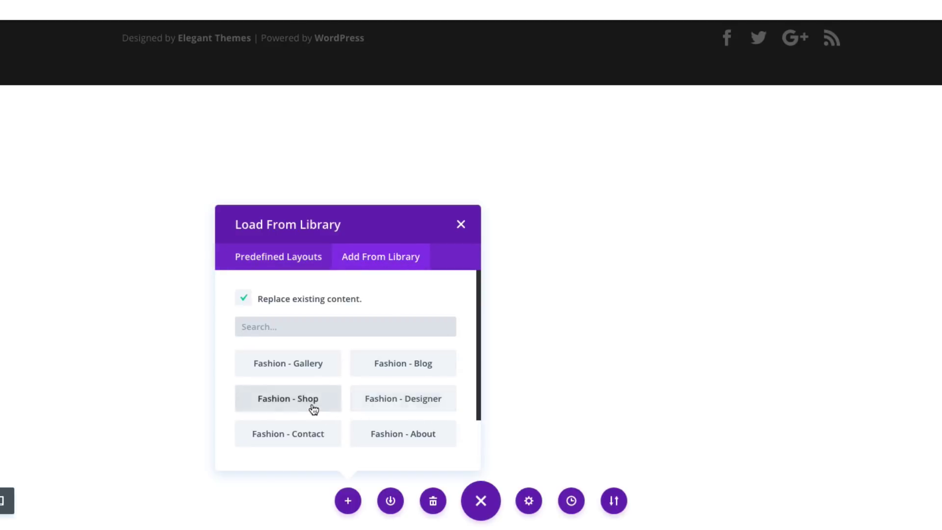
scroll(311, 408, "down", 2)
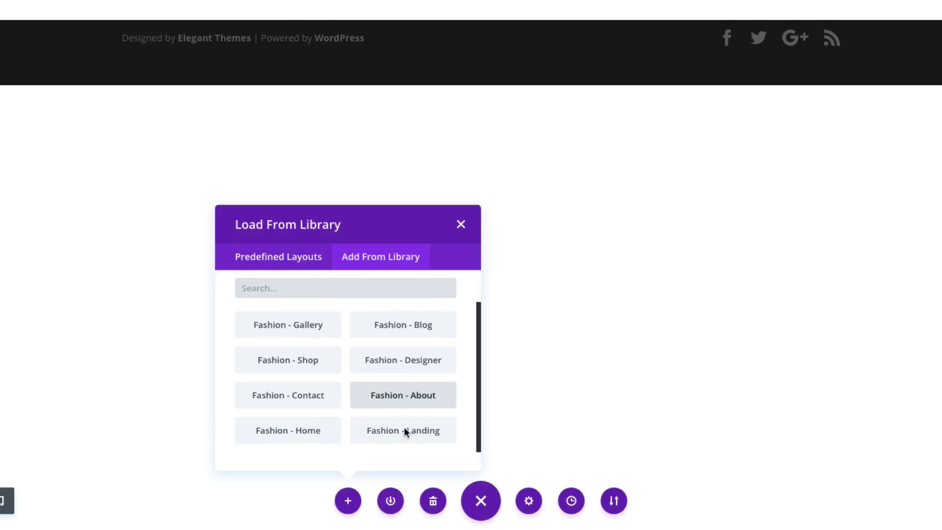
left_click(434, 438)
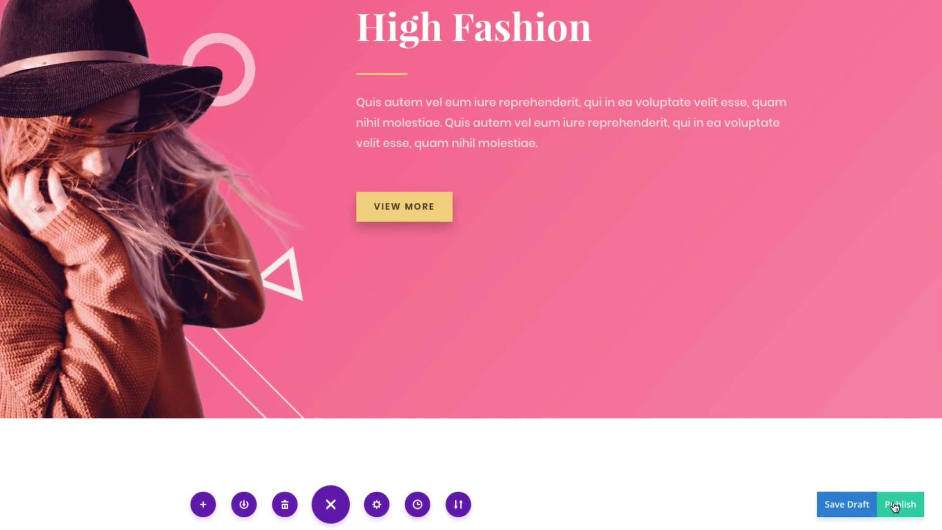
left_click(896, 506)
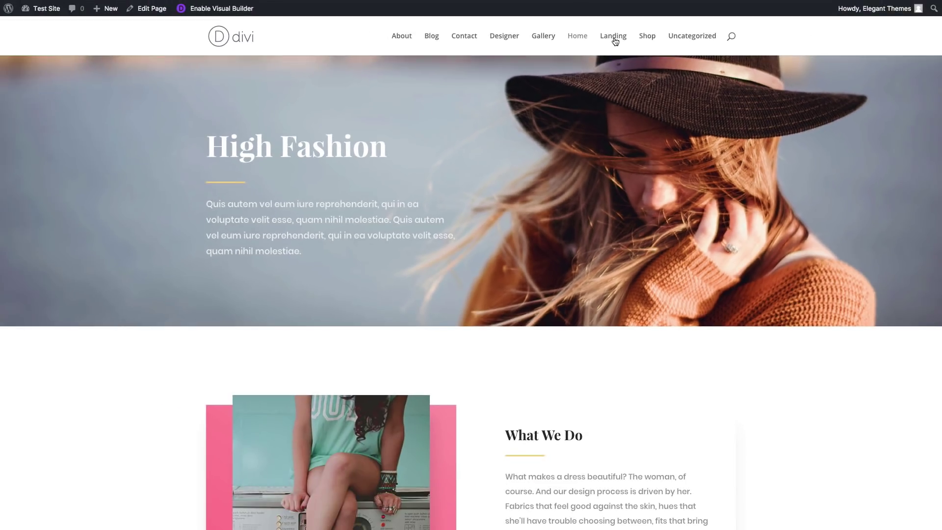
View the live Landing and Shop pages and examine the recent_products shortcode line between the Shop page's sections.
left_click(615, 38)
left_click(651, 40)
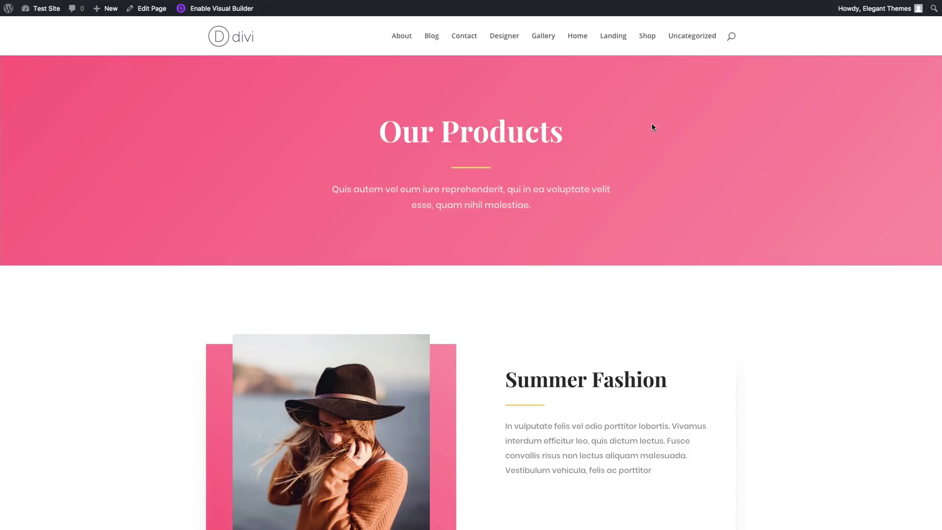
scroll(653, 127, "down", 4)
scroll(653, 127, "down", 5)
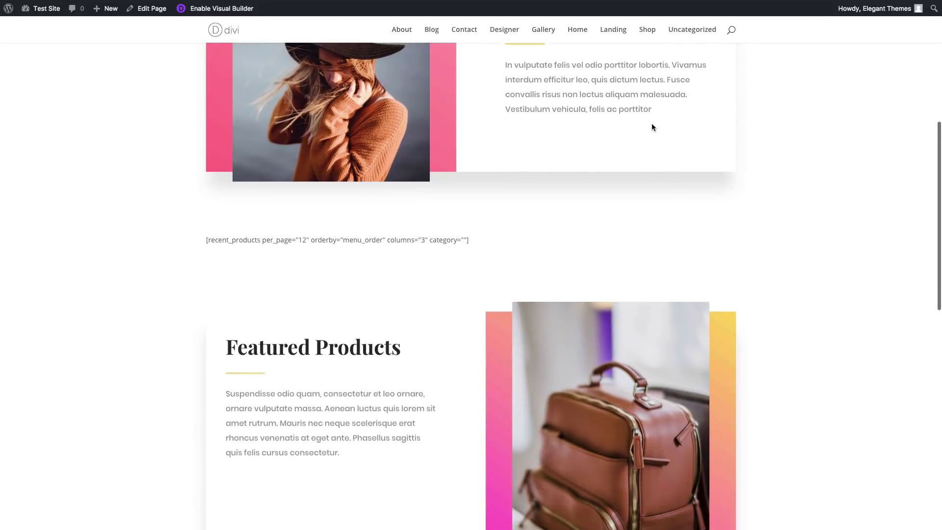
left_click_drag(486, 244, 181, 236)
left_click(448, 223)
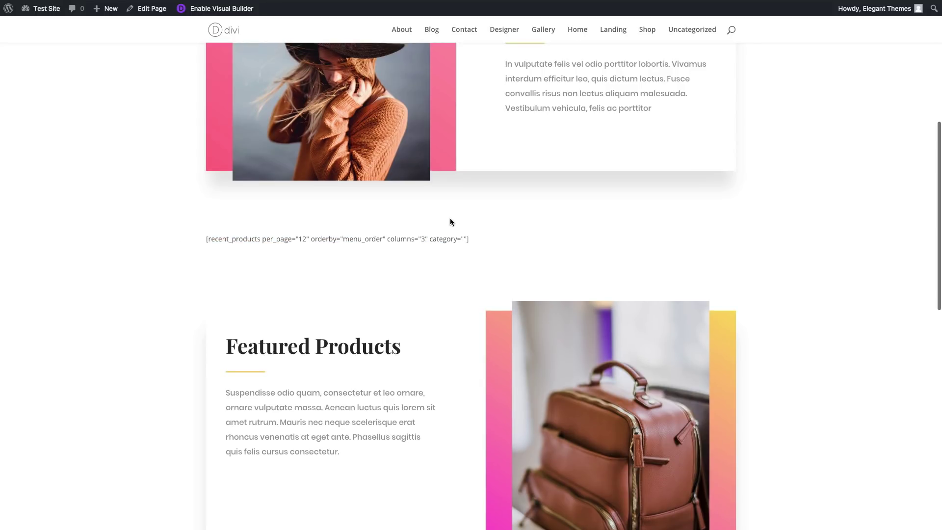
scroll(597, 257, "up", 4)
scroll(597, 258, "up", 5)
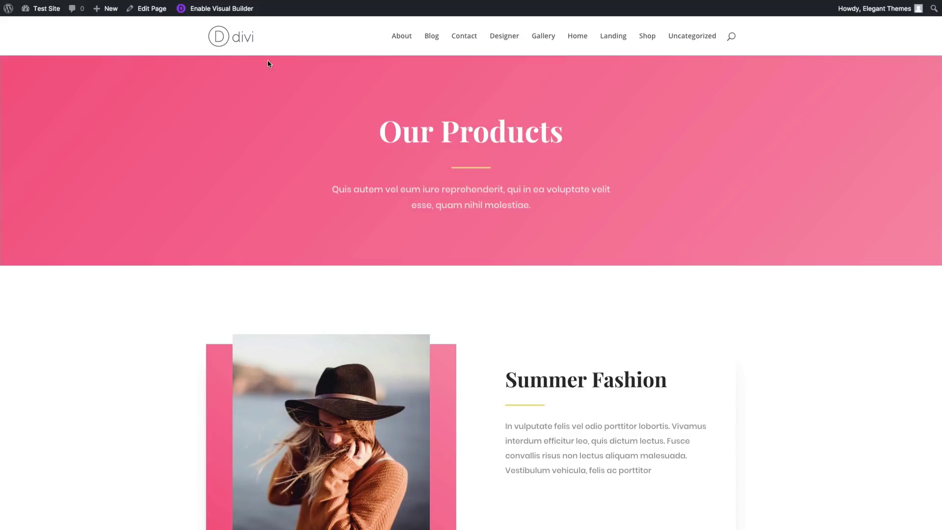
Go to the site's menu management page and create a new menu named Primary Menu.
mouse_move(40, 9)
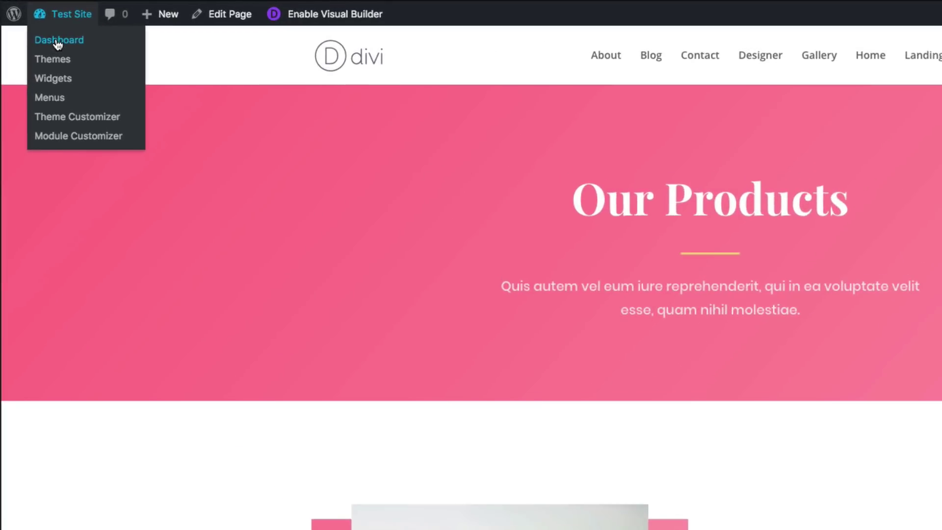
left_click(46, 33)
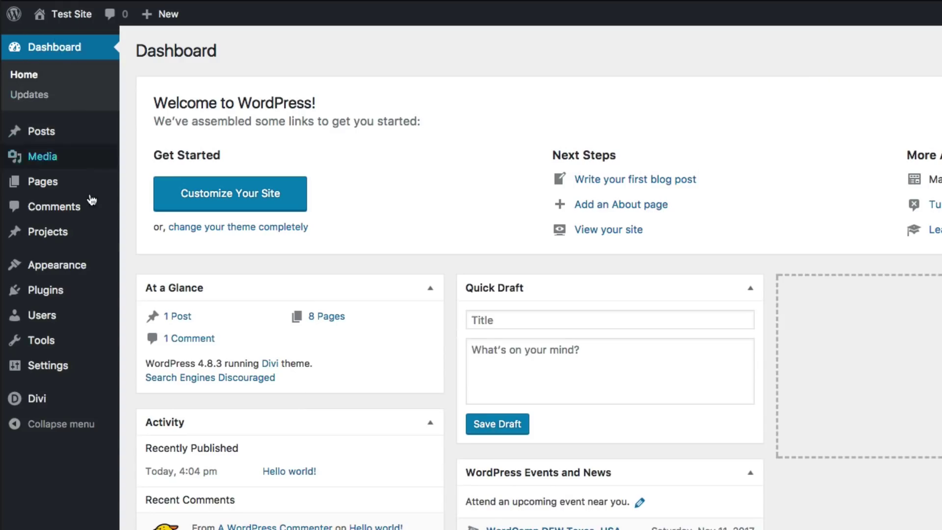
mouse_move(56, 265)
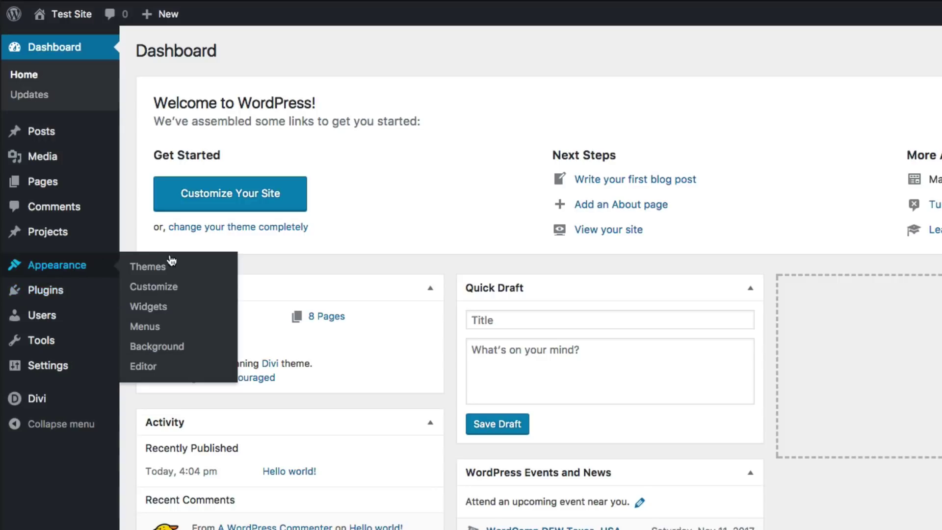
left_click(148, 328)
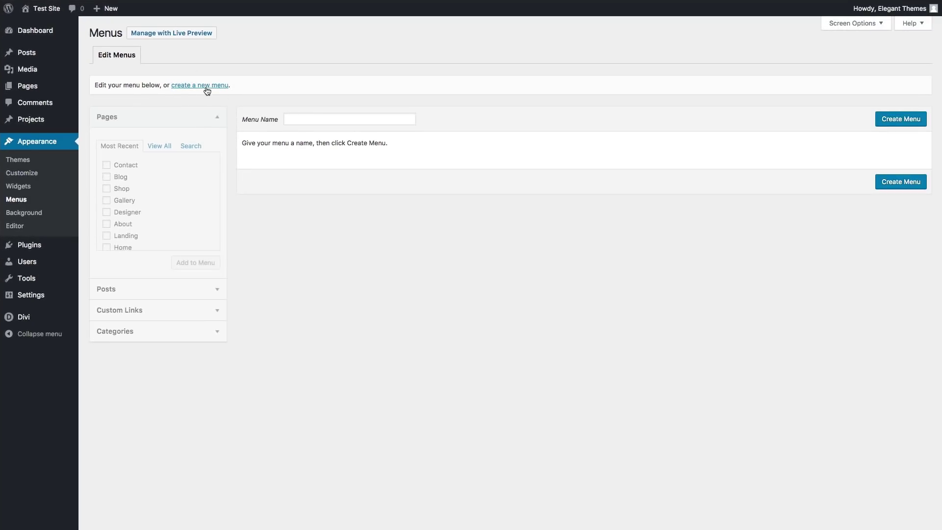
left_click(318, 119)
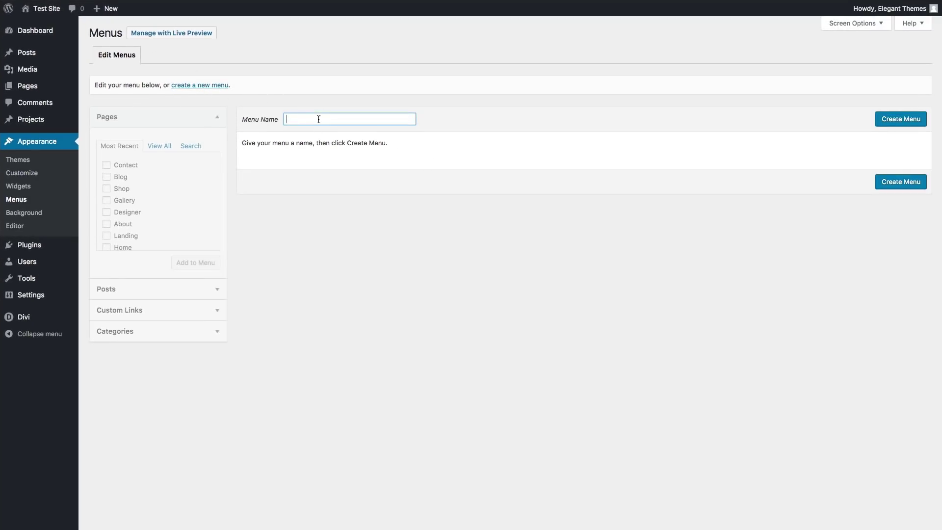
type("Primary Menu")
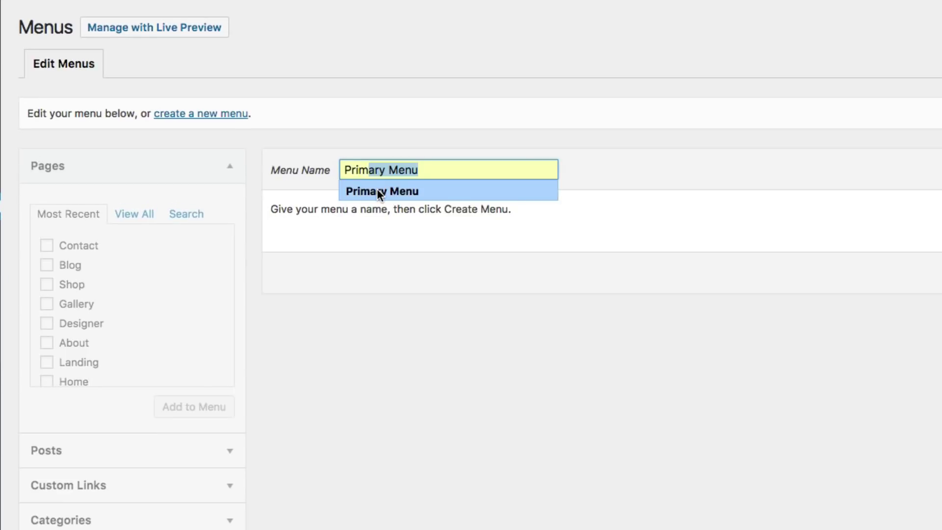
left_click(381, 191)
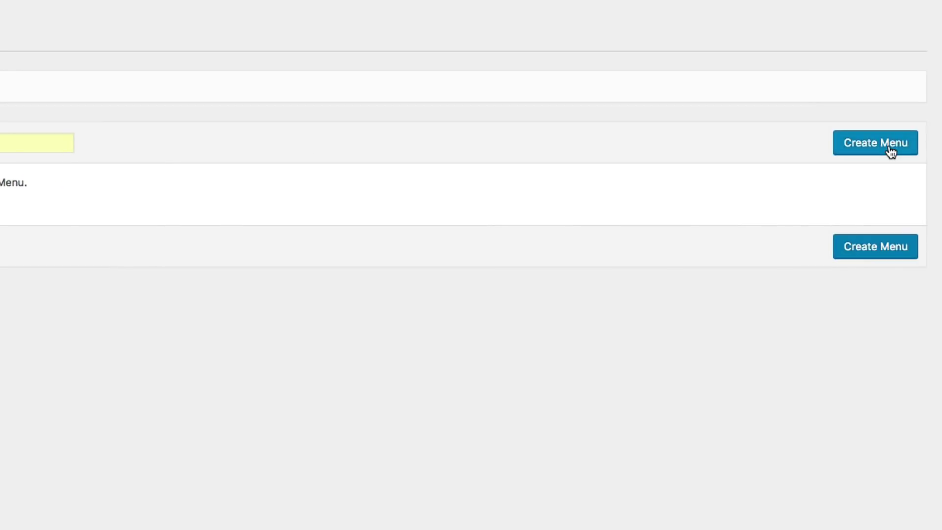
left_click(925, 146)
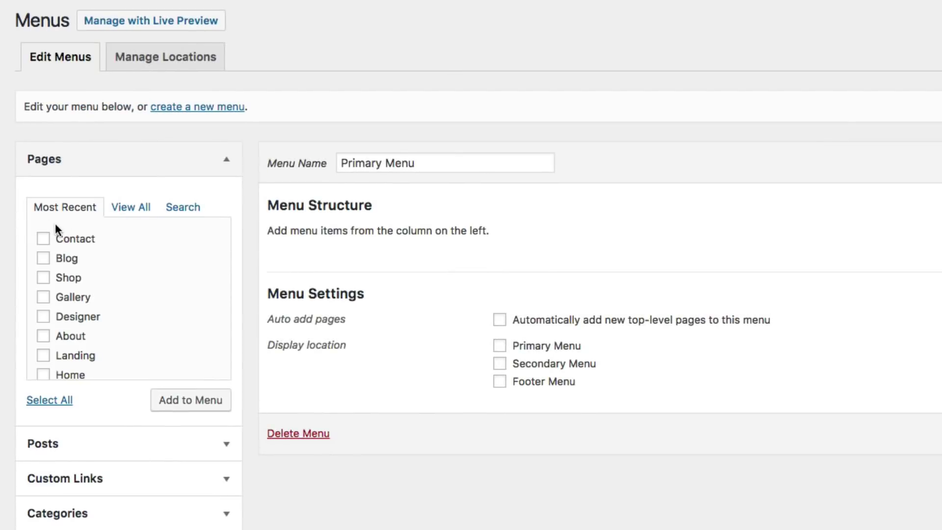
Add all the listed pages to the new menu, assign it to the Primary Menu display location and save it.
scroll(68, 277, "down", 2)
scroll(64, 270, "up", 2)
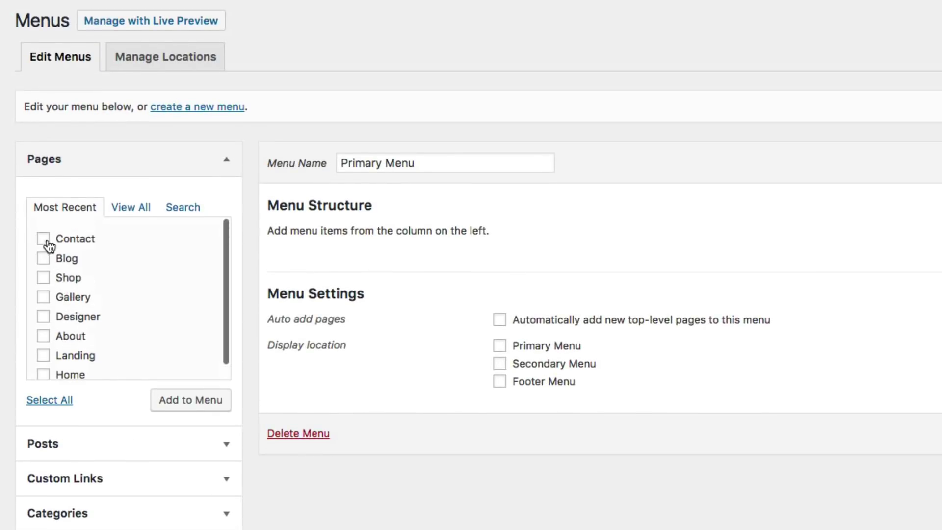
left_click(52, 404)
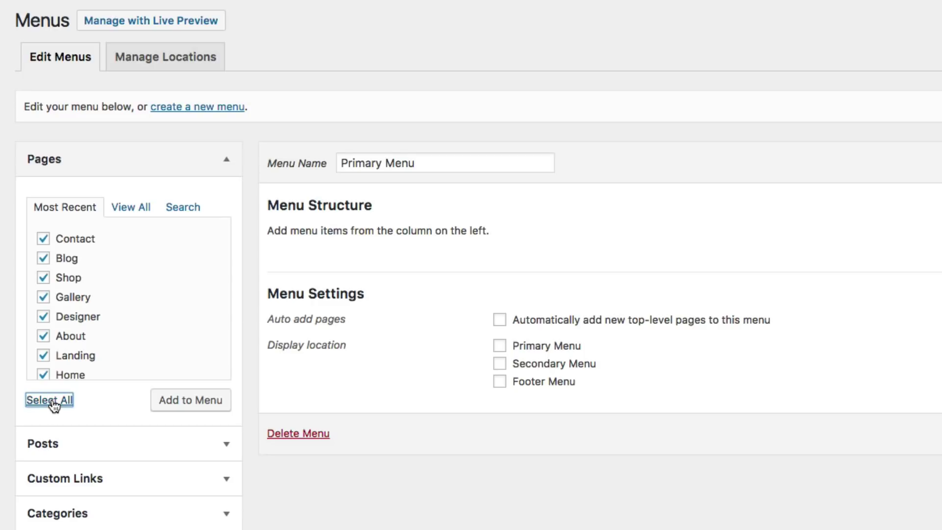
left_click(193, 400)
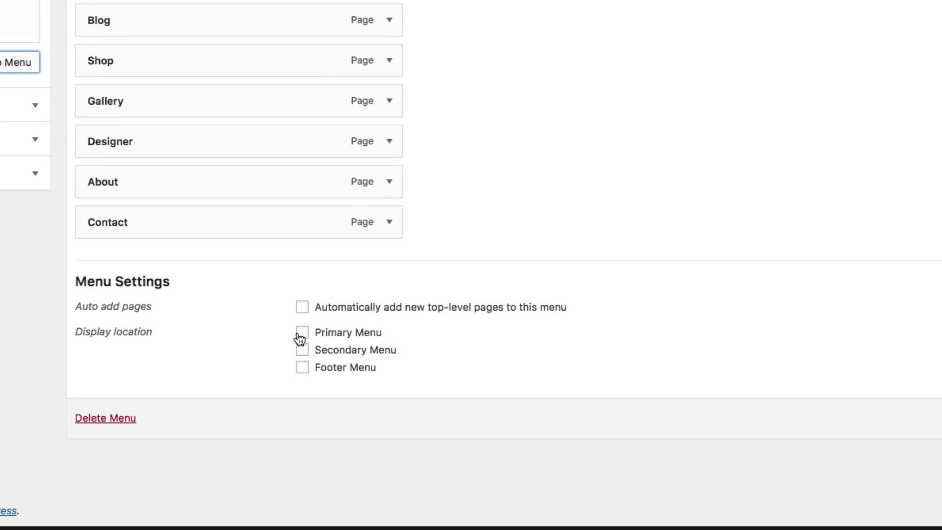
left_click(300, 335)
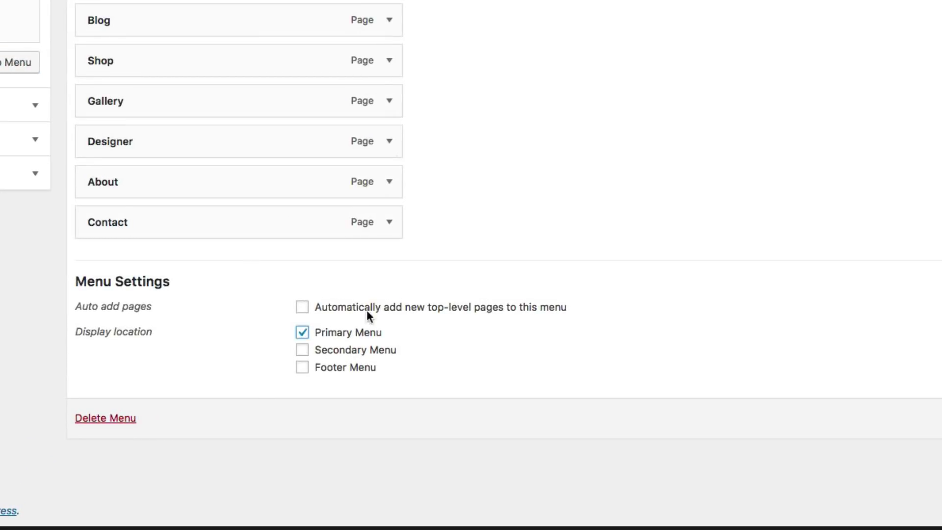
left_click(883, 426)
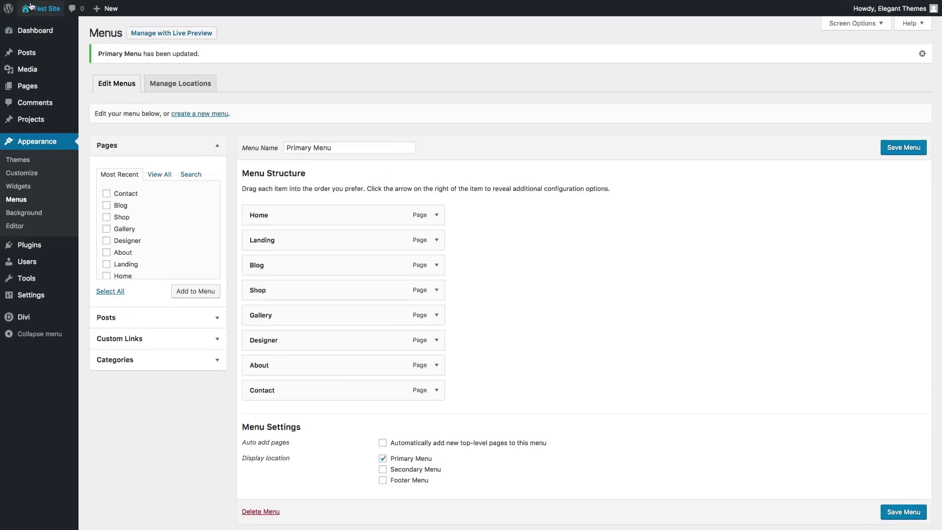
Open the live site in a new browser tab to check its header navigation.
mouse_move(46, 8)
right_click(28, 21)
left_click(57, 28)
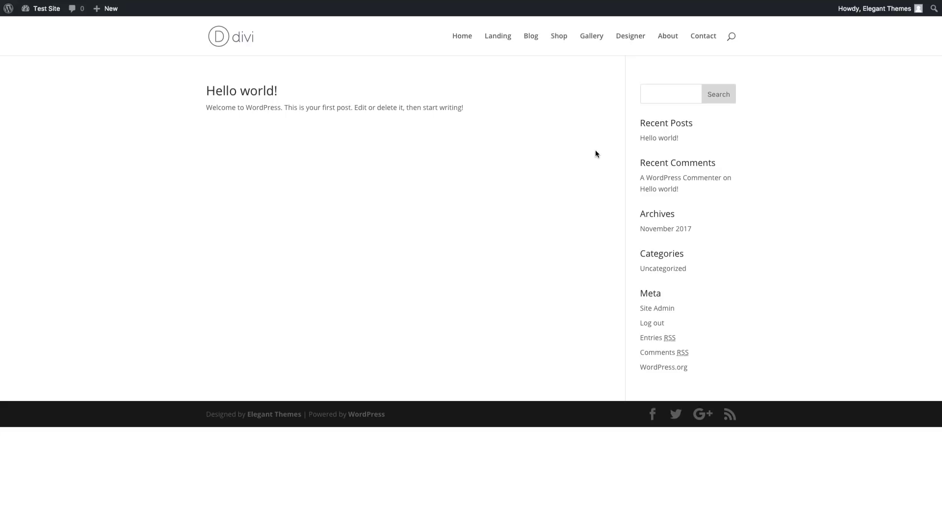
In the Reading settings, make the static page Home the front page, save, and view the live site in a new tab.
mouse_move(39, 18)
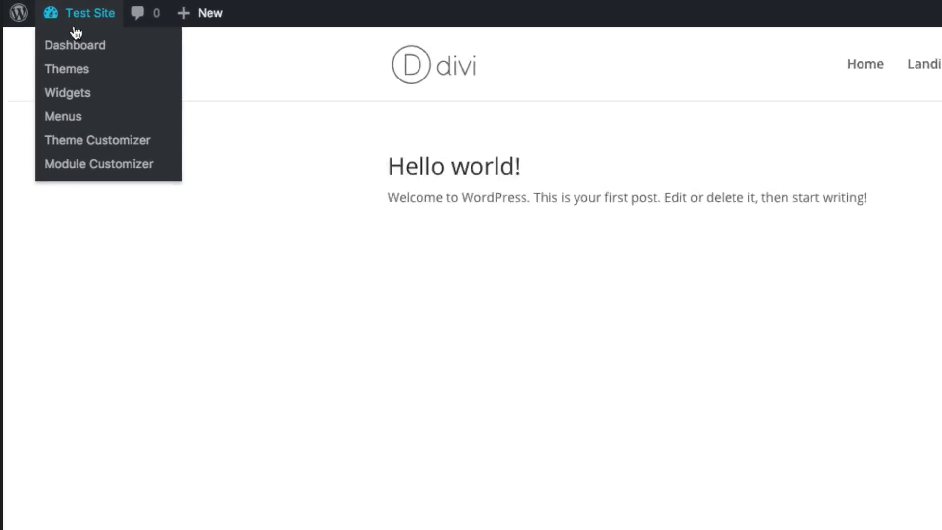
left_click(75, 45)
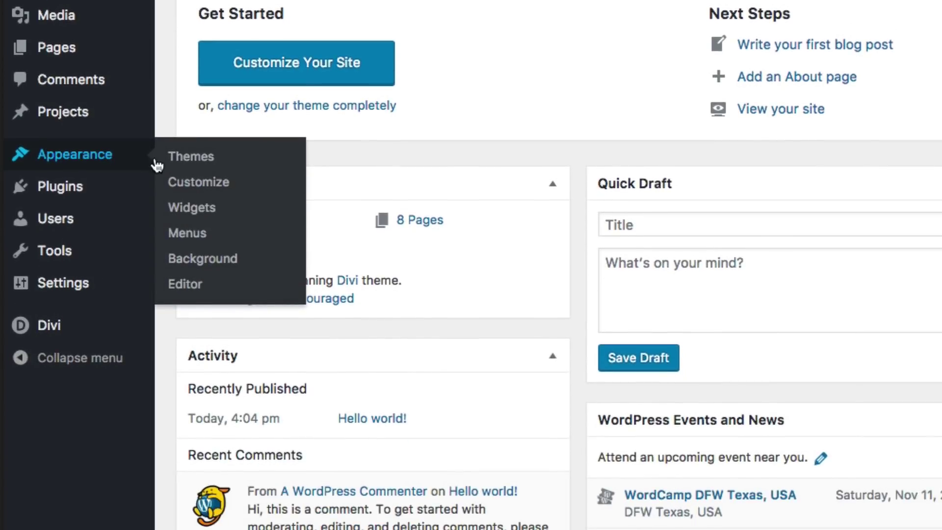
mouse_move(114, 363)
scroll(38, 186, "down", 1)
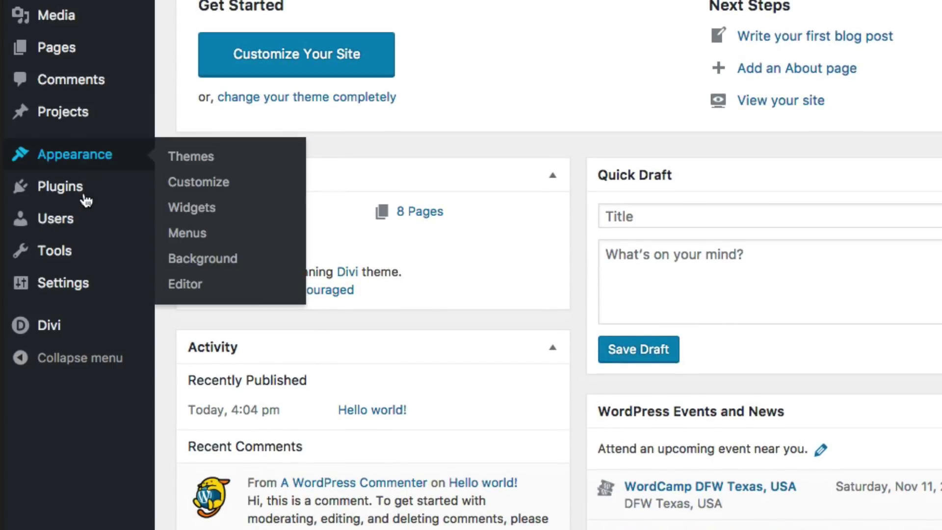
mouse_move(139, 288)
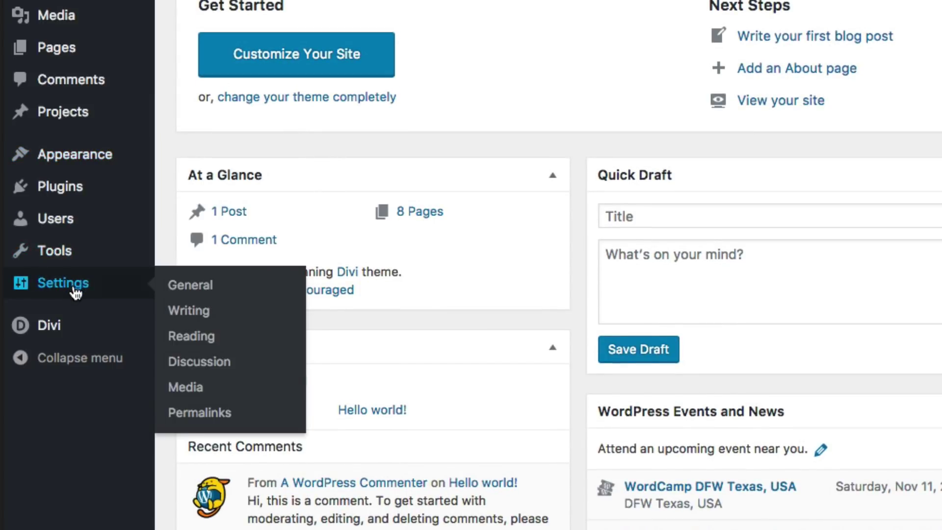
left_click(196, 337)
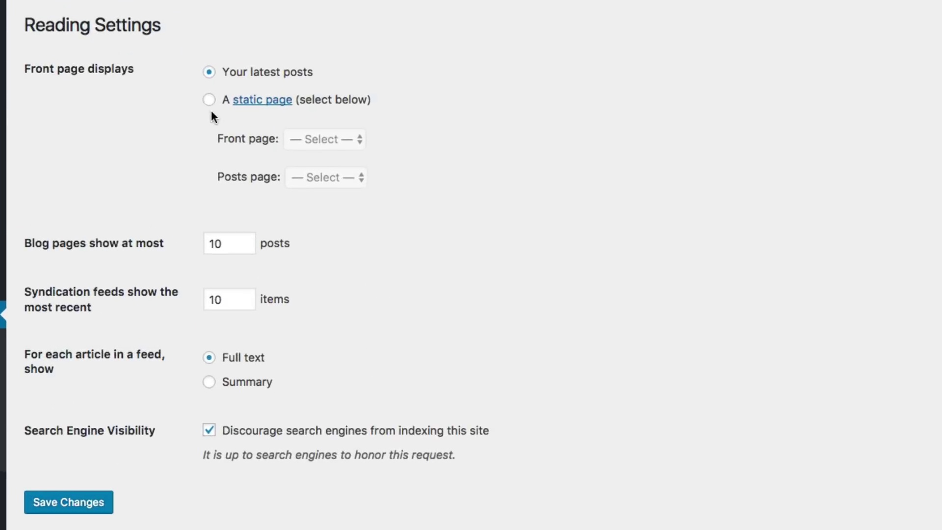
left_click(210, 100)
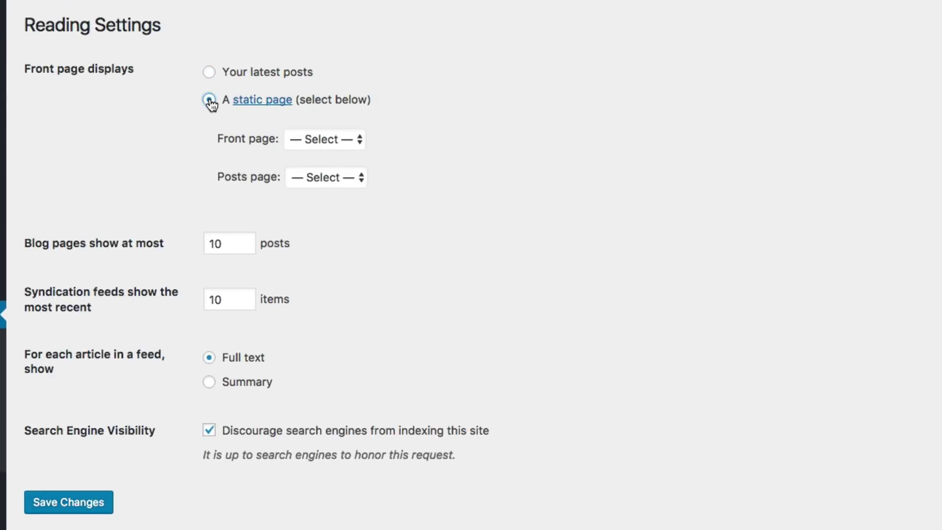
left_click(295, 139)
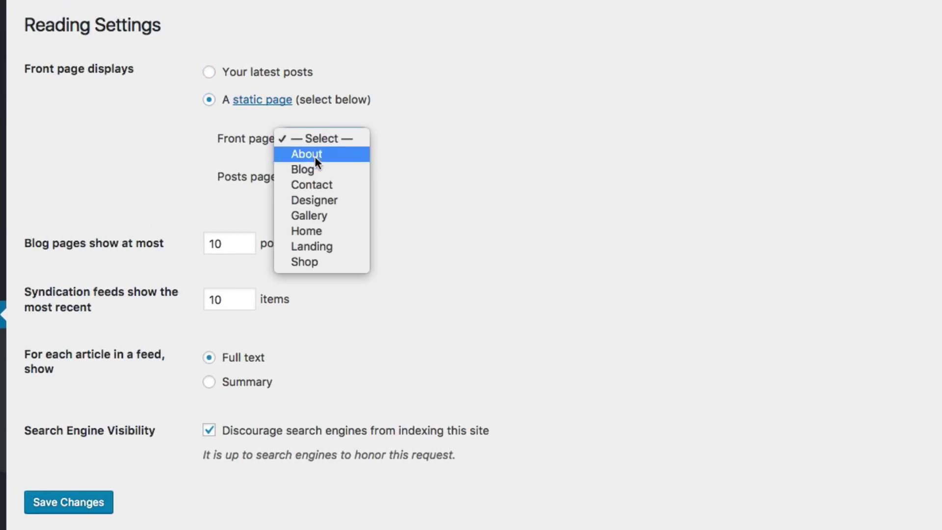
left_click(321, 232)
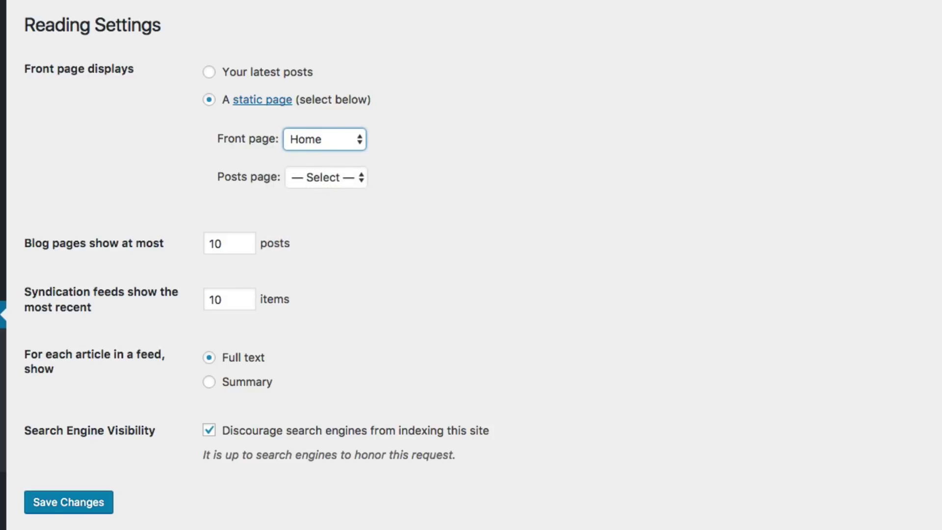
left_click(55, 510)
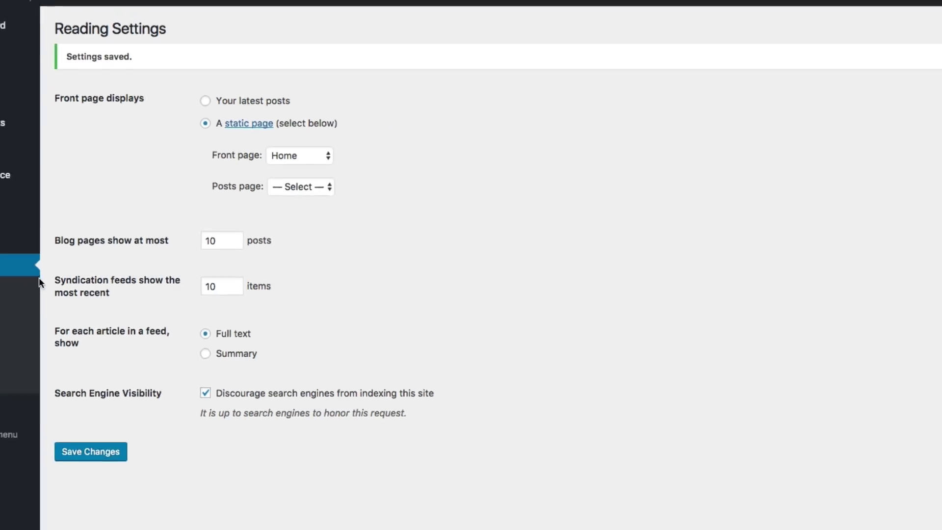
right_click(51, 28)
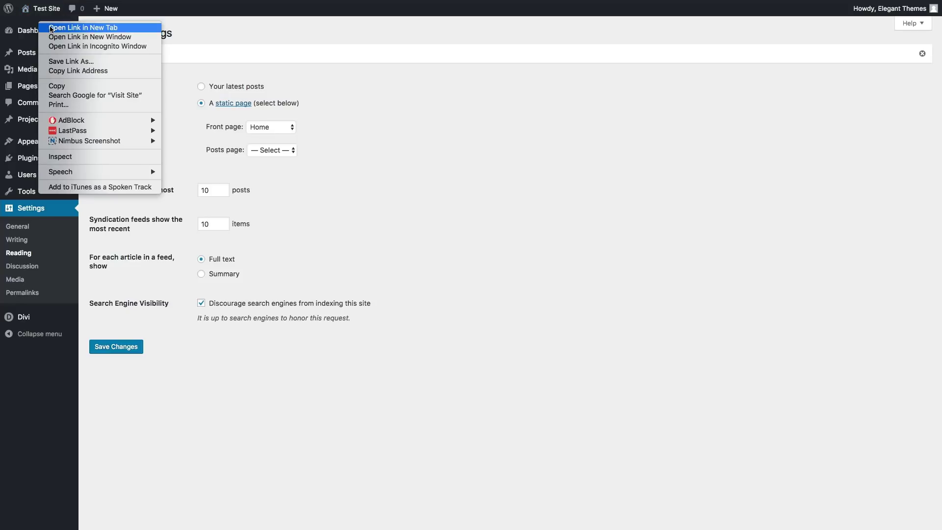
left_click(51, 30)
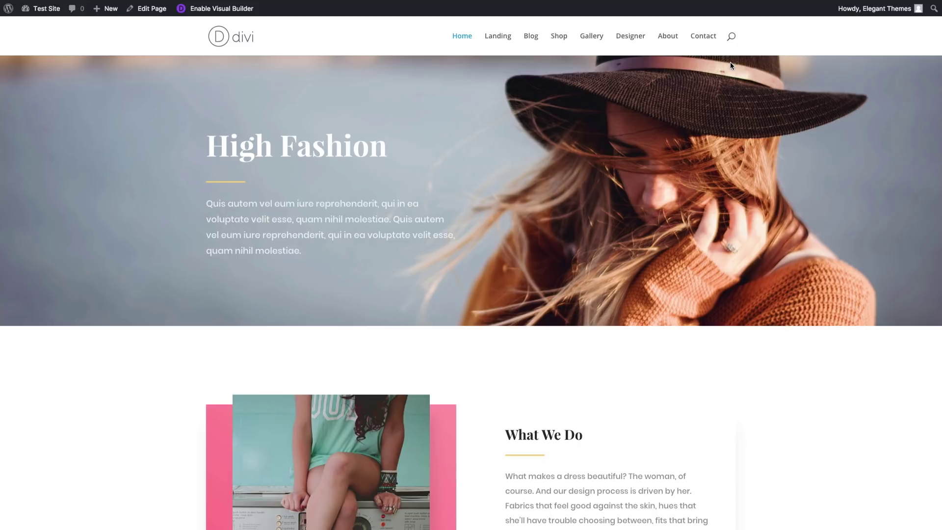
Open the Divi Theme Options from the dashboard and look through the General settings, including the logo and favicon fields.
mouse_move(49, 13)
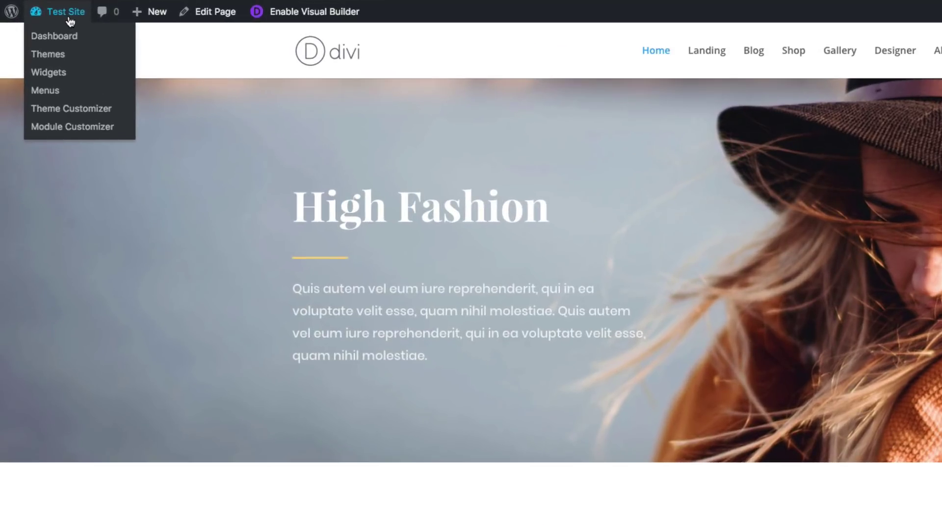
left_click(60, 39)
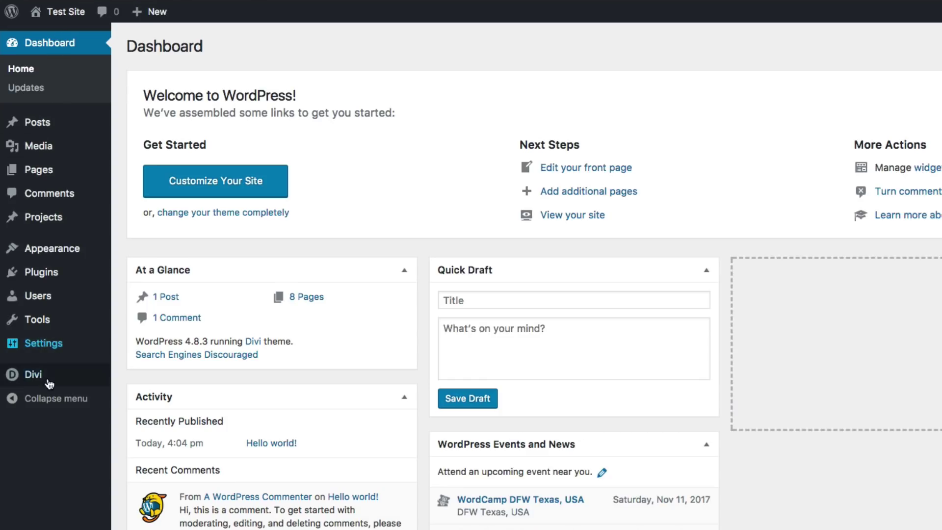
mouse_move(47, 379)
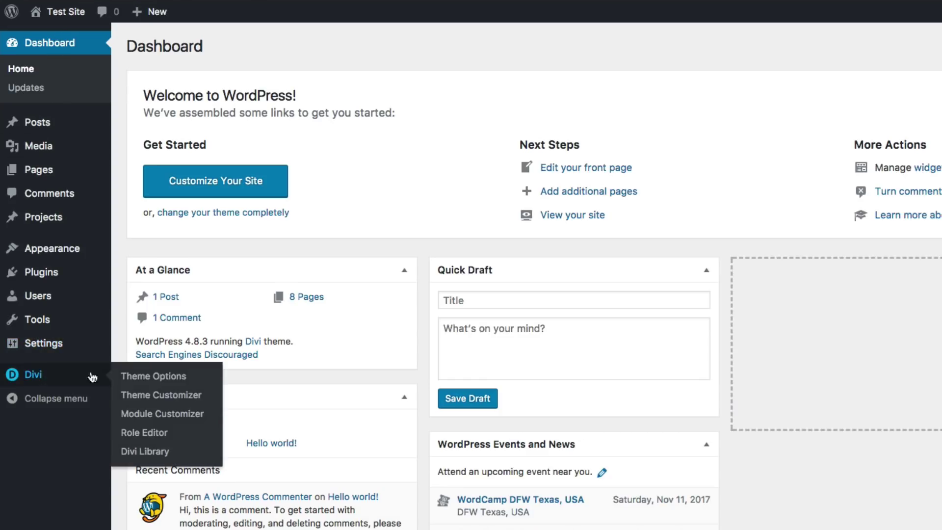
left_click(154, 381)
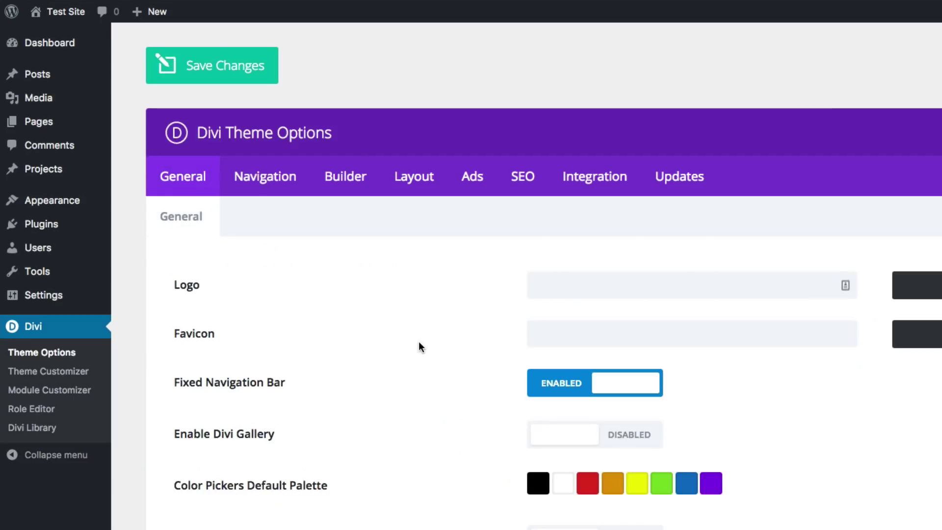
scroll(419, 347, "down", 2)
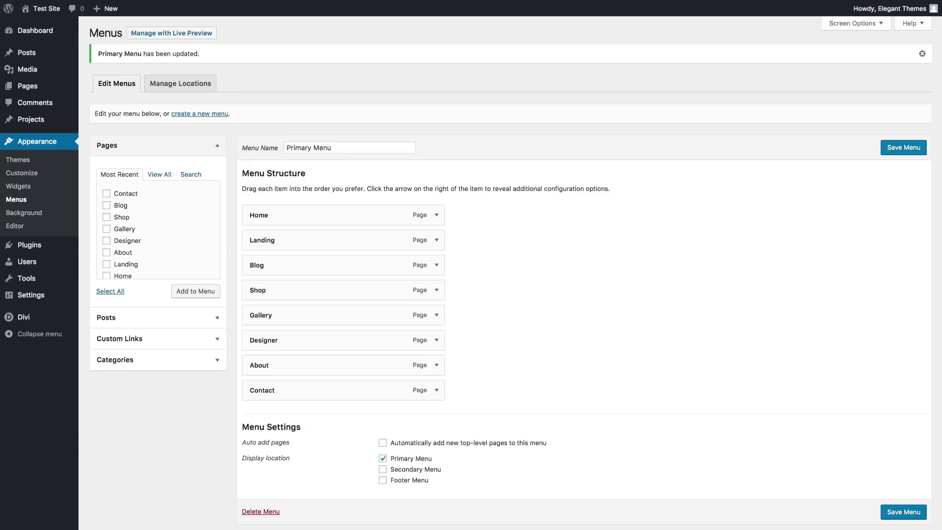
Visit the live site from the menu management page and look through the Landing page's sections.
mouse_move(39, 9)
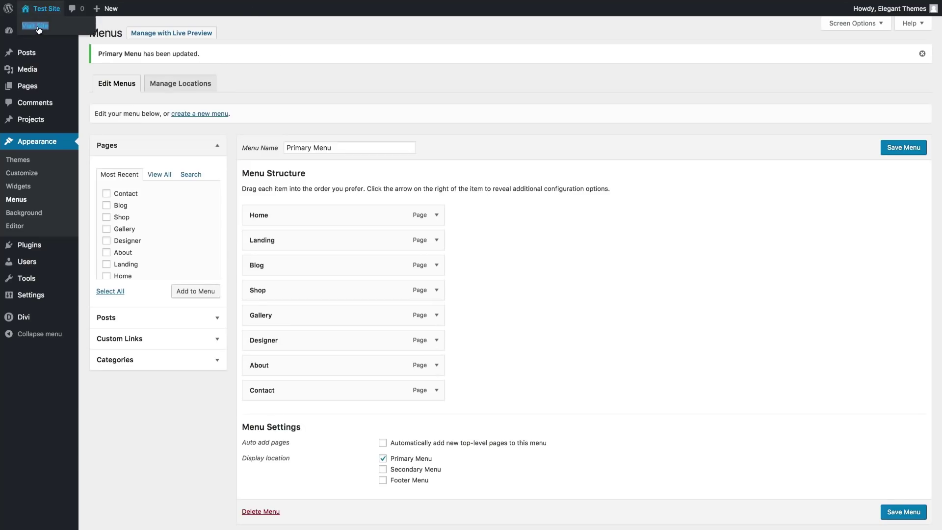
left_click(39, 30)
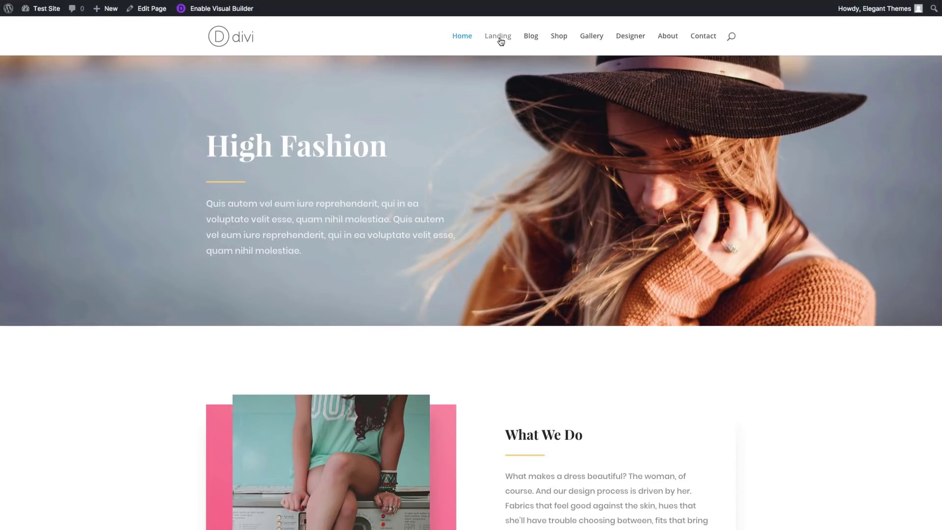
left_click(504, 42)
scroll(557, 211, "down", 15)
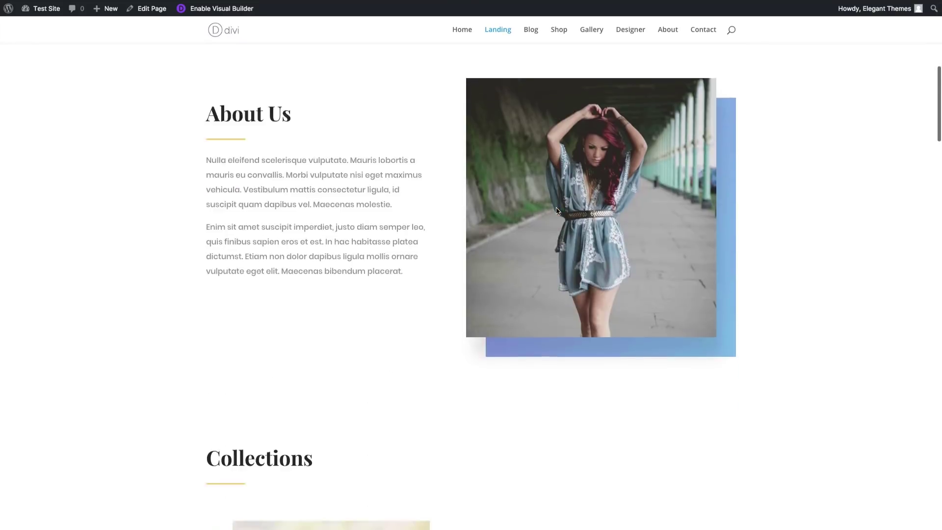
scroll(556, 211, "down", 10)
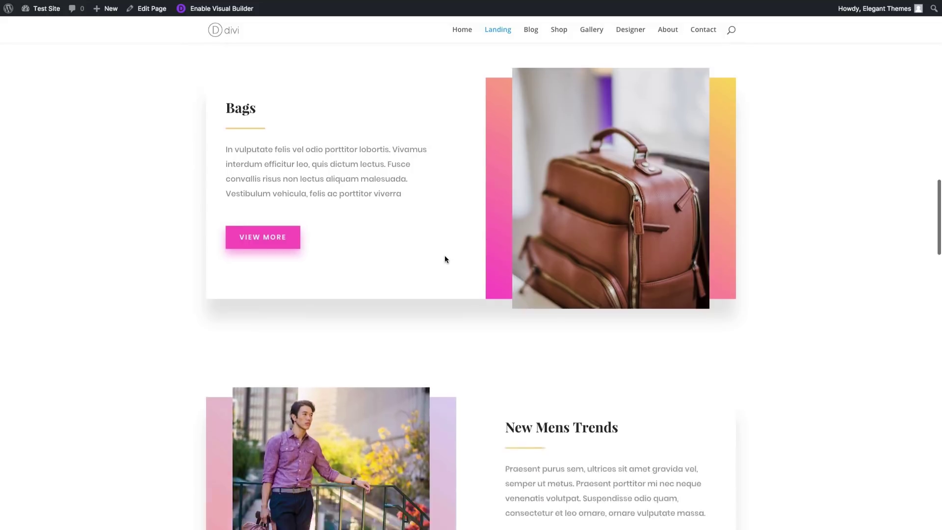
scroll(469, 211, "up", 20)
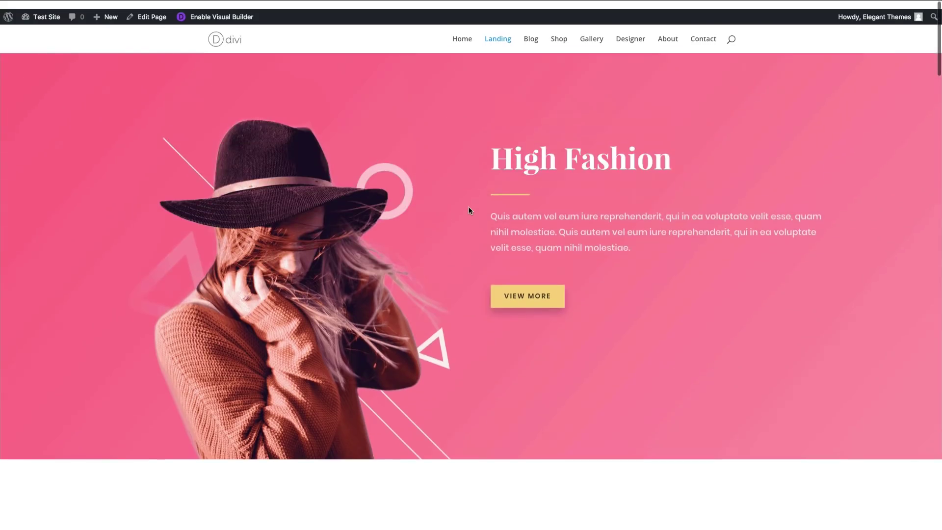
Open the Landing page in the Visual Builder and look over its sections from the High Fashion hero to Collections.
left_click(234, 10)
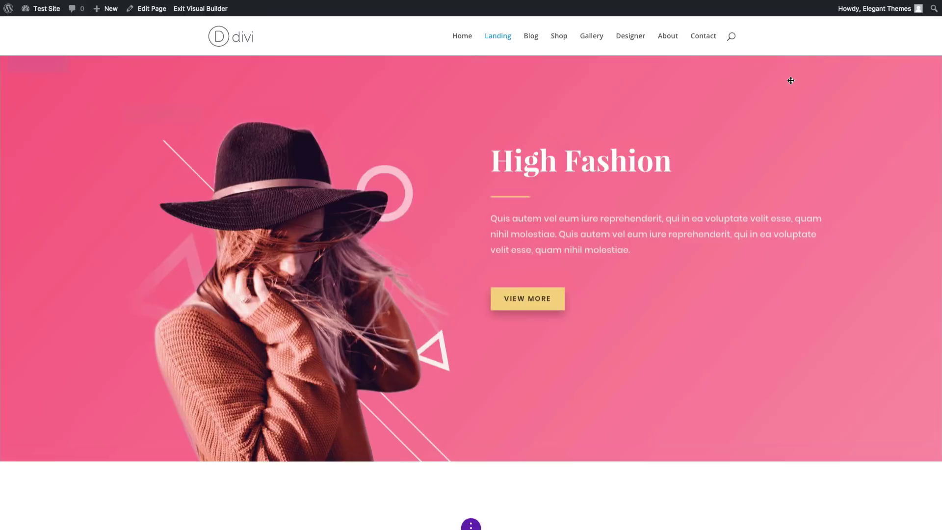
mouse_move(804, 62)
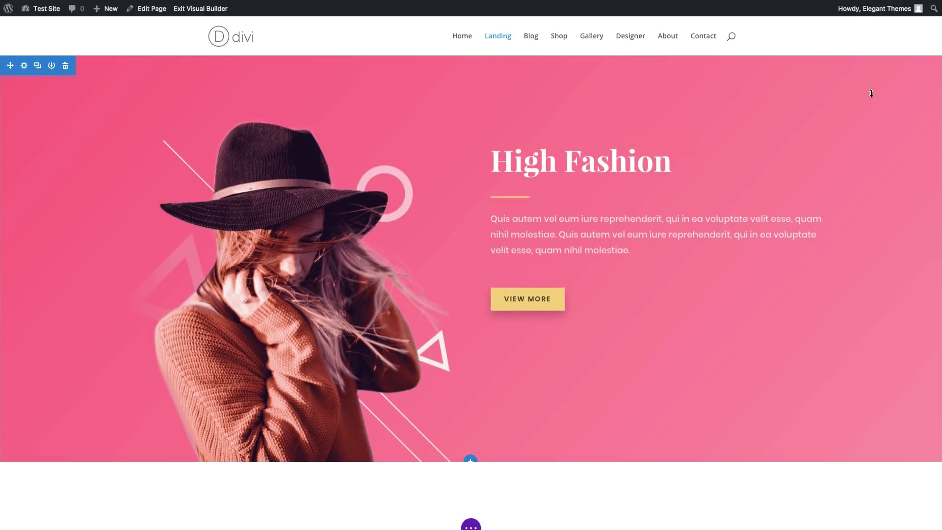
scroll(441, 265, "down", 4)
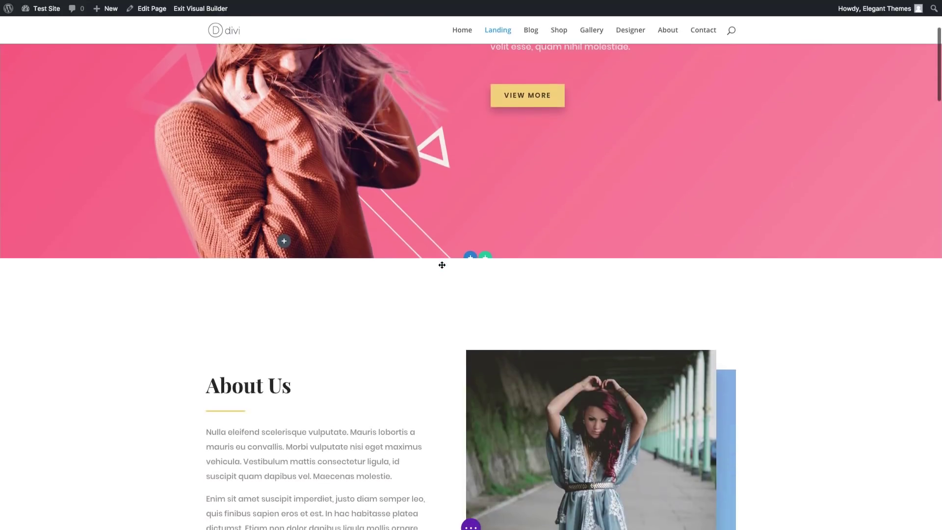
scroll(442, 265, "up", 4)
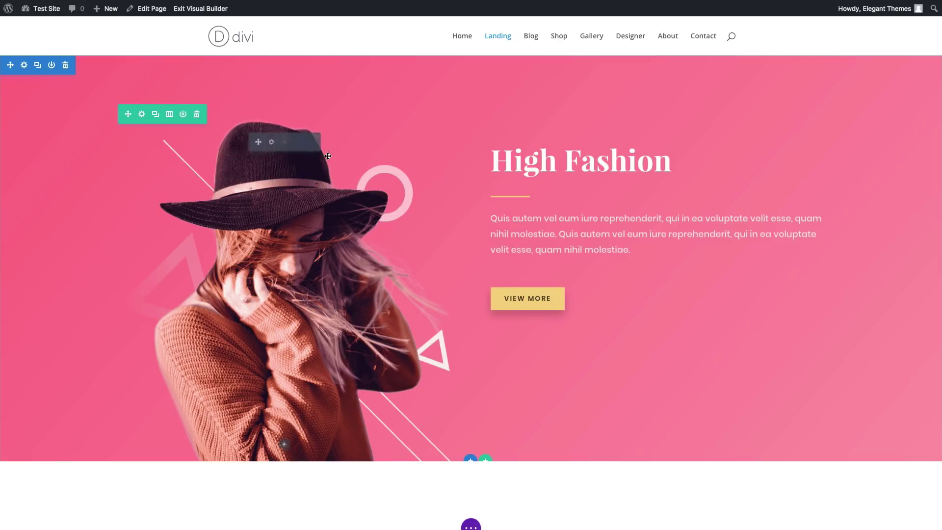
scroll(535, 216, "down", 5)
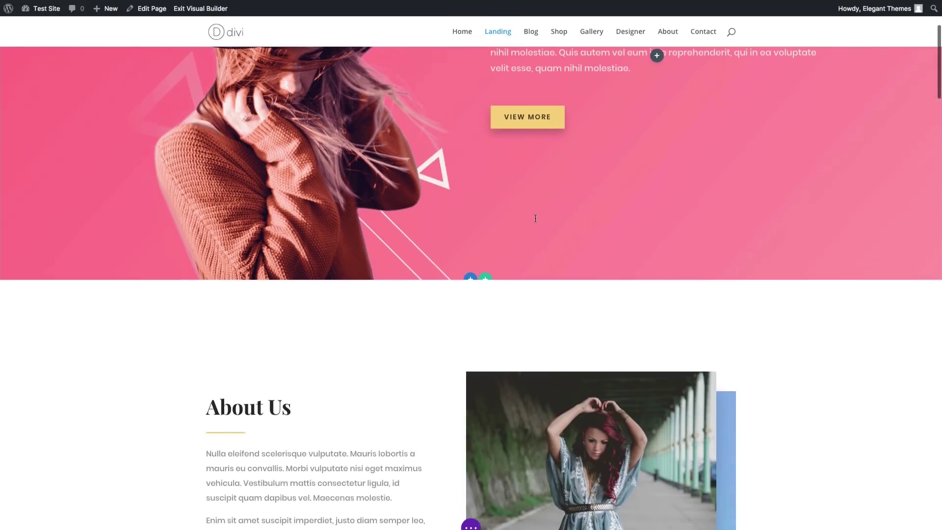
scroll(536, 219, "up", 3)
scroll(535, 219, "down", 6)
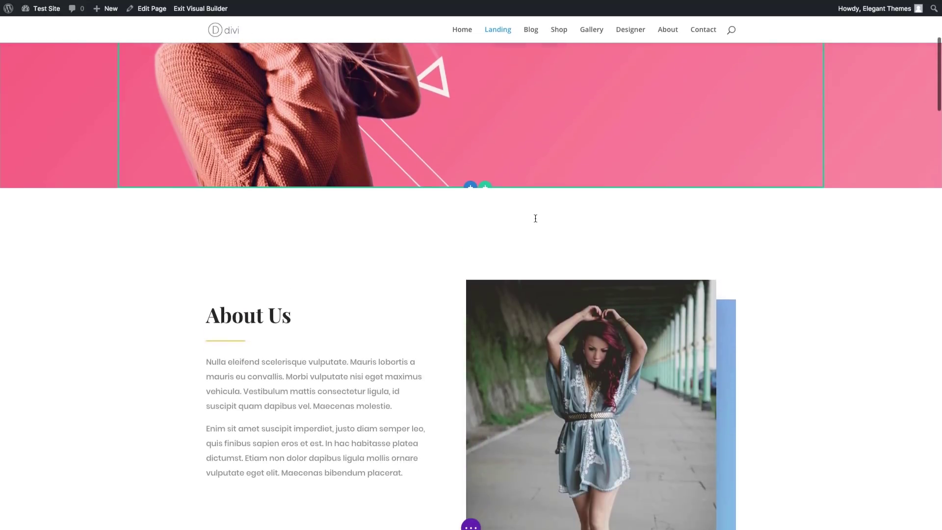
scroll(535, 218, "up", 7)
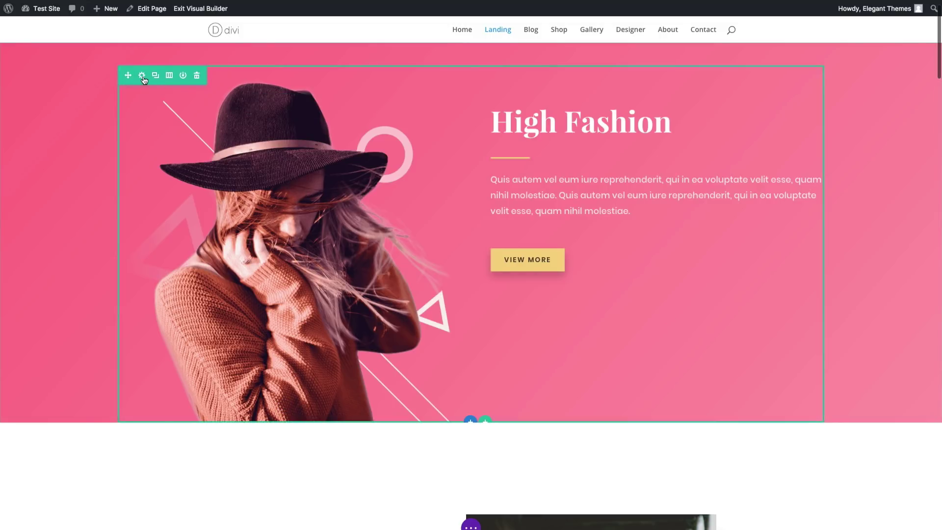
scroll(146, 89, "down", 20)
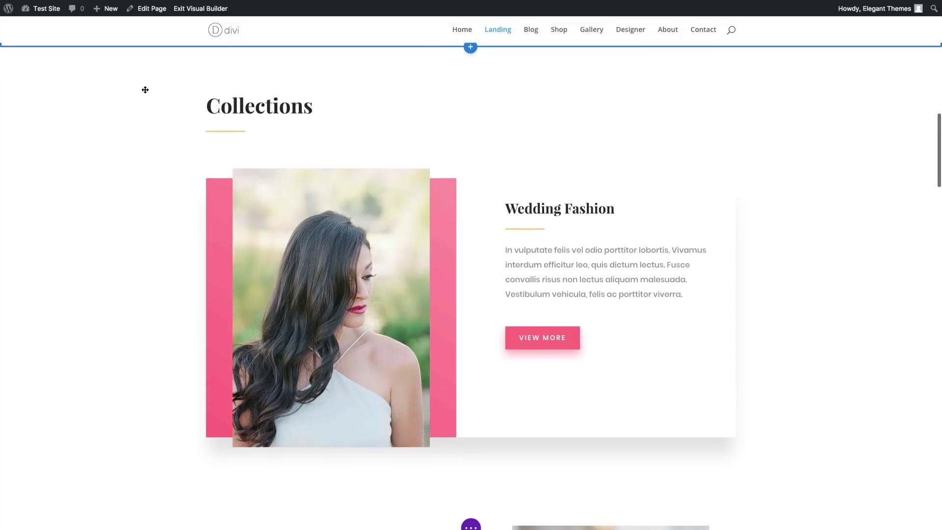
In the Wedding Fashion button's design settings, copy the hex code of the button background color.
scroll(604, 167, "up", 2)
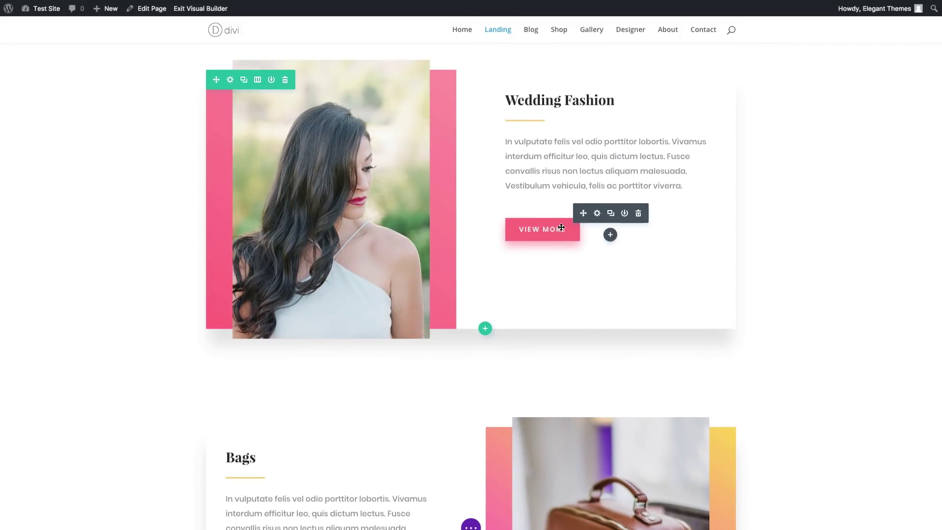
left_click(598, 214)
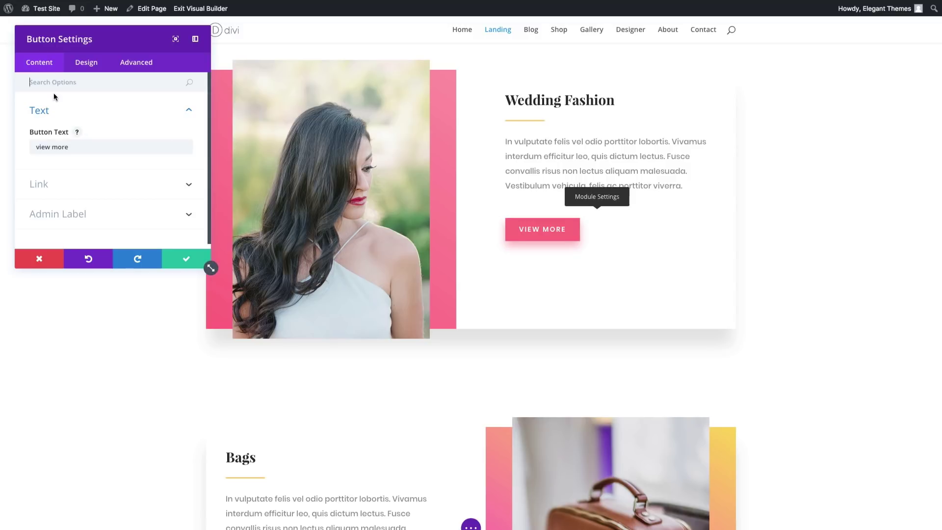
left_click(92, 64)
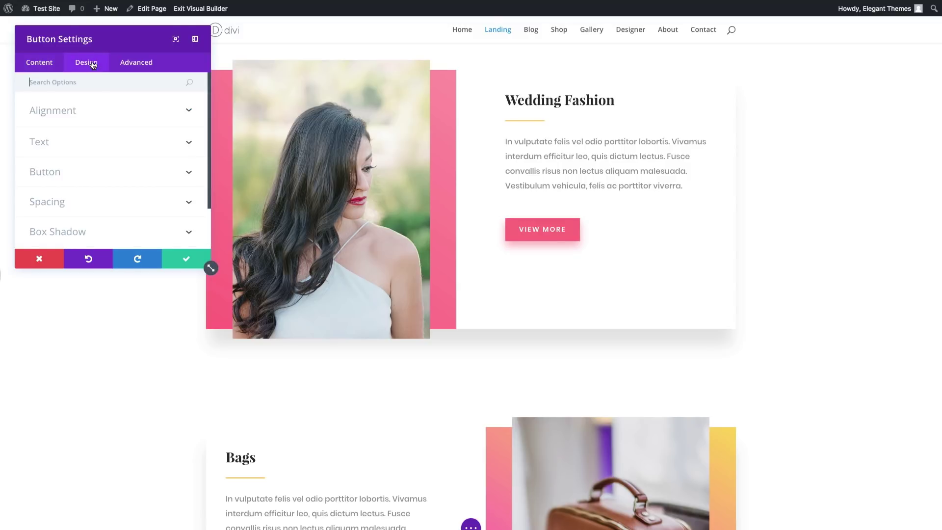
left_click(96, 174)
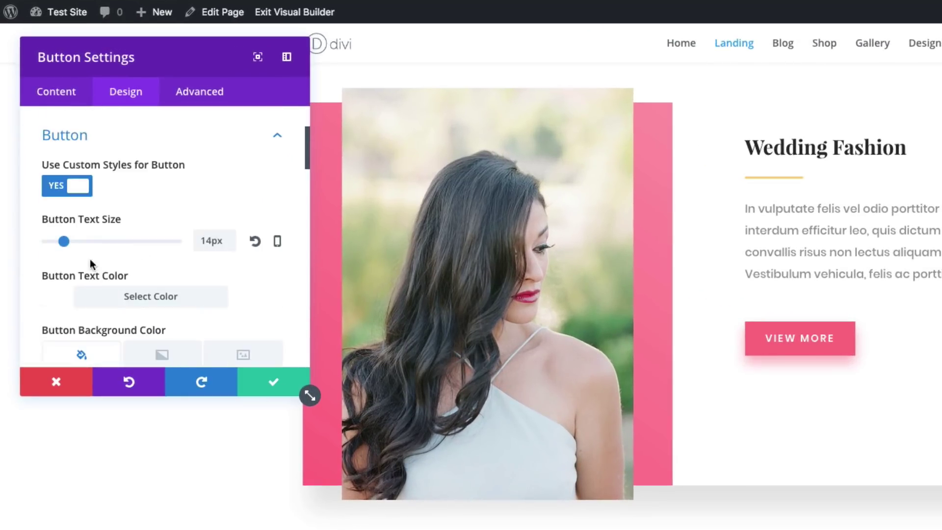
scroll(101, 188, "down", 4)
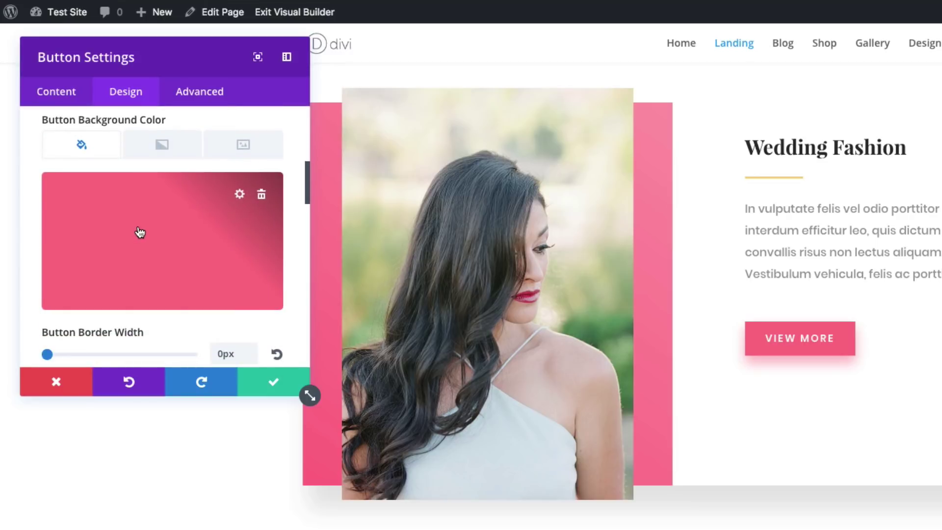
left_click(124, 228)
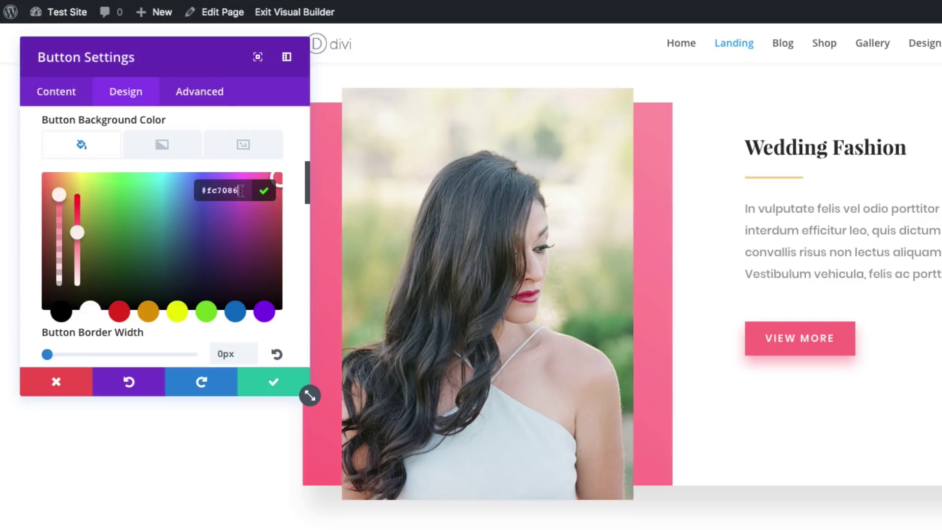
left_click_drag(240, 190, 193, 190)
key("ctrl+c")
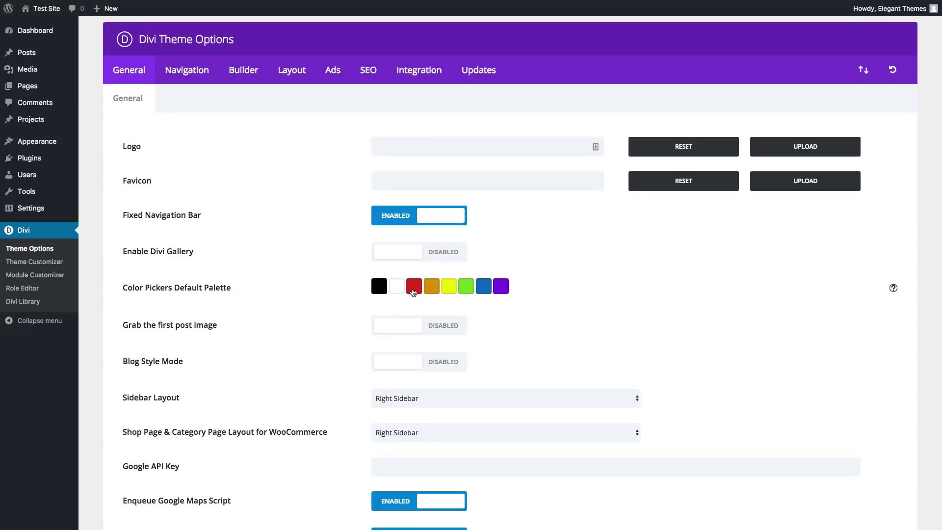
In the Divi Theme Options, replace the red swatch of the color pickers' default palette with #fc7086.
left_click(413, 292)
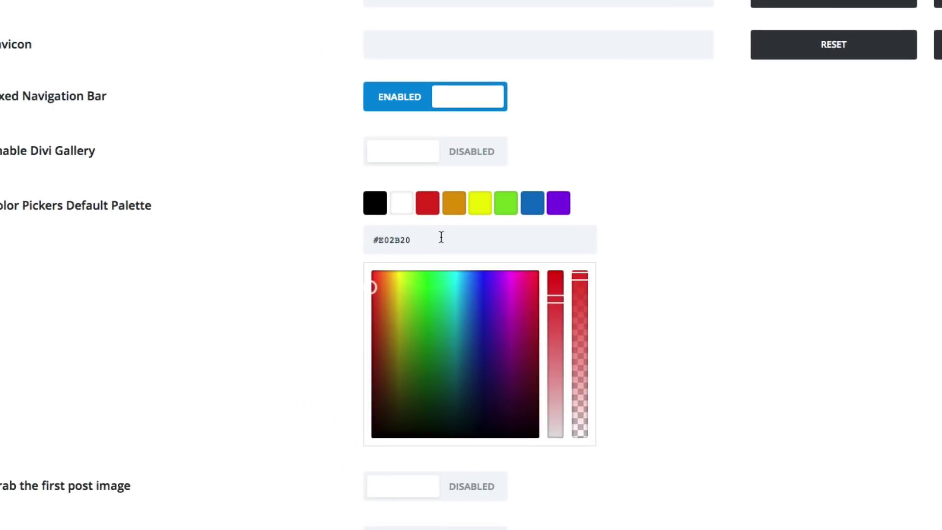
left_click_drag(422, 309, 363, 311)
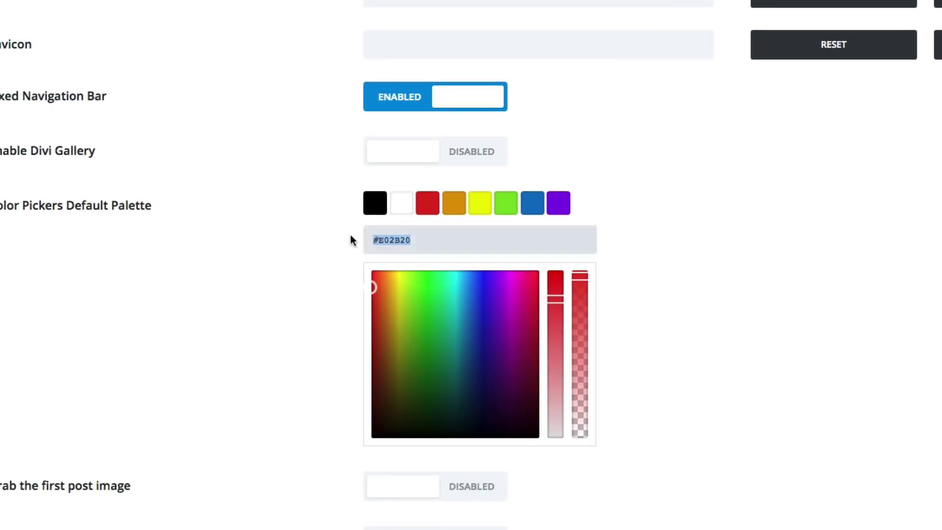
key("ctrl+v")
left_click(766, 290)
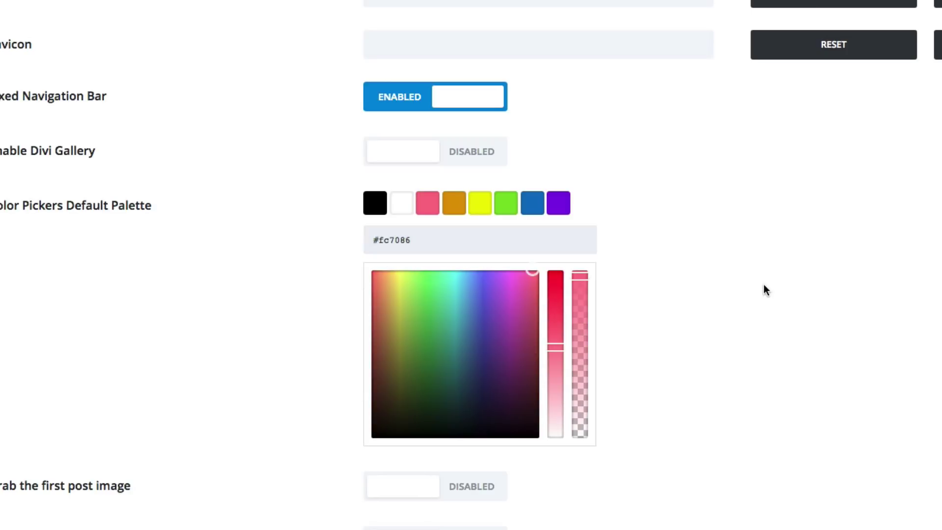
left_click(582, 244)
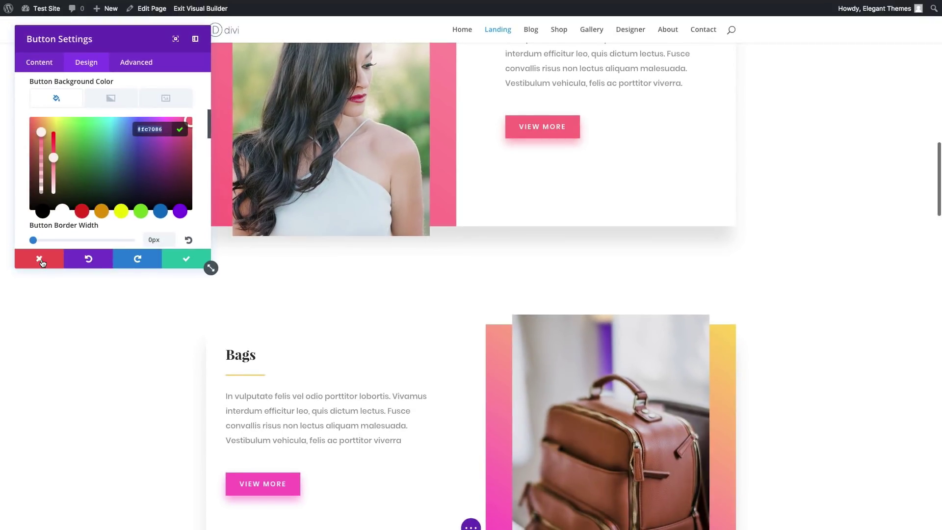
Close the button settings without saving and open the background settings of the About Us row.
left_click(42, 264)
scroll(492, 310, "down", 2)
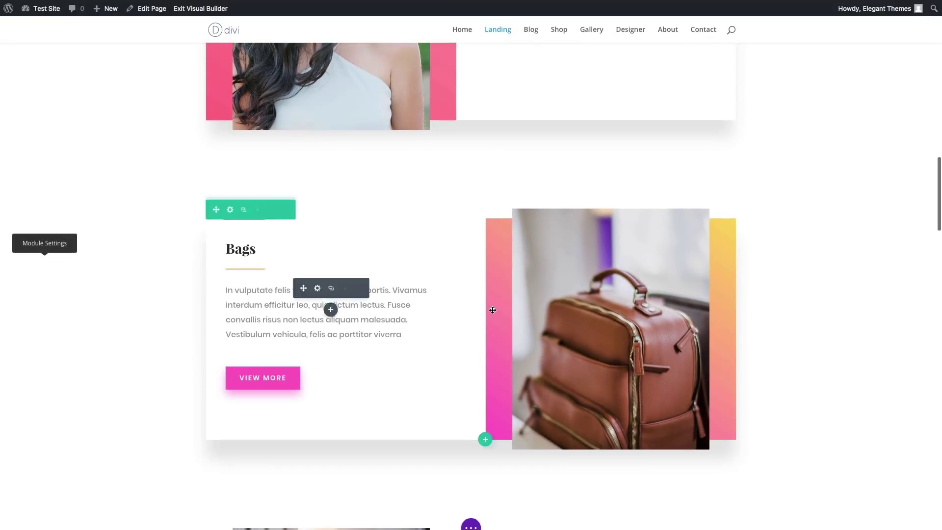
scroll(696, 289, "up", 10)
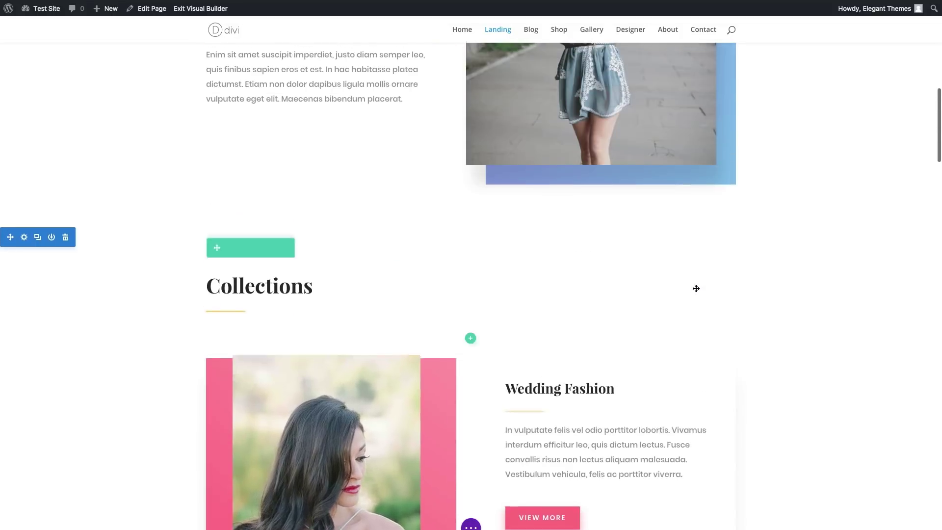
scroll(670, 420, "down", 1)
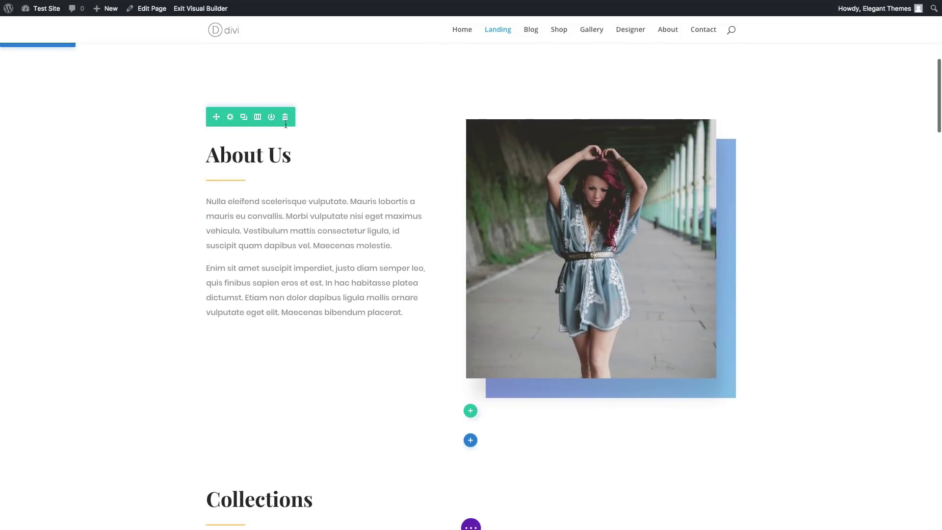
left_click(230, 119)
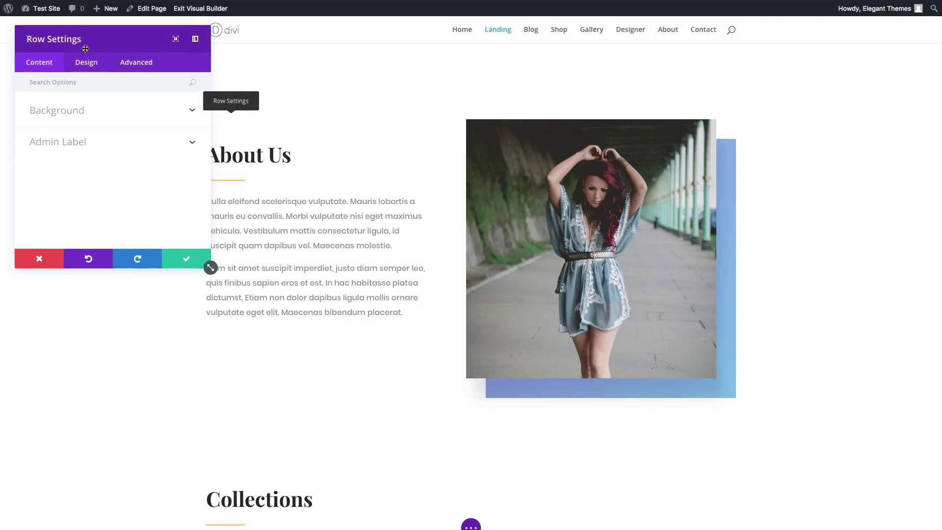
left_click(81, 107)
Find the row's Column 2 gradient background and open its first color to read the code.
scroll(148, 135, "down", 3)
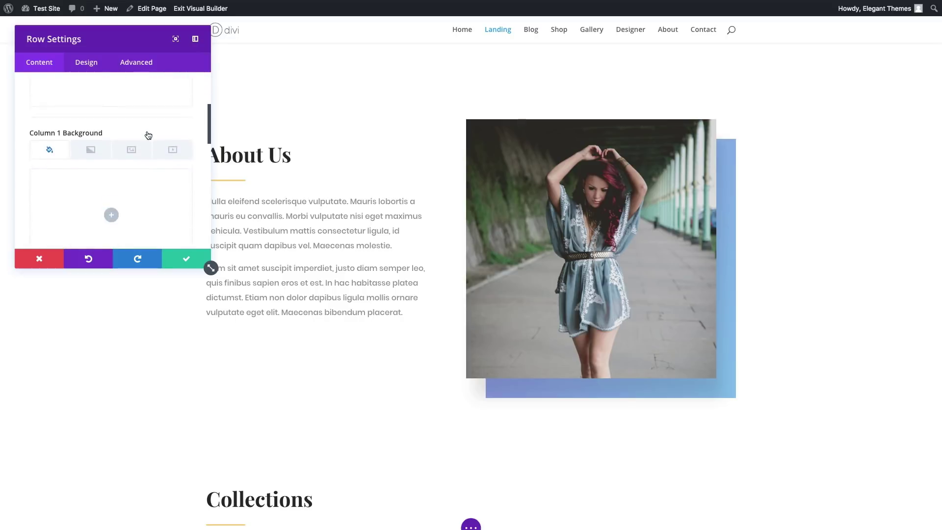
scroll(147, 162, "down", 5)
scroll(117, 163, "up", 1)
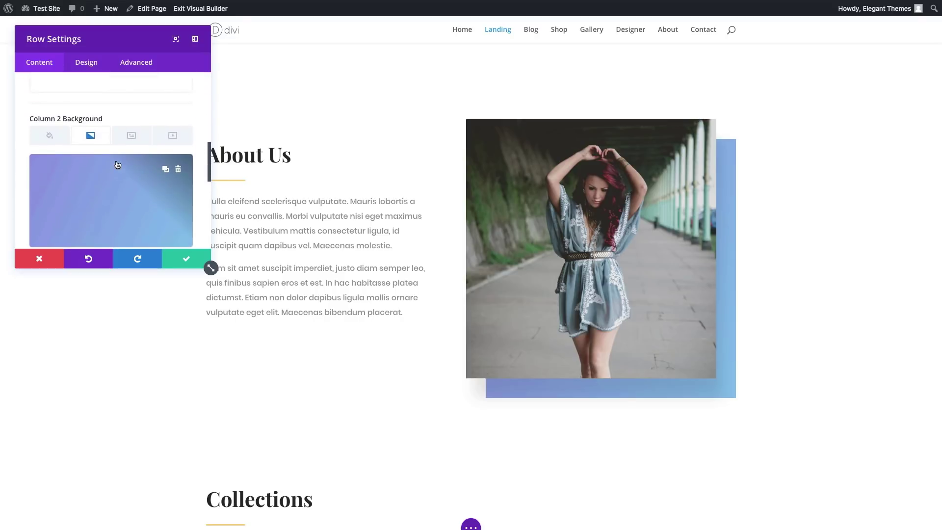
scroll(98, 140, "down", 1)
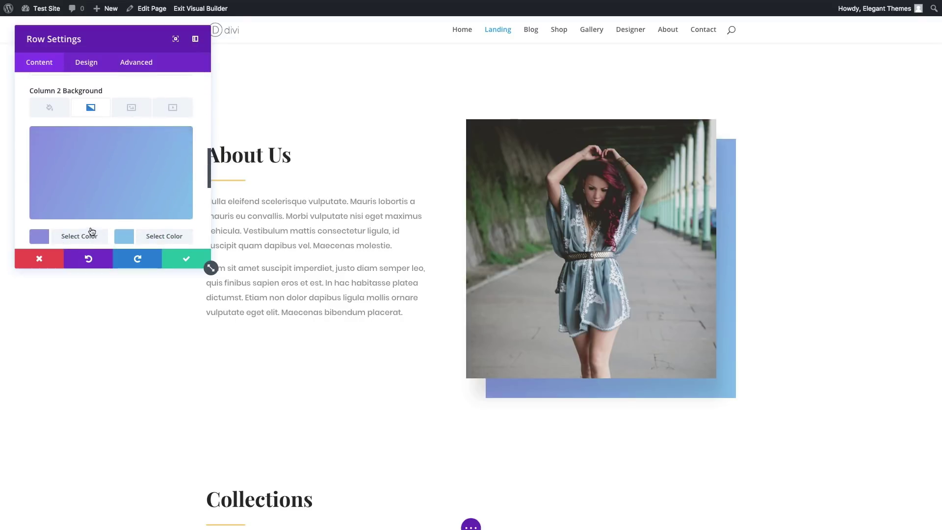
scroll(92, 231, "down", 1)
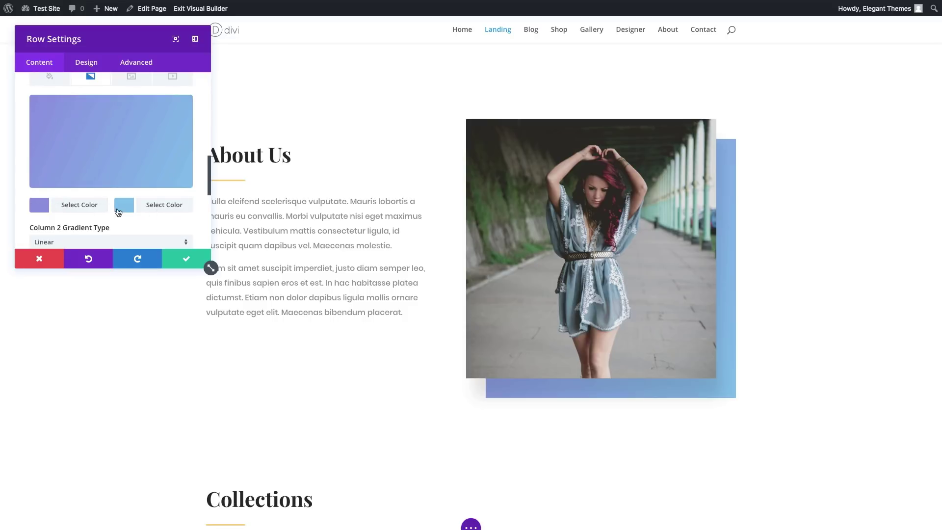
left_click(84, 206)
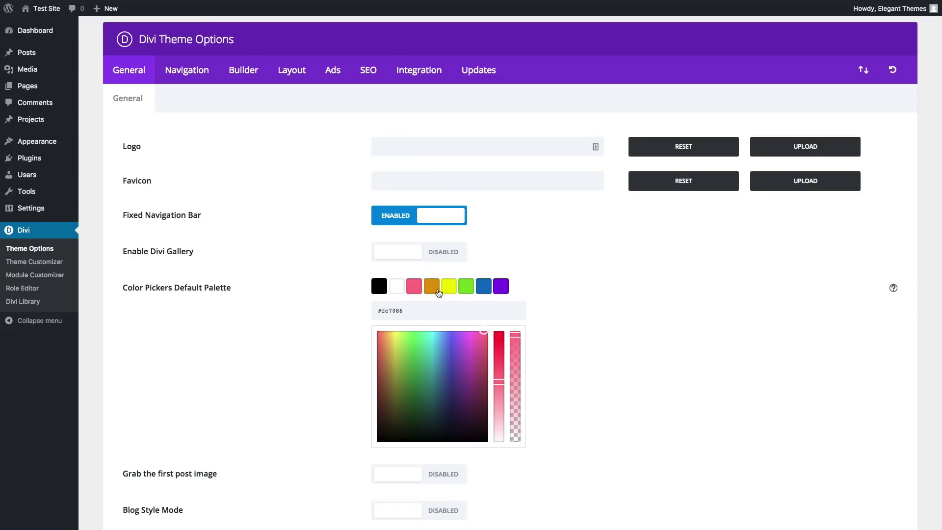
In the Divi Theme Options, replace the orange palette swatch with #9599e2 and the yellow one with #8bc6ec.
left_click(438, 292)
left_click_drag(423, 316, 373, 311)
type("#9599e2")
left_click(558, 324)
left_click(449, 285)
type("#8bc6ec")
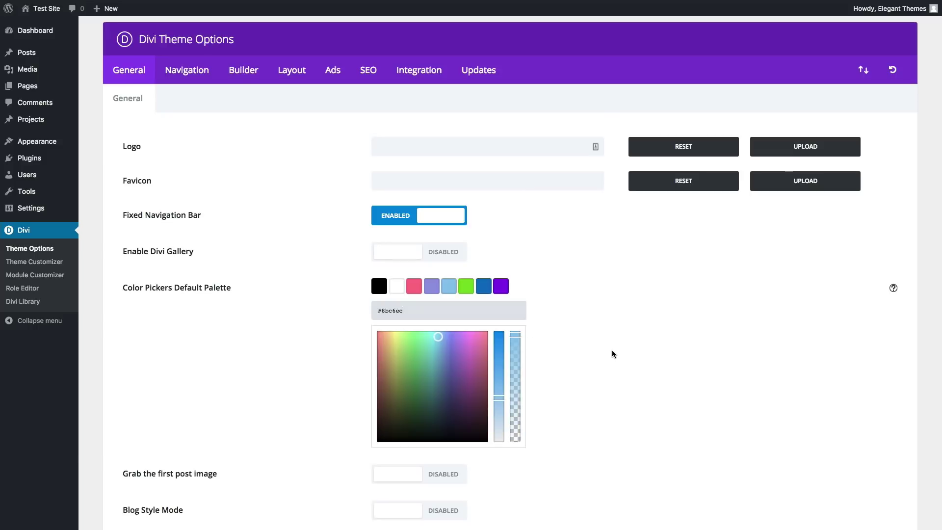
left_click(612, 354)
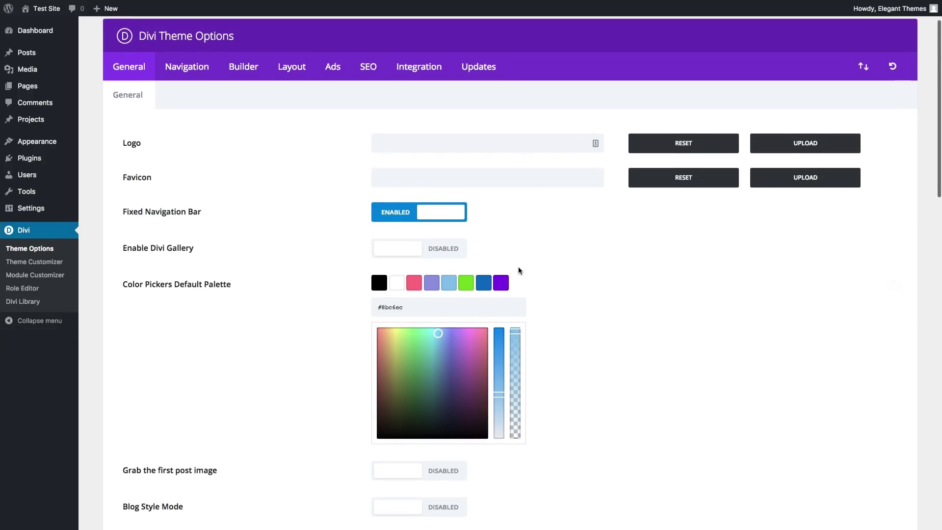
Save the changed default palette in the Divi Theme Options.
scroll(512, 275, "up", 1)
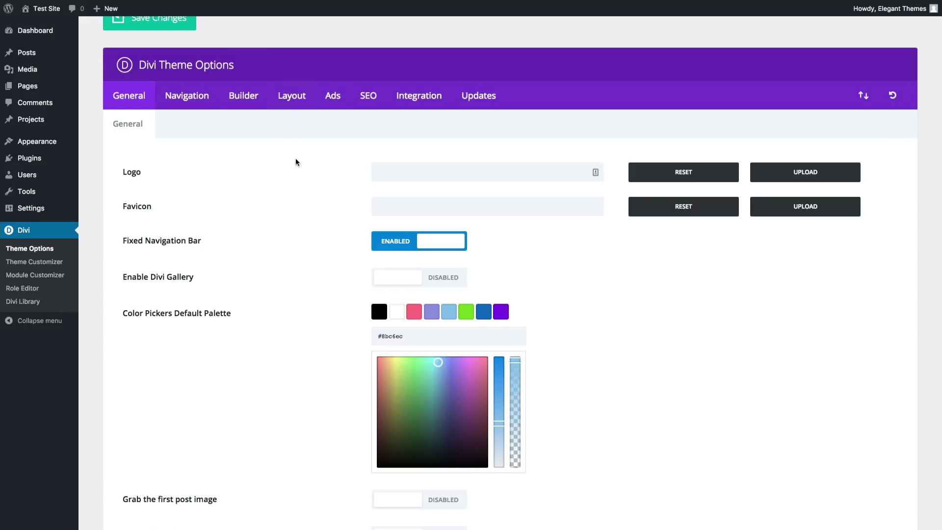
scroll(294, 160, "up", 1)
left_click(145, 44)
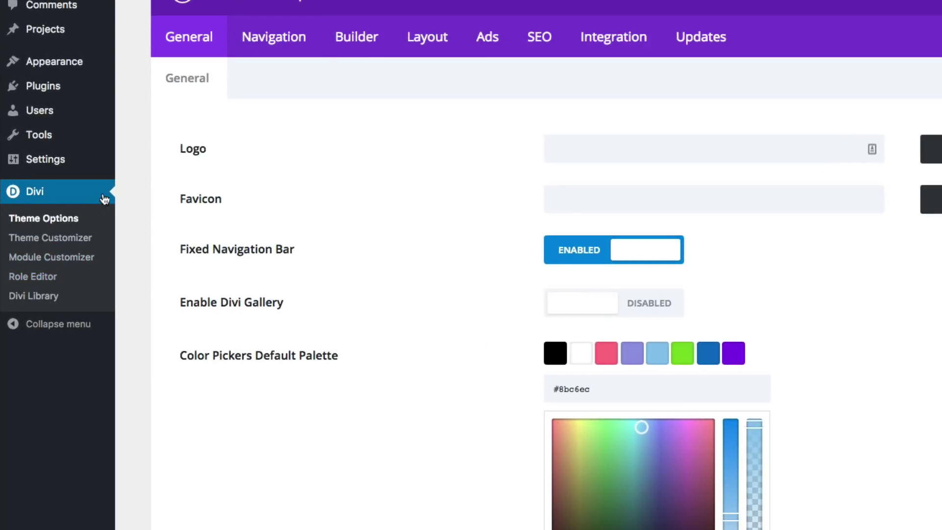
In the Theme Customizer's general layout settings, set the theme accent color to the pink palette color #fc7086 and publish the change.
left_click(53, 244)
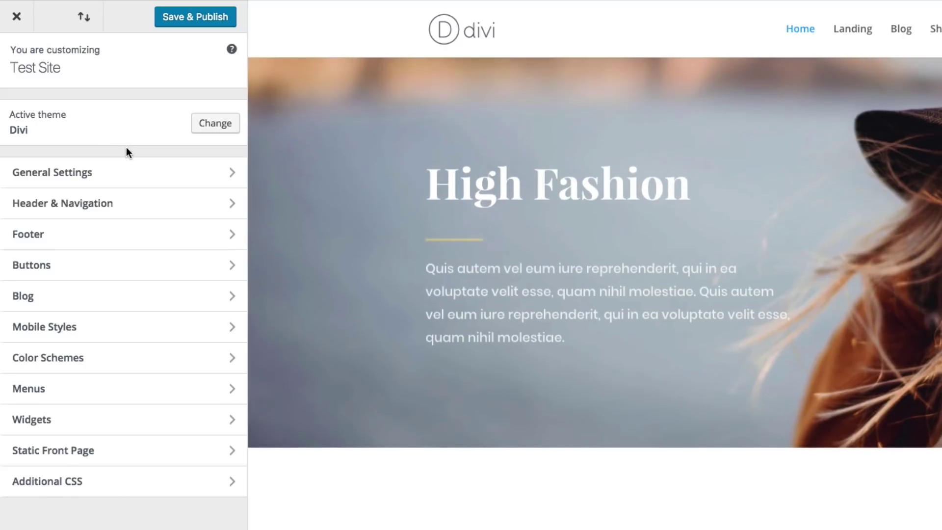
left_click(98, 176)
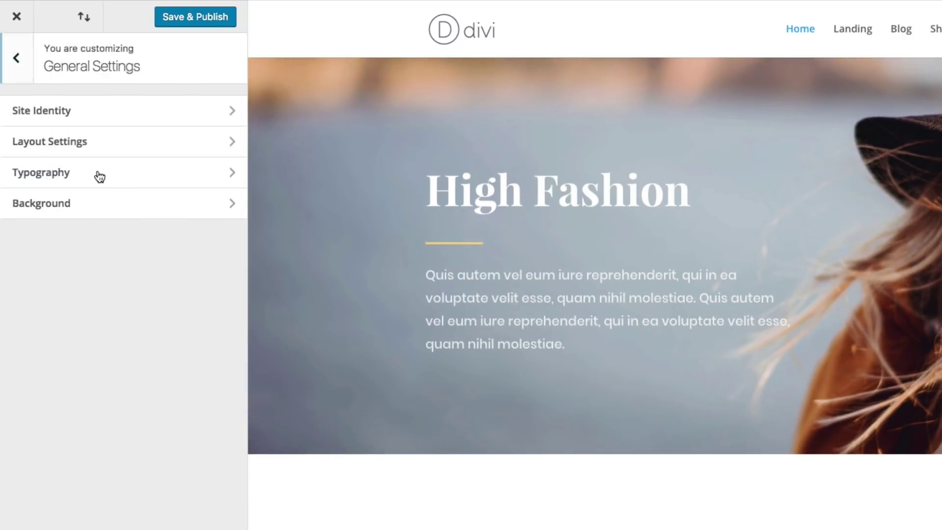
left_click(73, 144)
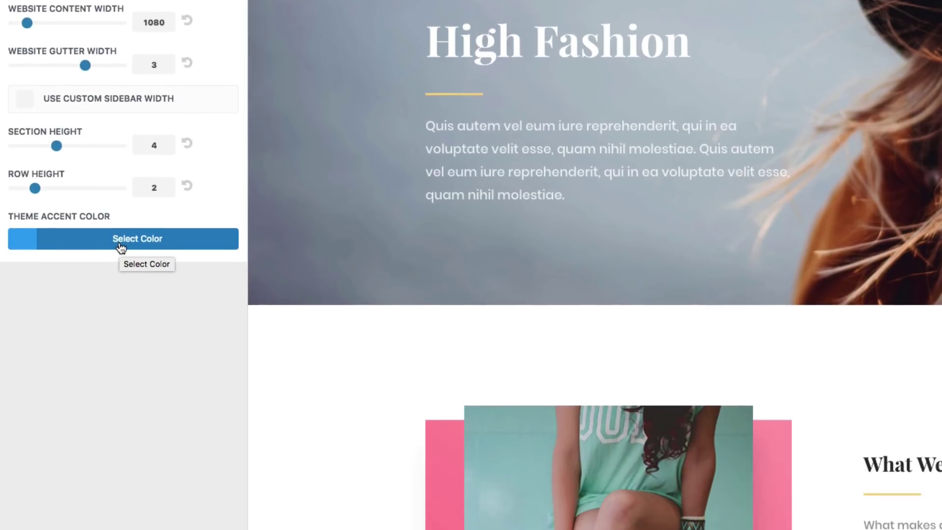
left_click(118, 393)
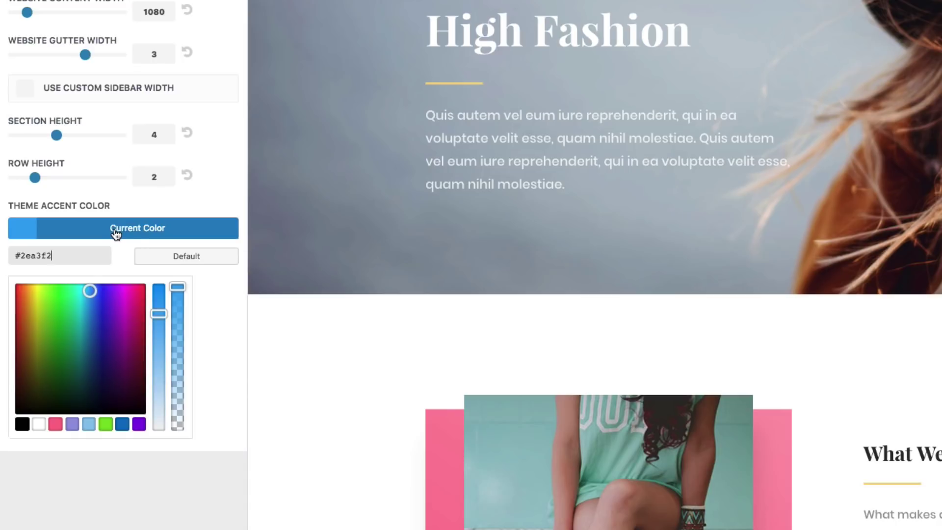
left_click(55, 426)
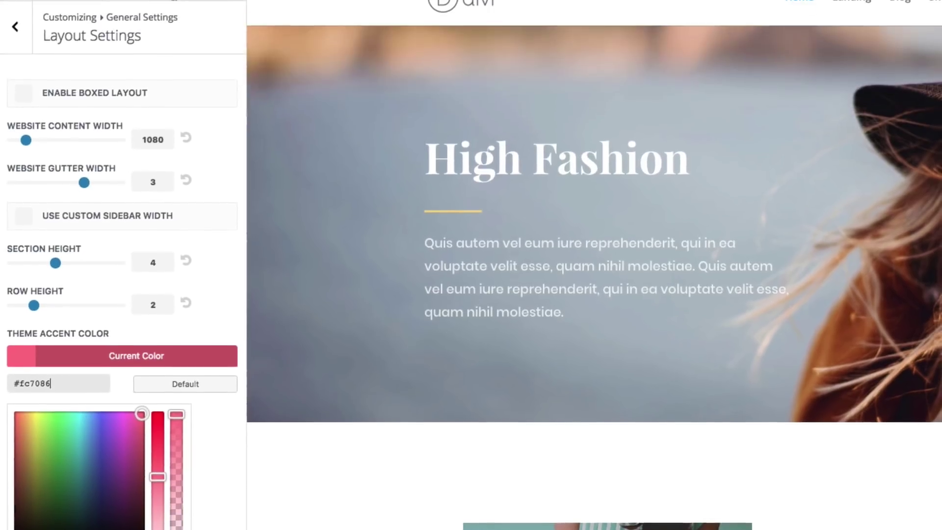
left_click(171, 19)
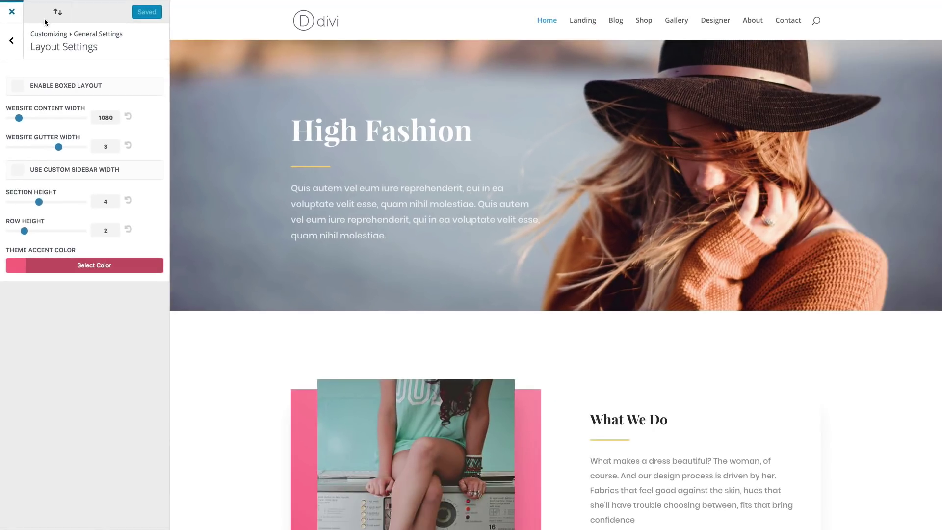
Close and reopen the Theme Customizer, and open the Primary Menu Bar settings under Header & Navigation.
left_click(15, 12)
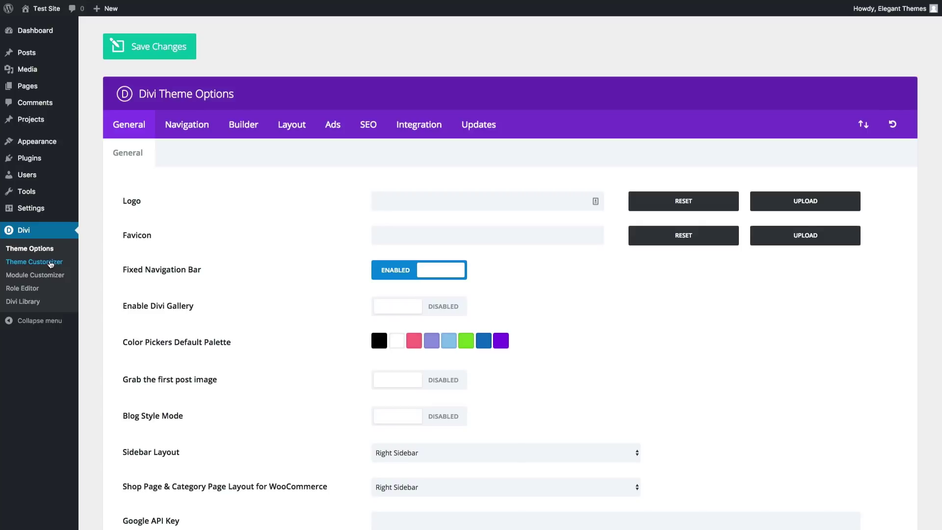
left_click(51, 265)
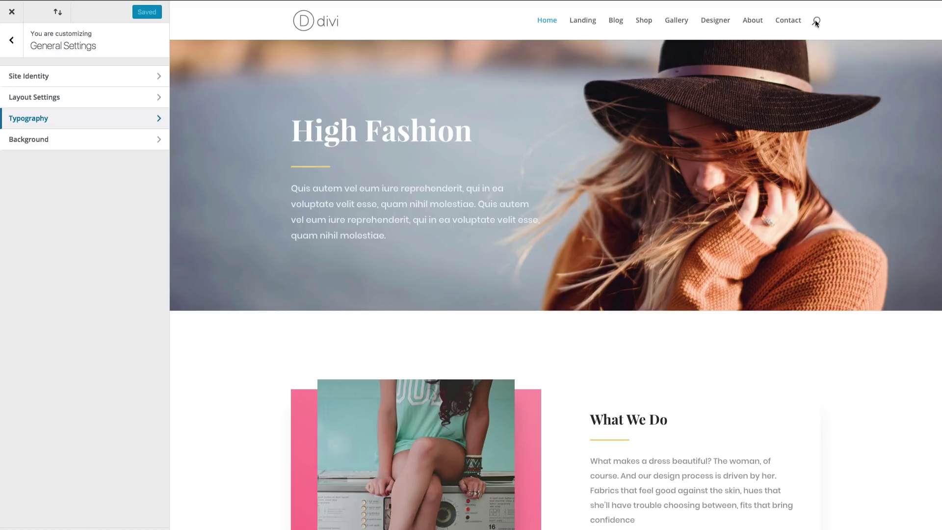
left_click(14, 47)
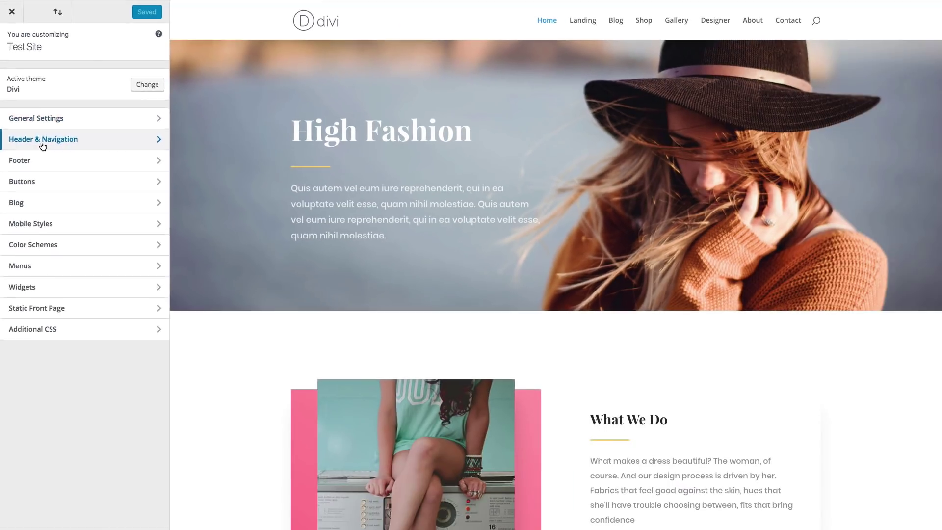
left_click(63, 216)
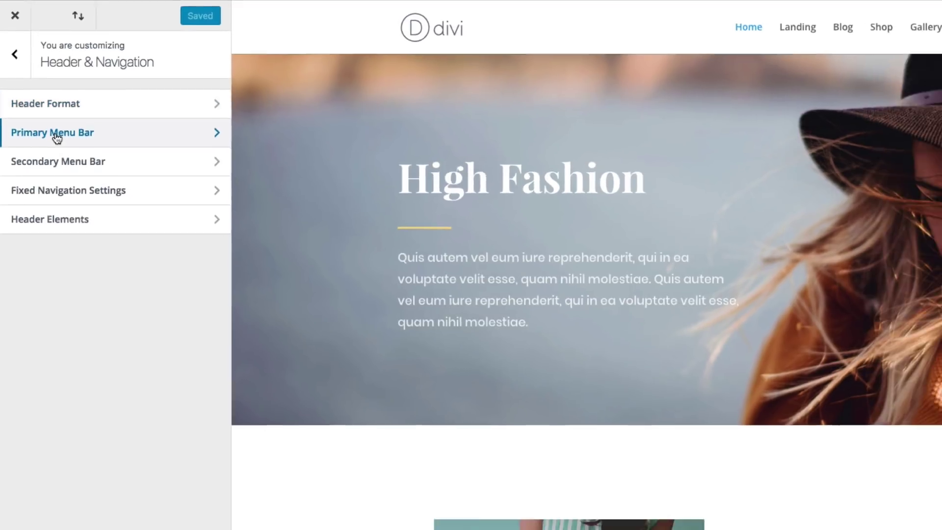
left_click(62, 147)
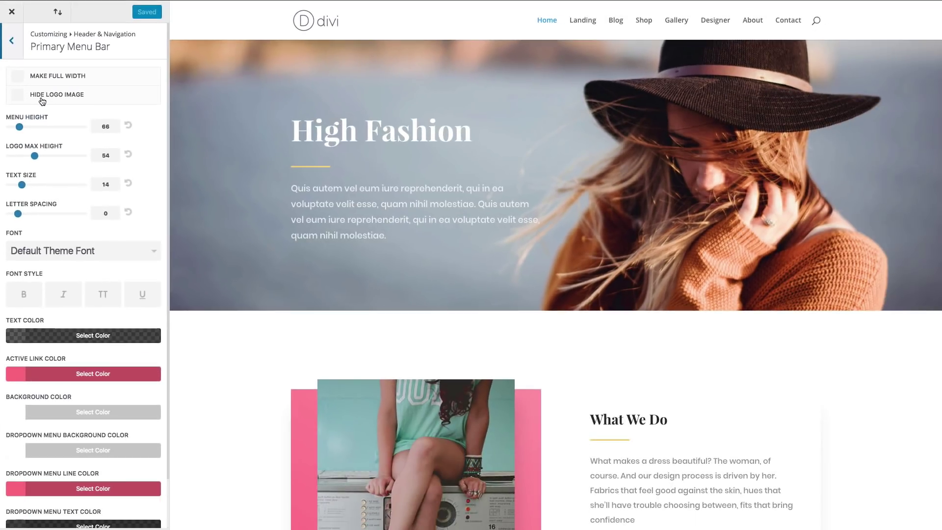
scroll(121, 294, "down", 2)
scroll(82, 196, "up", 1)
scroll(82, 197, "down", 1)
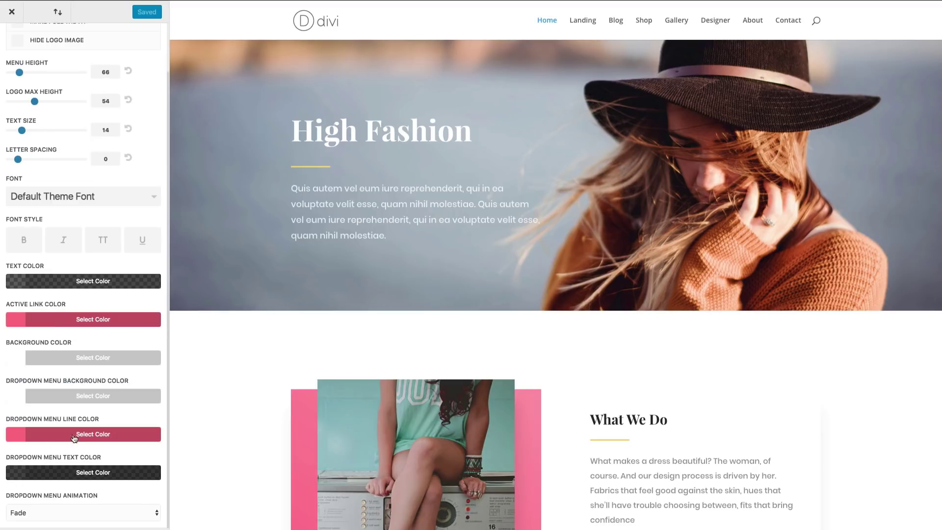
scroll(70, 436, "up", 2)
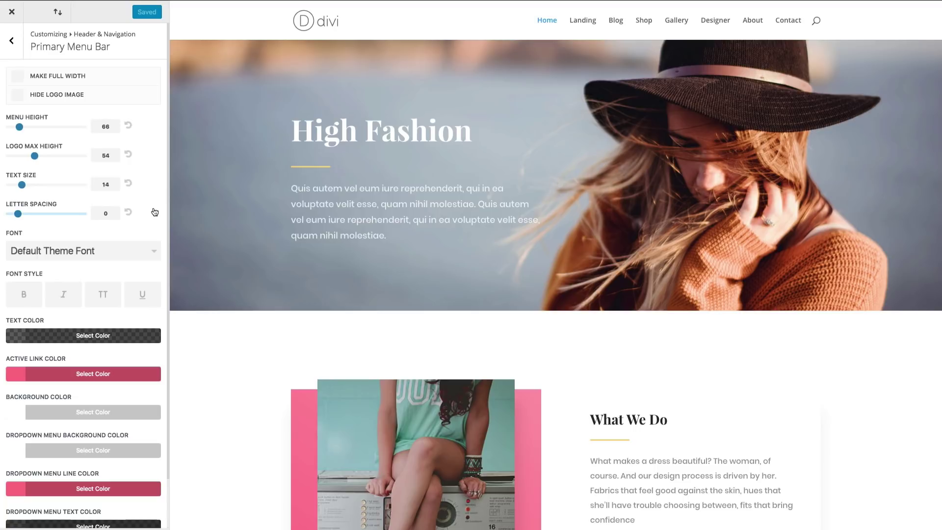
Set the primary menu bar's font to Poppins and its text size to 16.
left_click(107, 258)
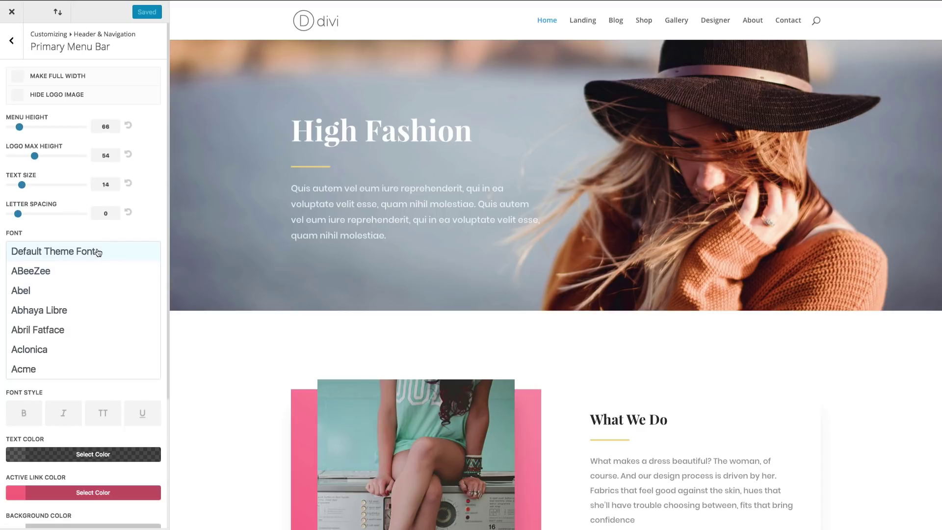
scroll(90, 257, "down", 5)
scroll(88, 260, "down", 20)
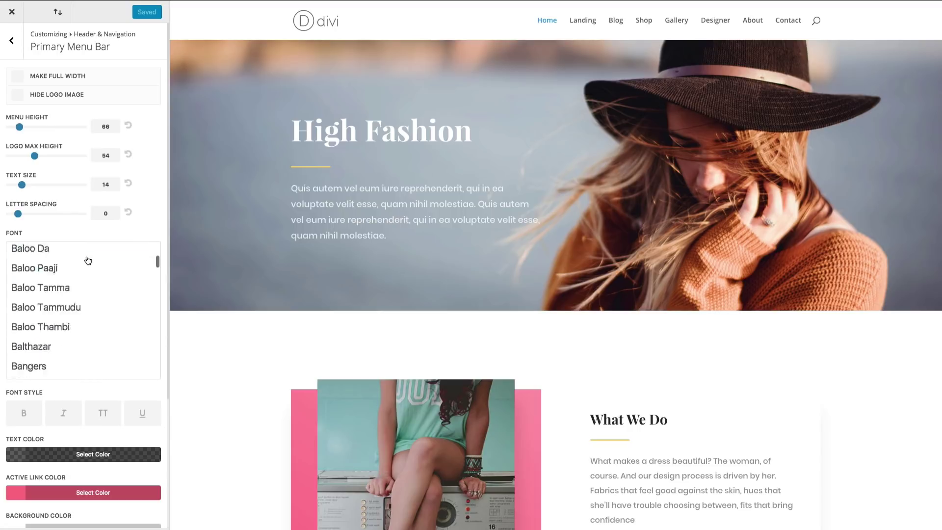
scroll(89, 261, "down", 20)
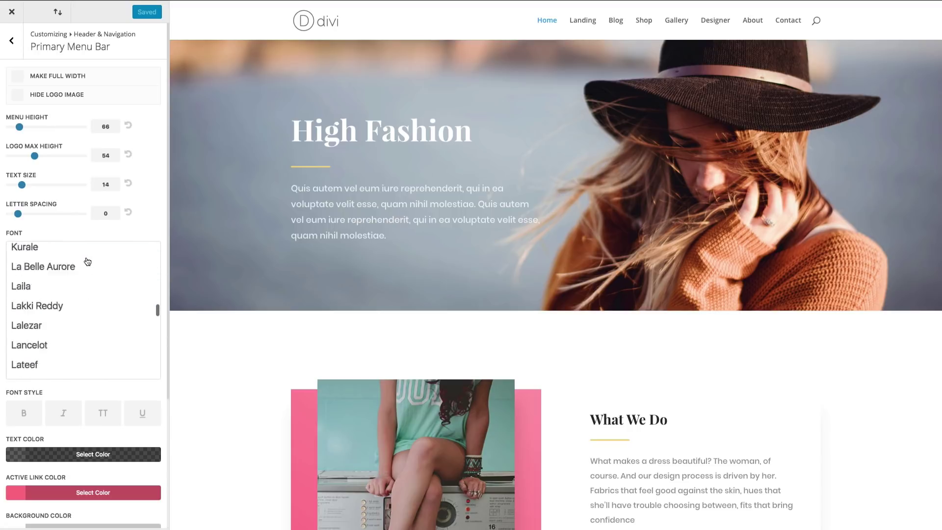
left_click(45, 314)
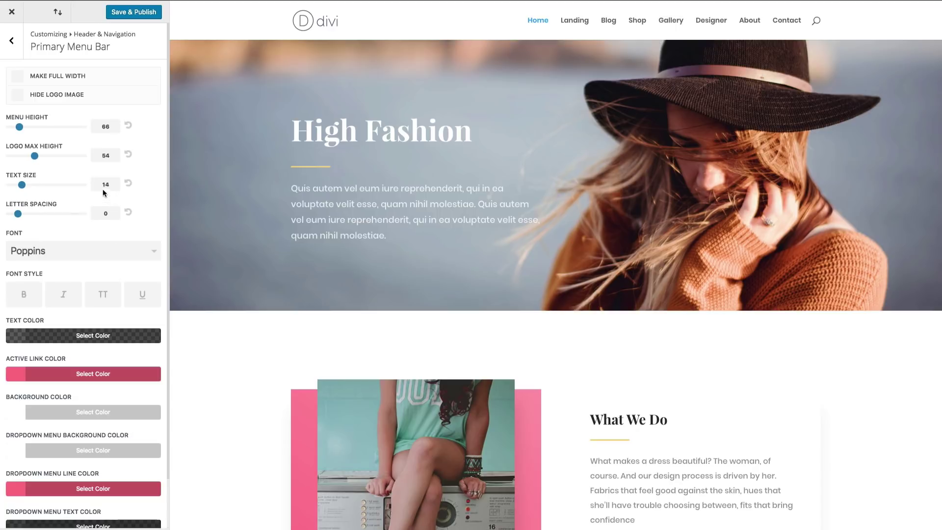
left_click_drag(23, 184, 33, 184)
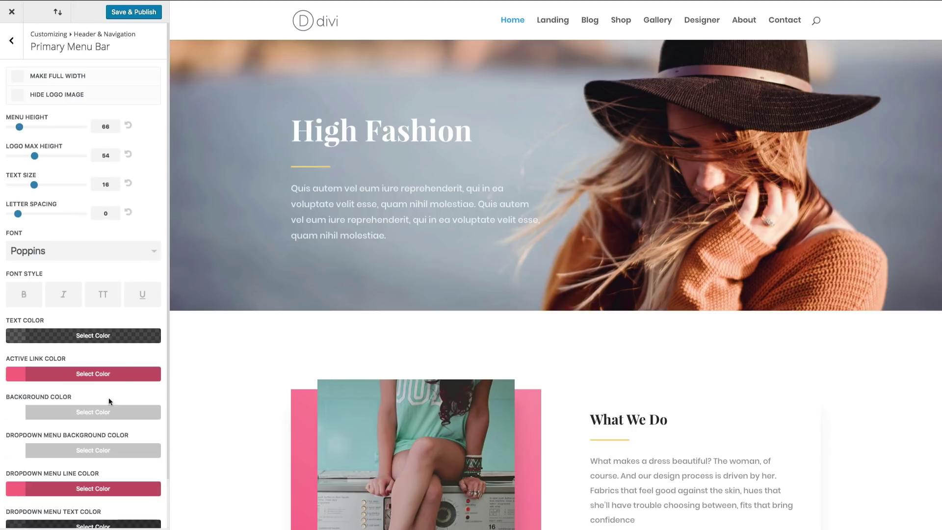
Set the primary menu bar's background color to the pink palette color #fc7086.
left_click(92, 420)
scroll(64, 448, "down", 3)
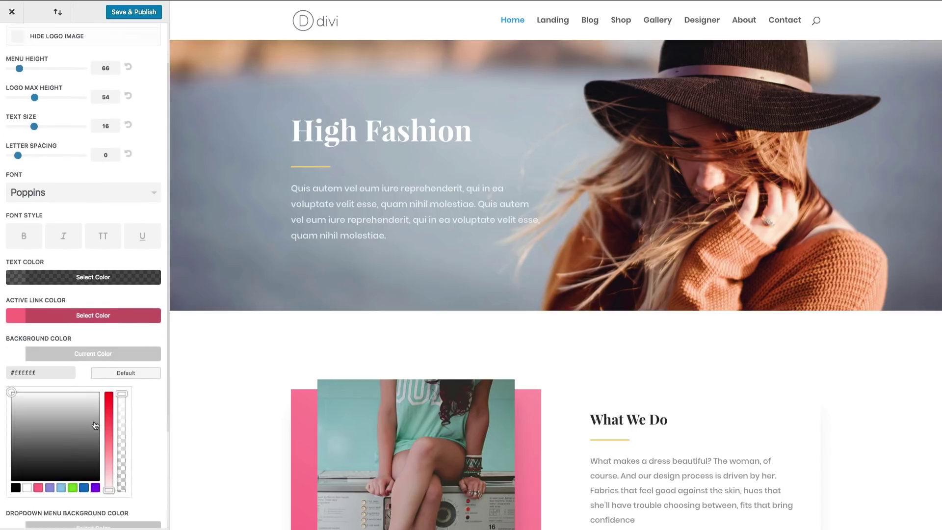
left_click(39, 430)
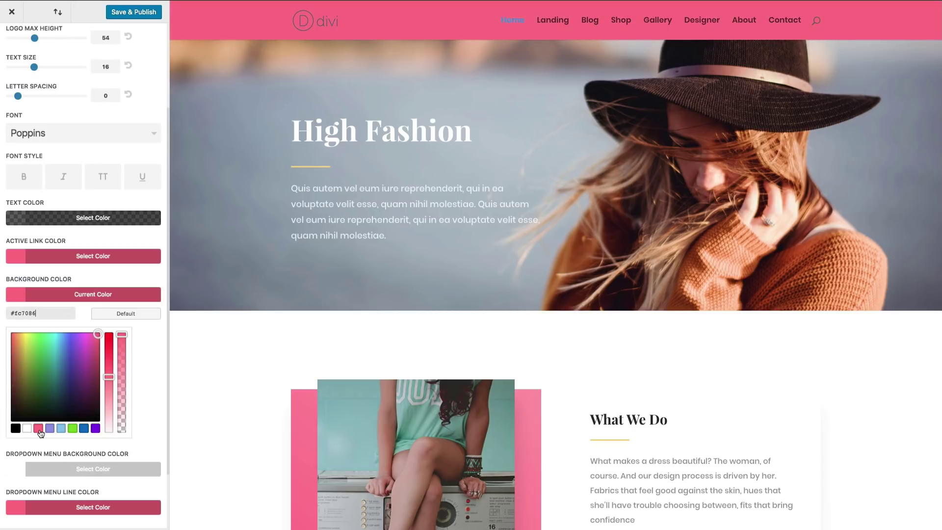
Set the primary menu bar's text color to fully opaque white and its active link color to #ffffff.
scroll(98, 314, "up", 2)
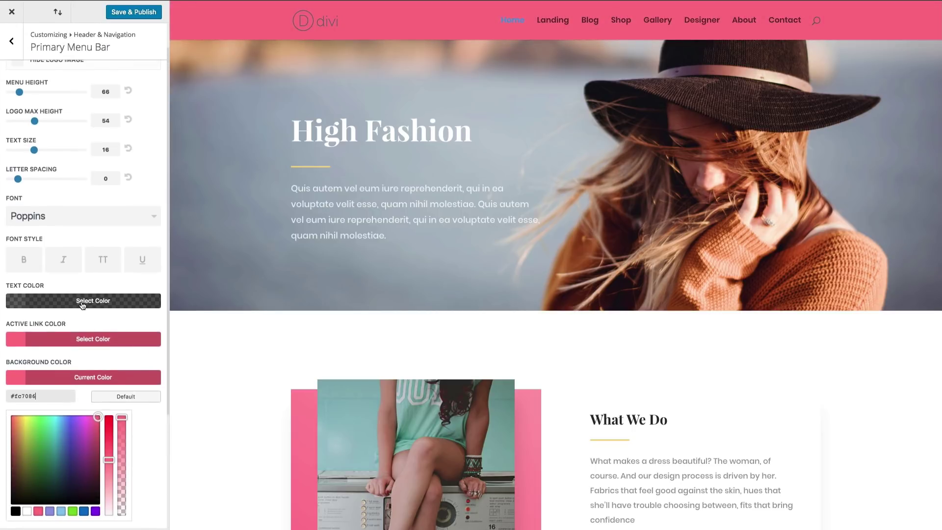
left_click(84, 303)
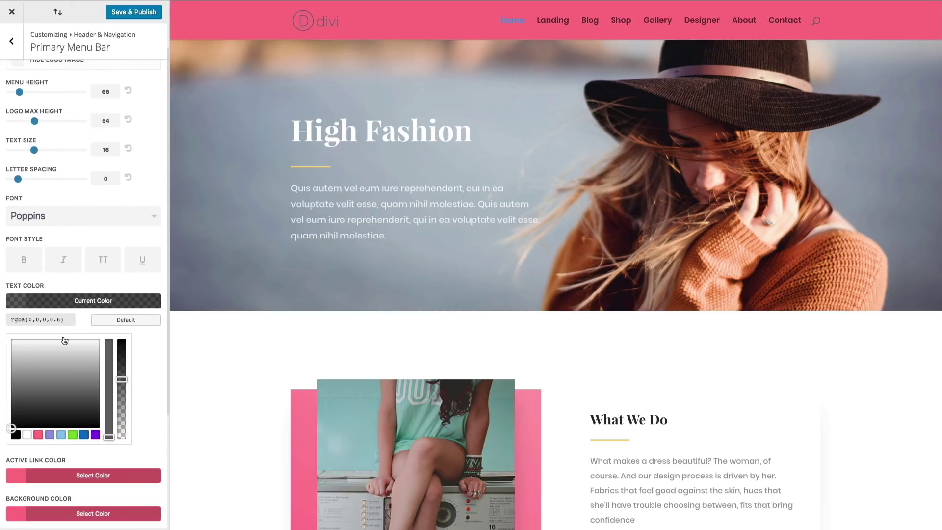
left_click(27, 435)
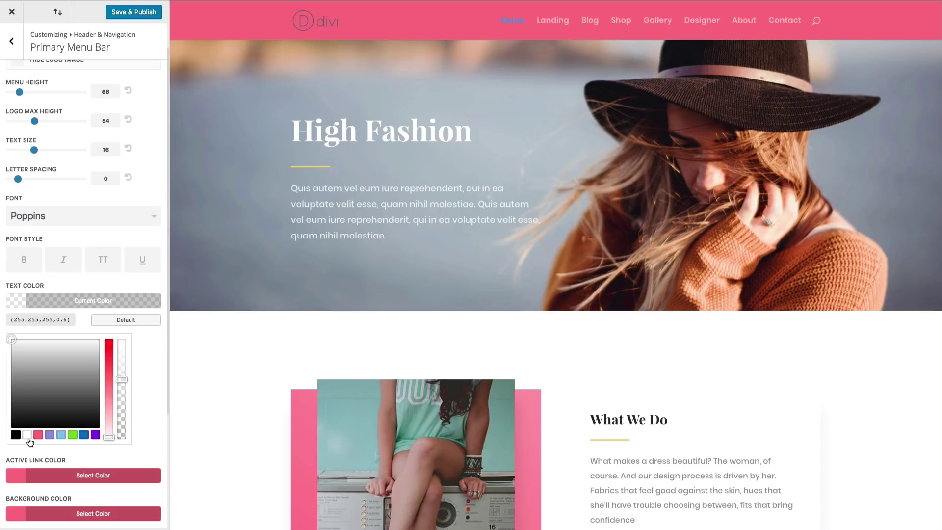
left_click(143, 323)
left_click(137, 394)
left_click(79, 342)
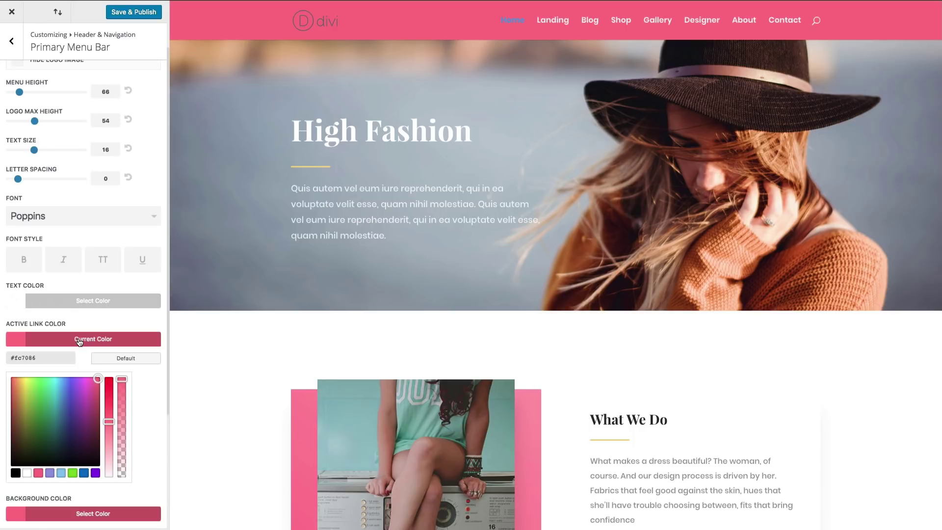
left_click(27, 474)
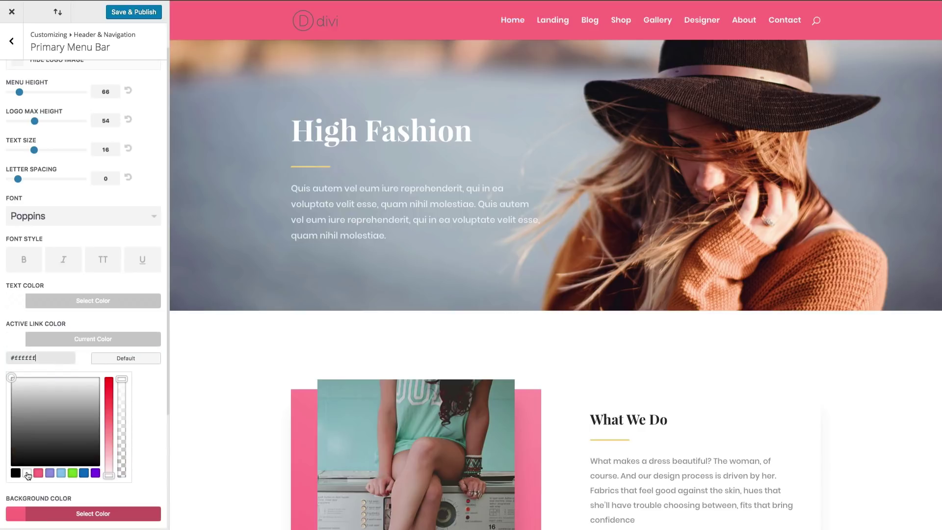
left_click(96, 342)
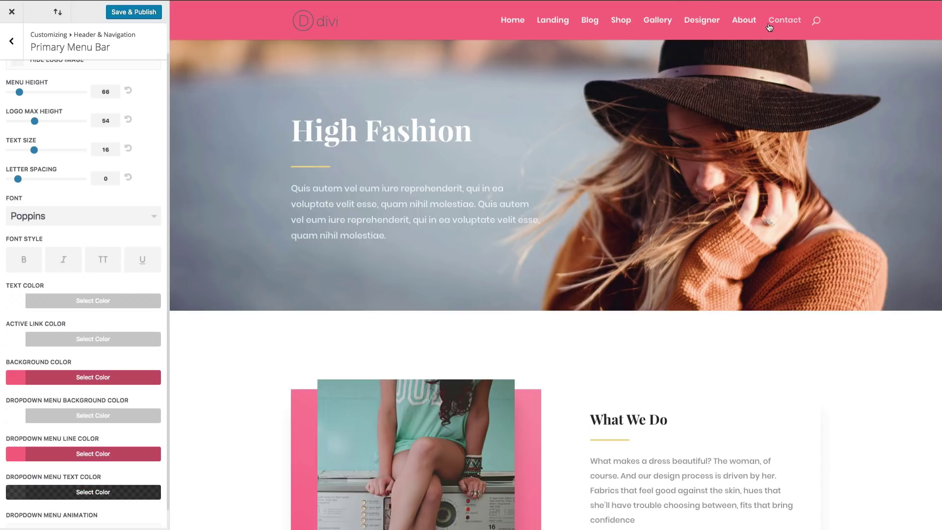
Check the restyled menu bar in the page preview, and save and publish the customizer changes.
scroll(626, 139, "down", 2)
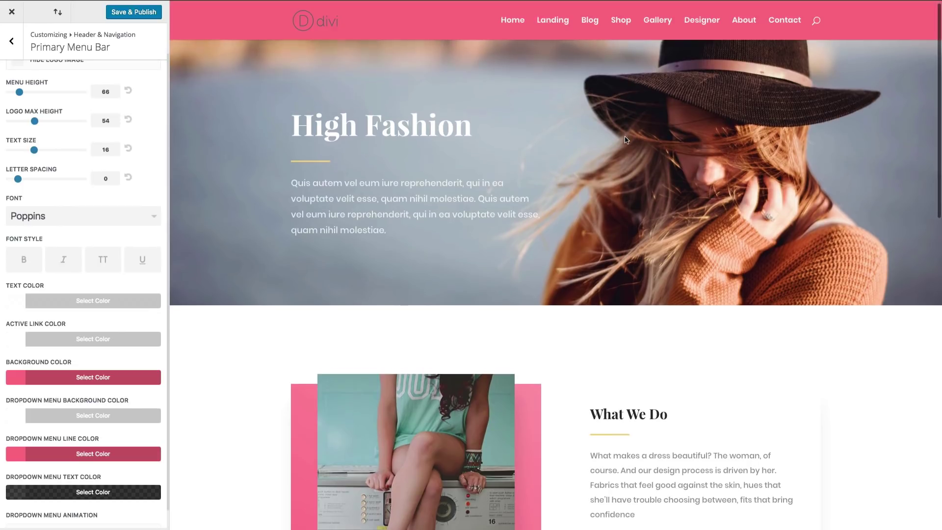
scroll(626, 138, "up", 2)
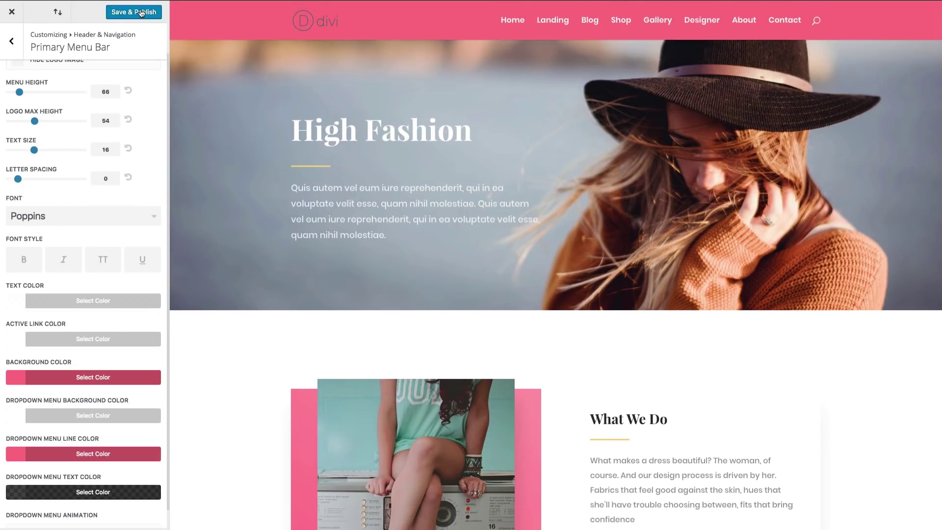
left_click(141, 13)
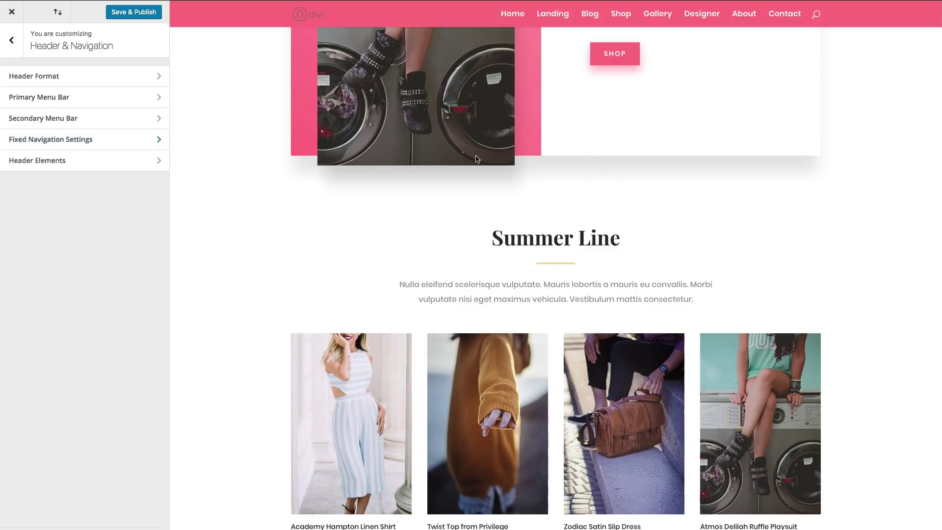
Examine how the fixed navigation bar looks in the preview at the top of the page and further down it.
scroll(455, 156, "up", 10)
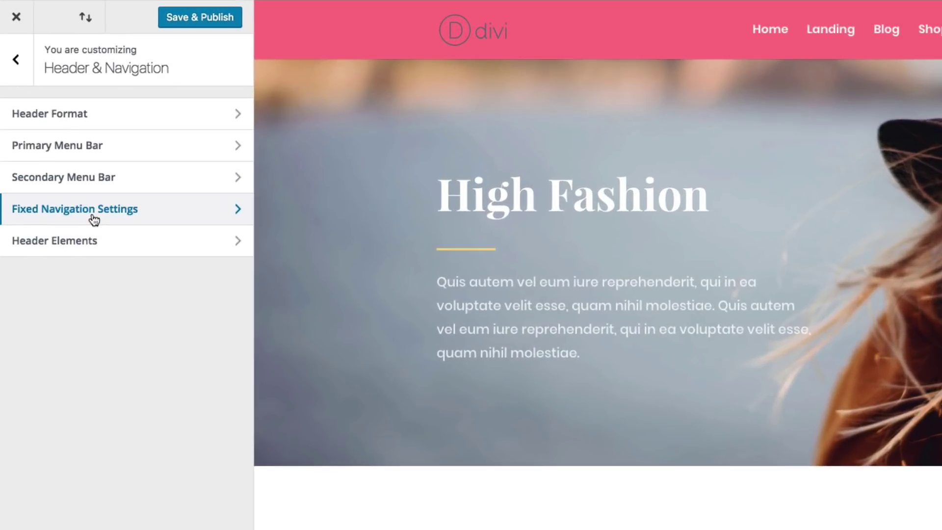
scroll(414, 215, "down", 8)
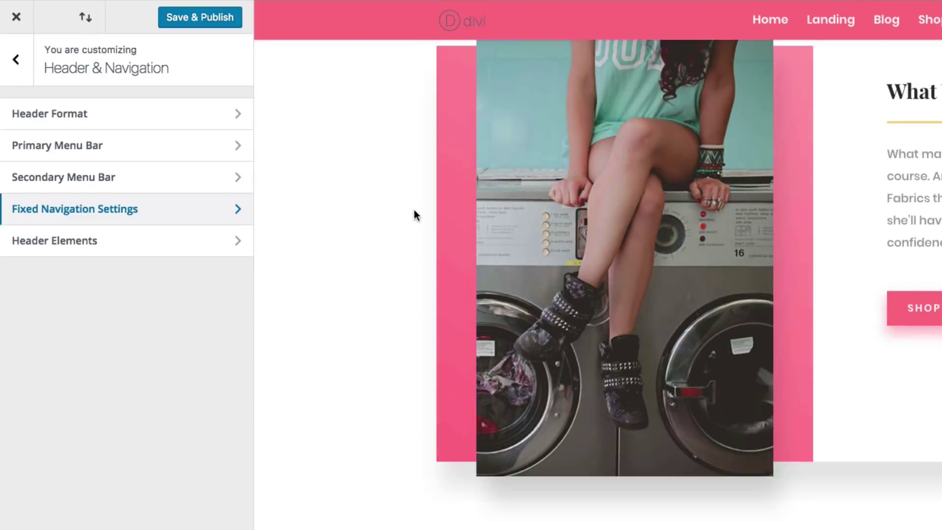
scroll(414, 211, "down", 6)
scroll(414, 211, "up", 5)
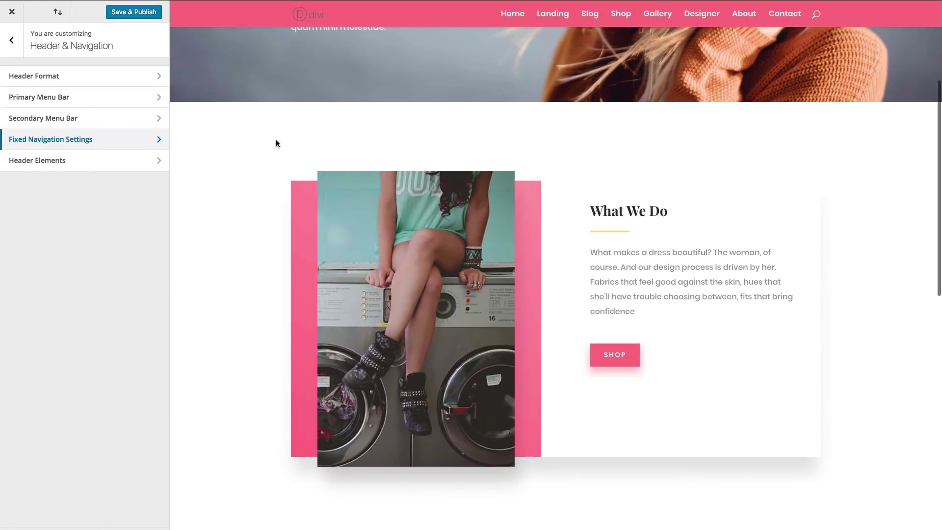
scroll(276, 143, "up", 3)
scroll(276, 143, "down", 5)
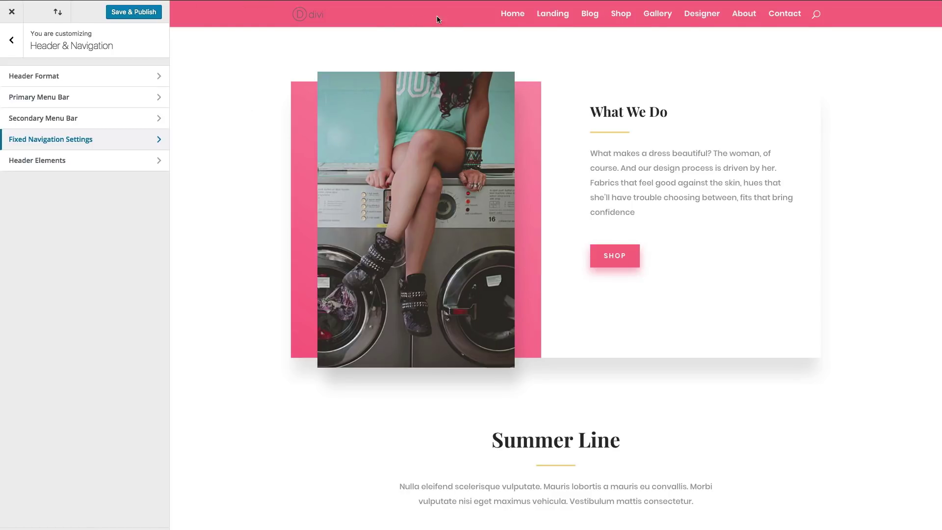
scroll(296, 93, "down", 6)
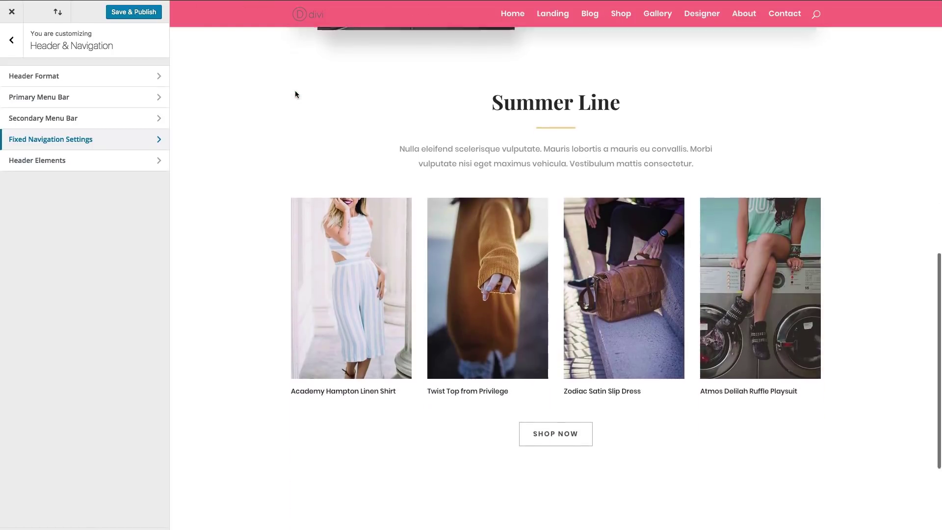
scroll(296, 92, "up", 6)
scroll(296, 93, "up", 5)
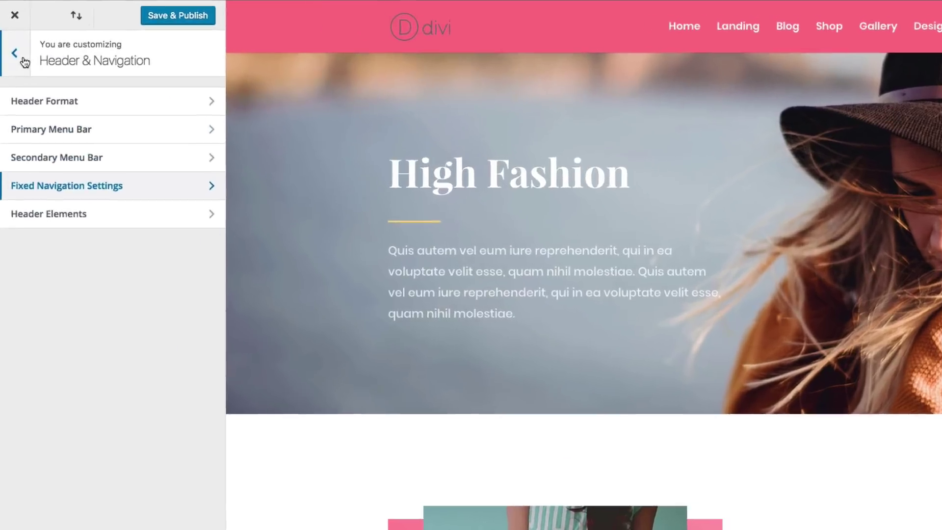
Set the footer bottom bar's background color to a fully opaque darker pink, #fc536c.
left_click(12, 40)
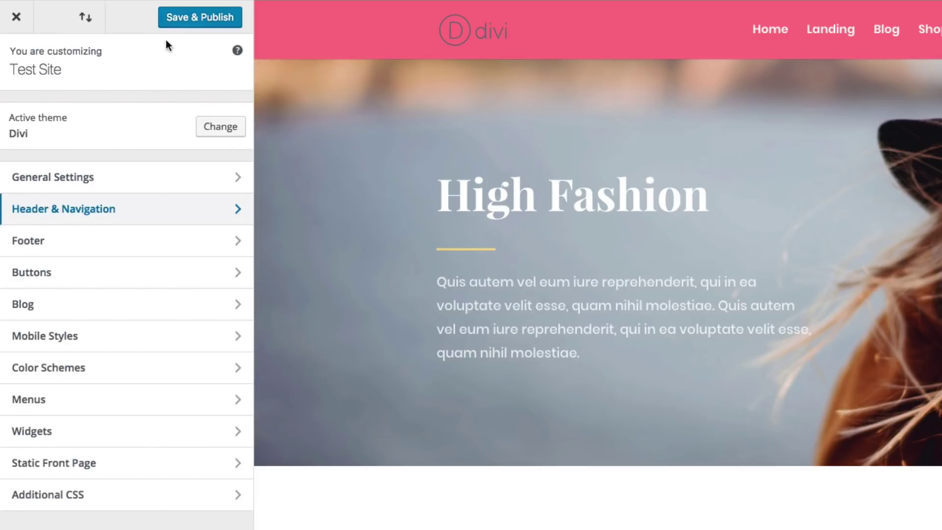
left_click(62, 250)
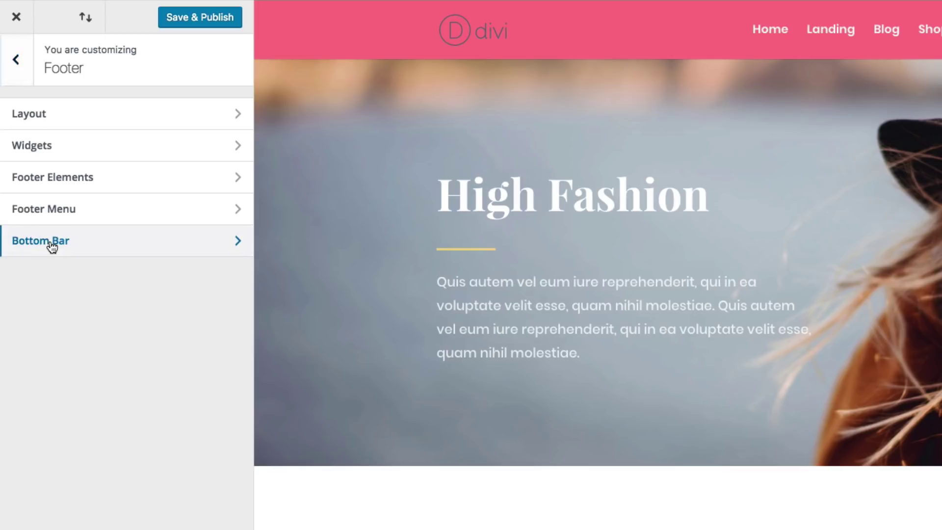
left_click(52, 246)
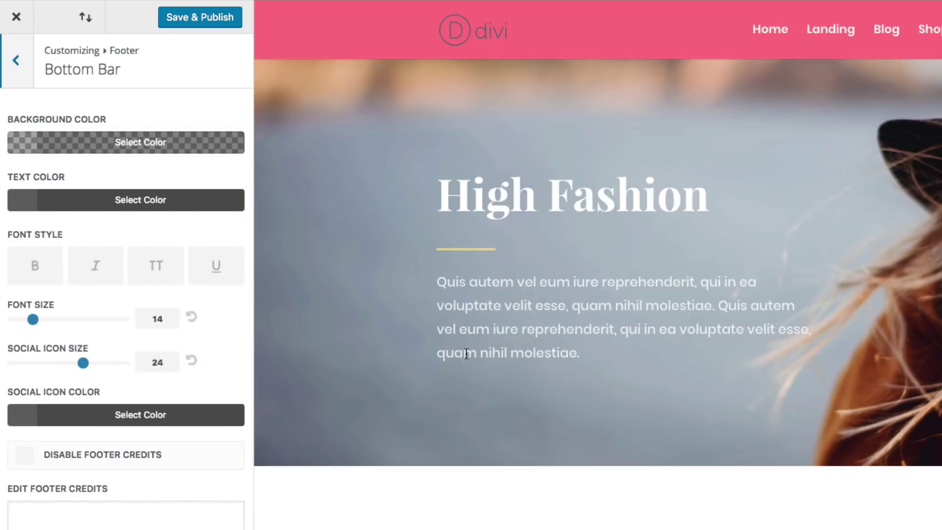
scroll(334, 379, "down", 10)
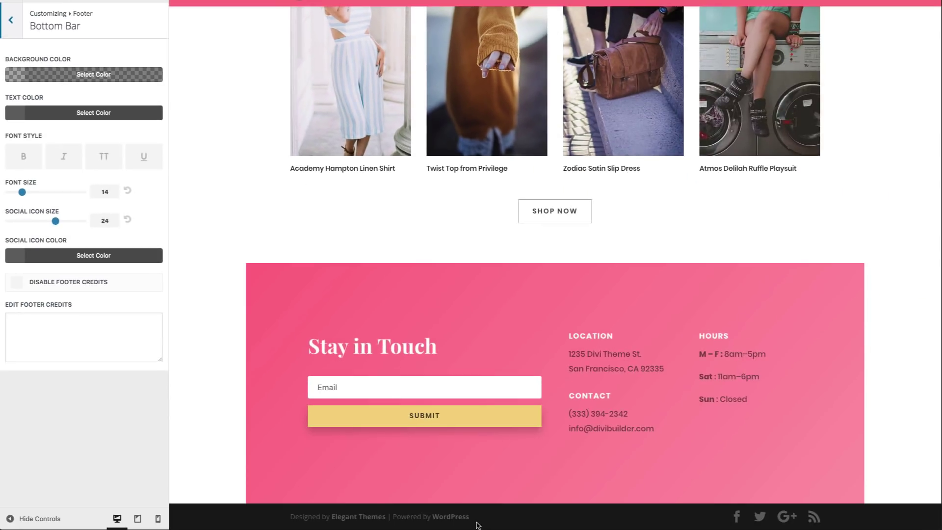
left_click(66, 79)
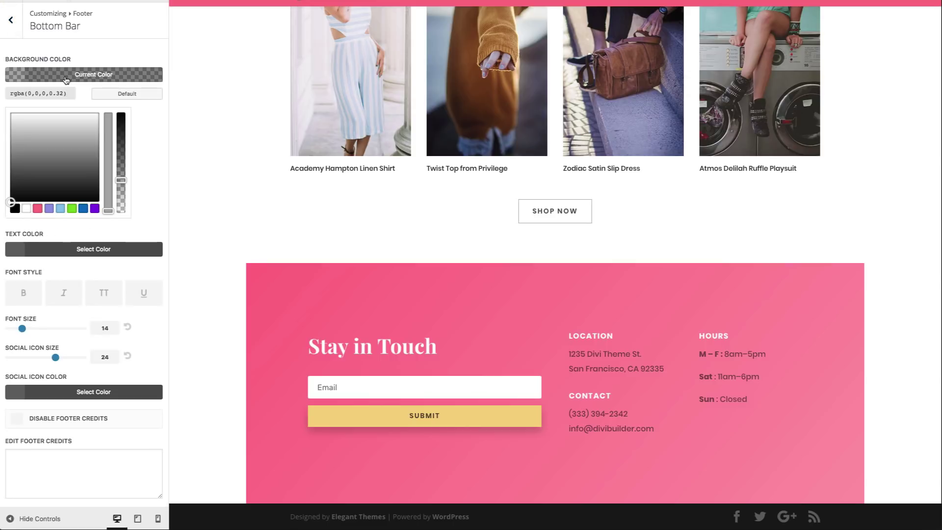
left_click(38, 208)
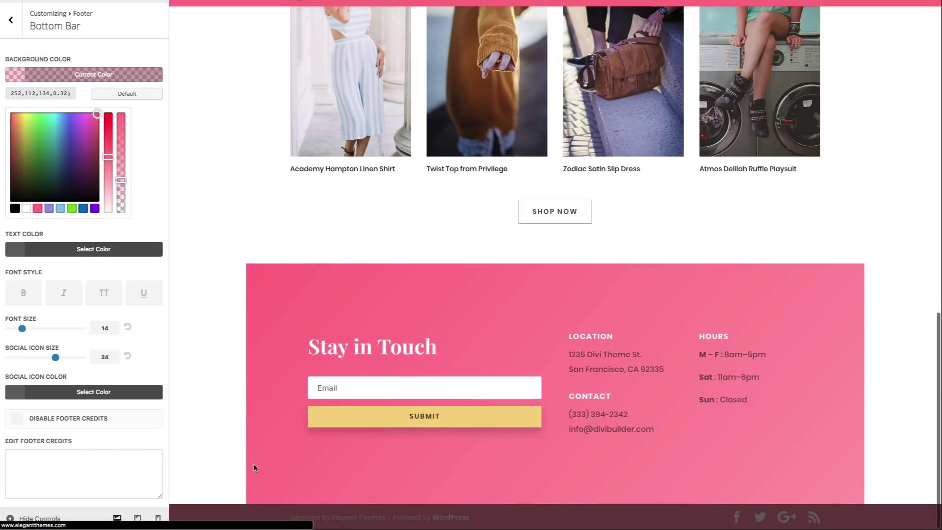
left_click_drag(122, 181, 124, 114)
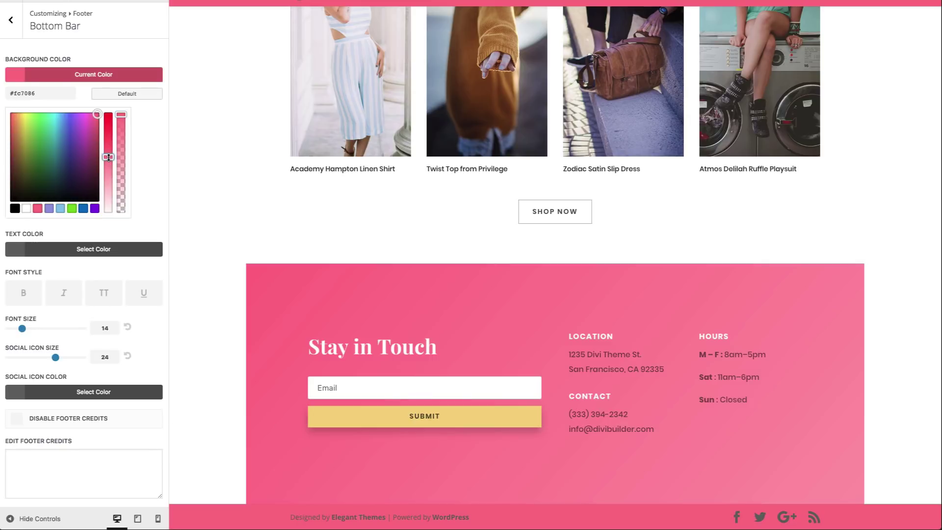
left_click_drag(109, 157, 108, 148)
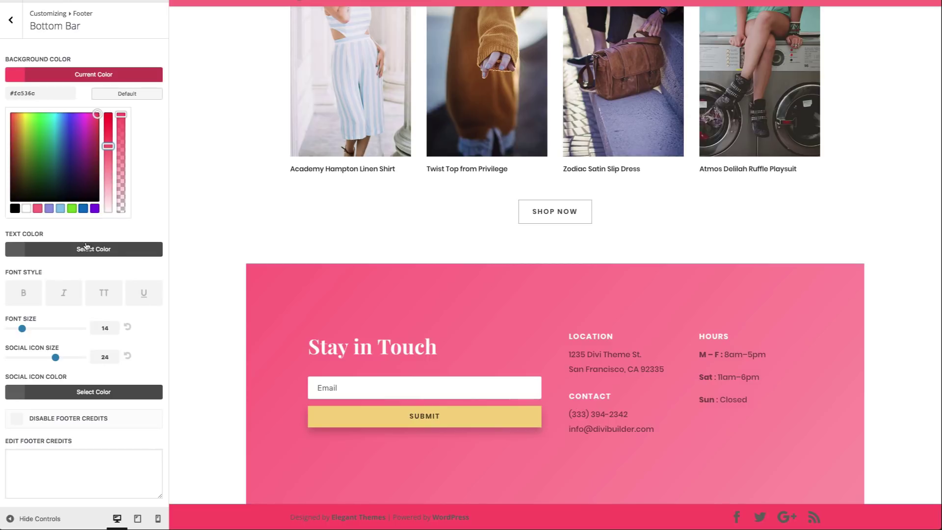
Set the footer bottom bar's text color and social icon color to white, #ffffff.
left_click(68, 254)
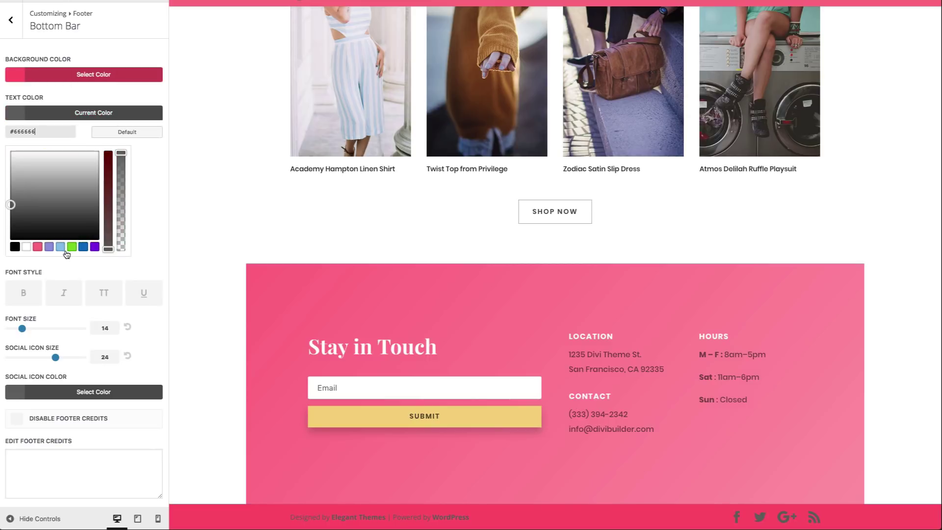
left_click(26, 247)
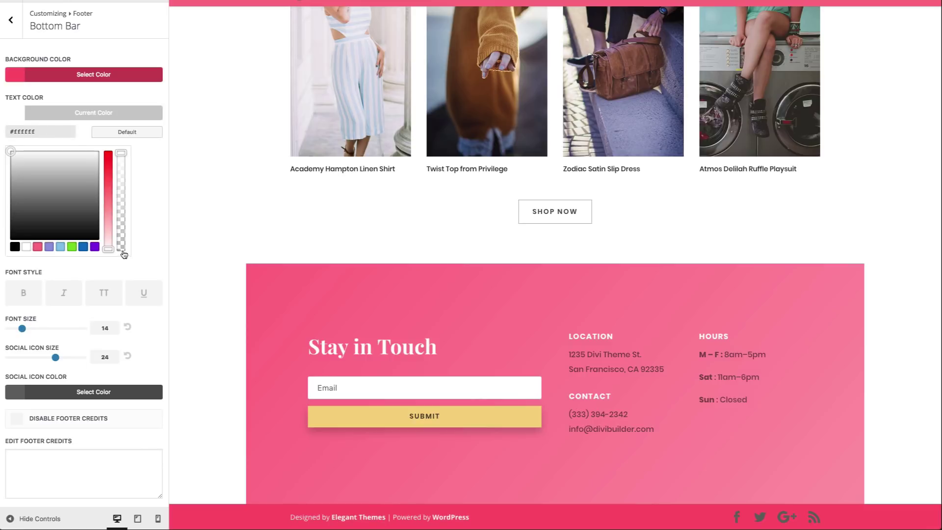
left_click(124, 115)
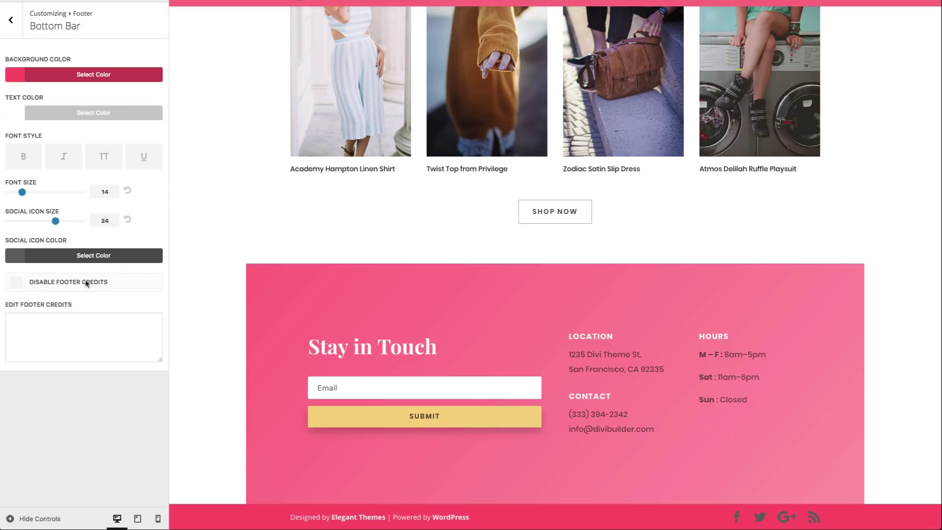
left_click(55, 259)
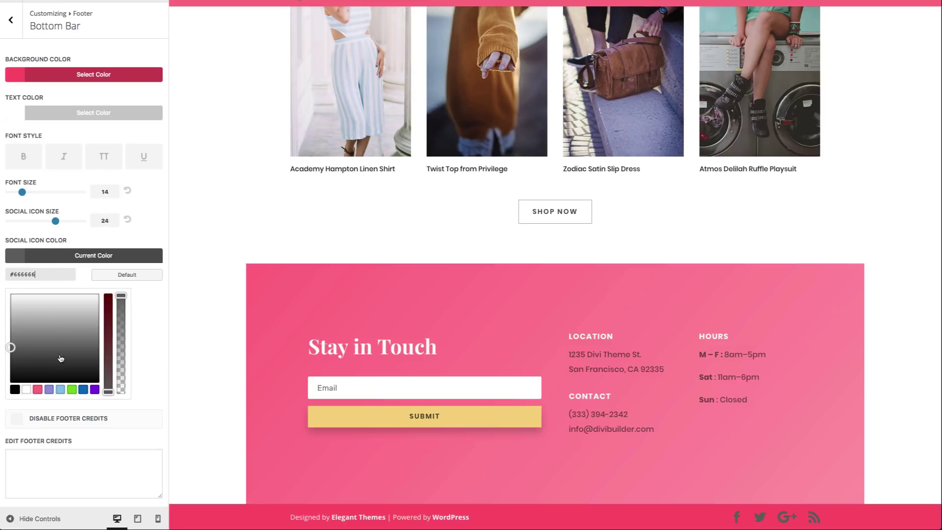
left_click(27, 390)
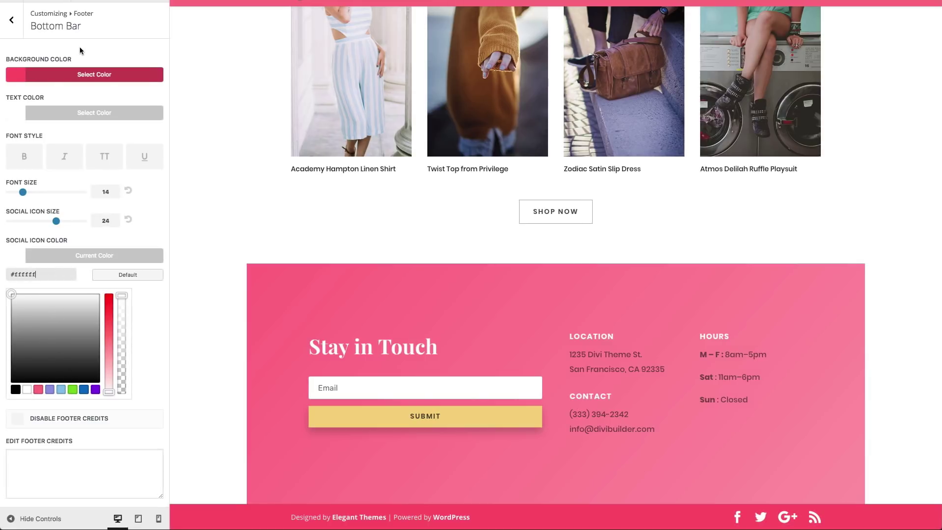
Save and publish the footer styling, leave the customizer, and open the live site.
left_click(120, 0)
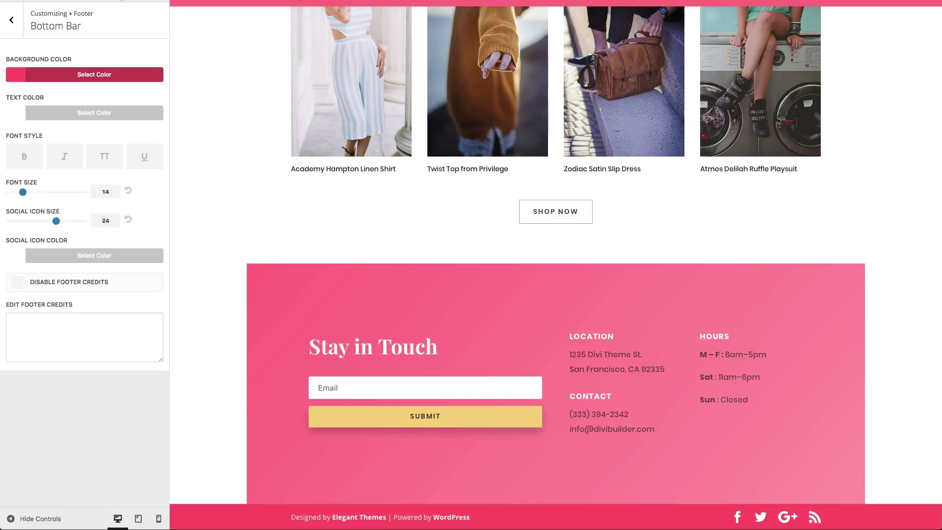
left_click(13, 1)
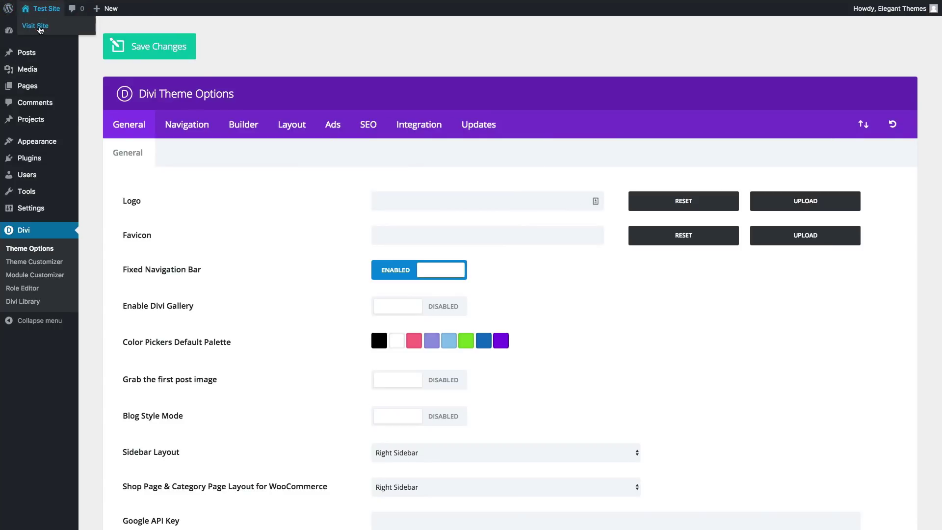
left_click(35, 26)
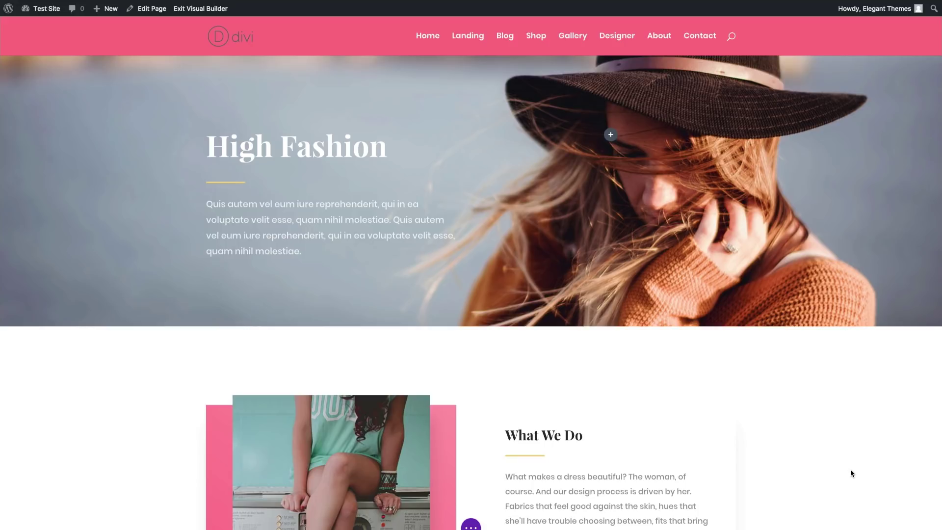
Examine how the pink header matches the hero, What We Do and Summer Line sections while moving through the page.
scroll(799, 384, "down", 4)
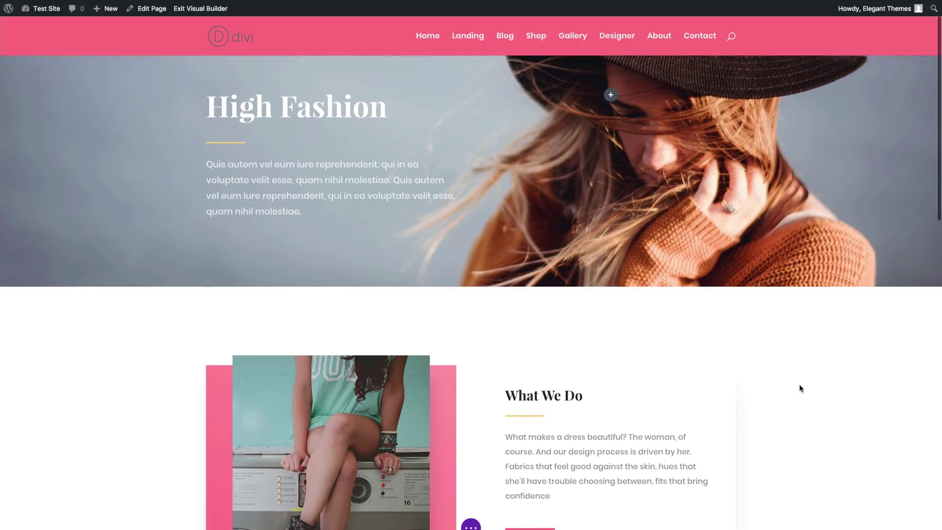
scroll(800, 390, "down", 1)
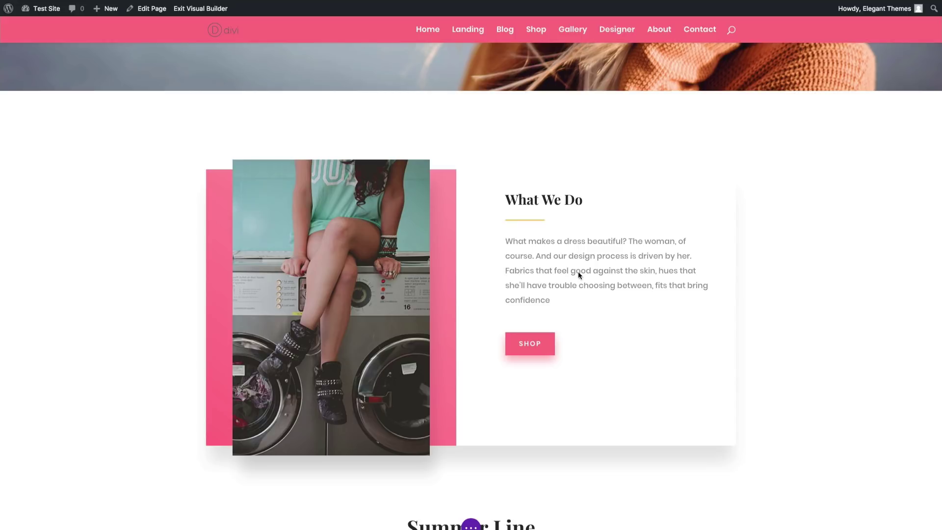
scroll(578, 253, "down", 12)
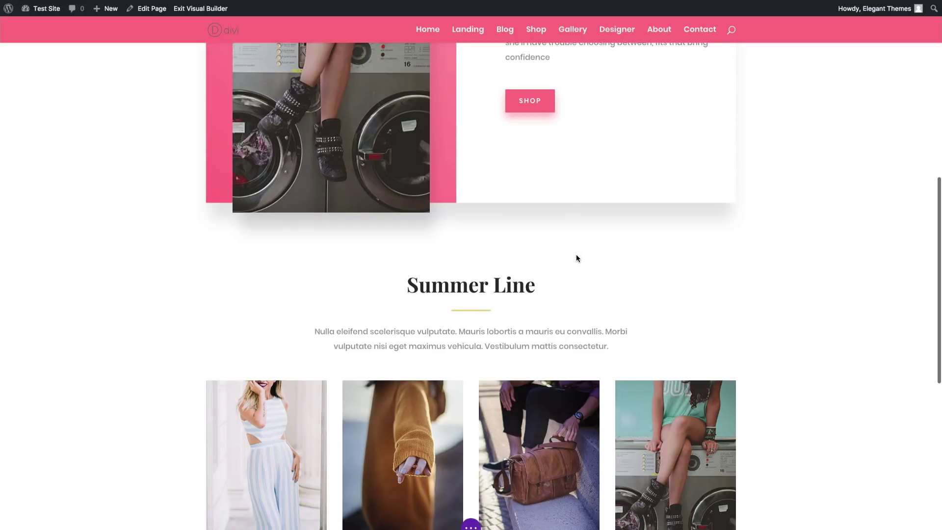
scroll(576, 262, "up", 20)
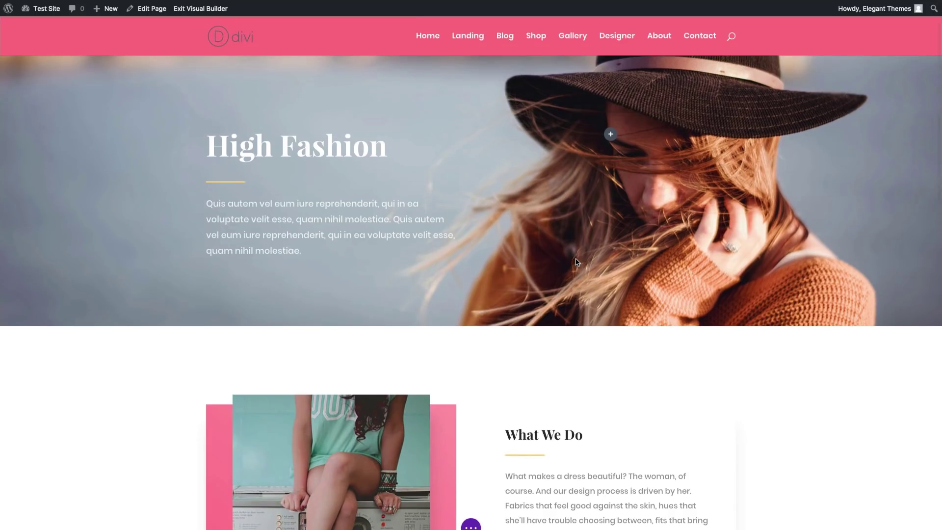
scroll(640, 353, "down", 3)
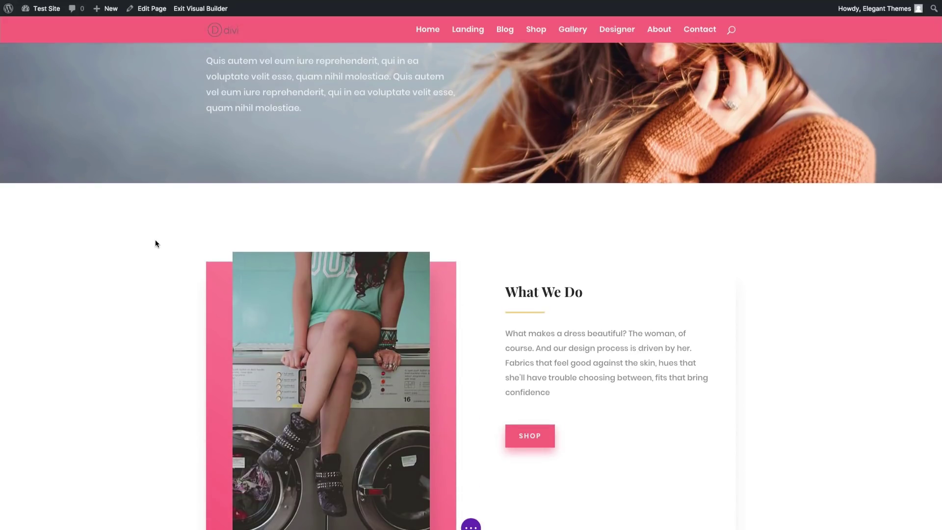
scroll(570, 324, "down", 1)
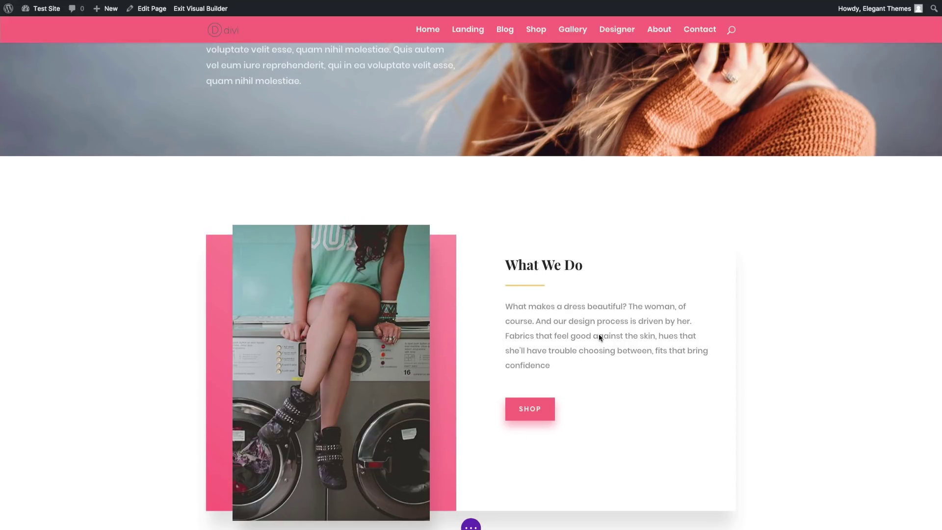
scroll(592, 350, "down", 2)
scroll(589, 351, "up", 5)
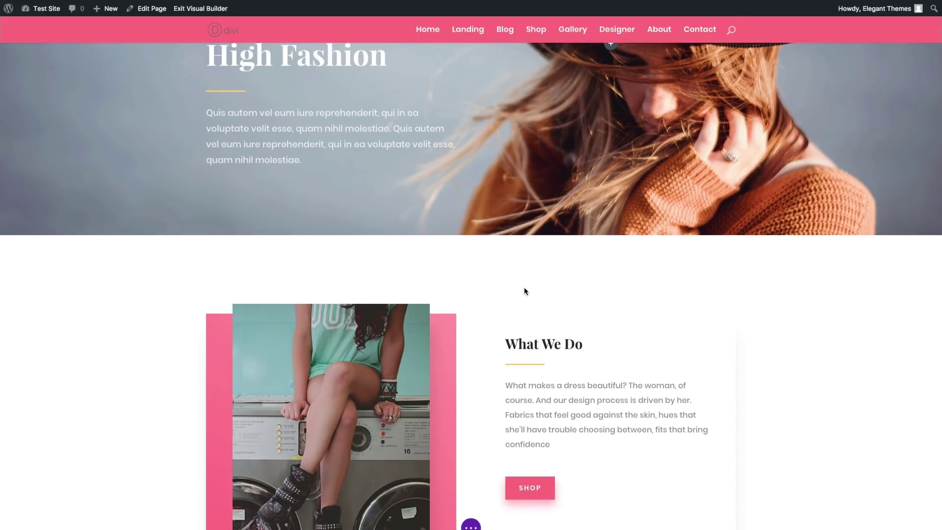
scroll(524, 288, "down", 4)
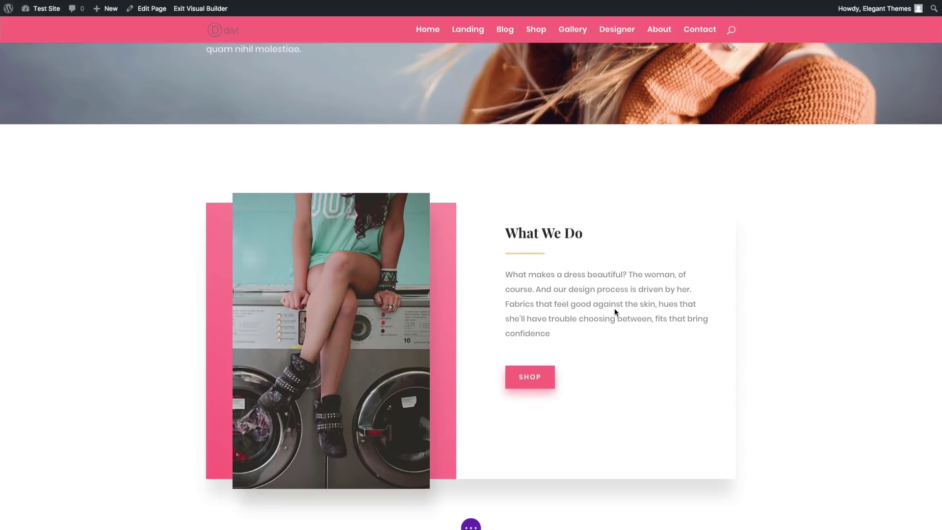
scroll(614, 310, "up", 7)
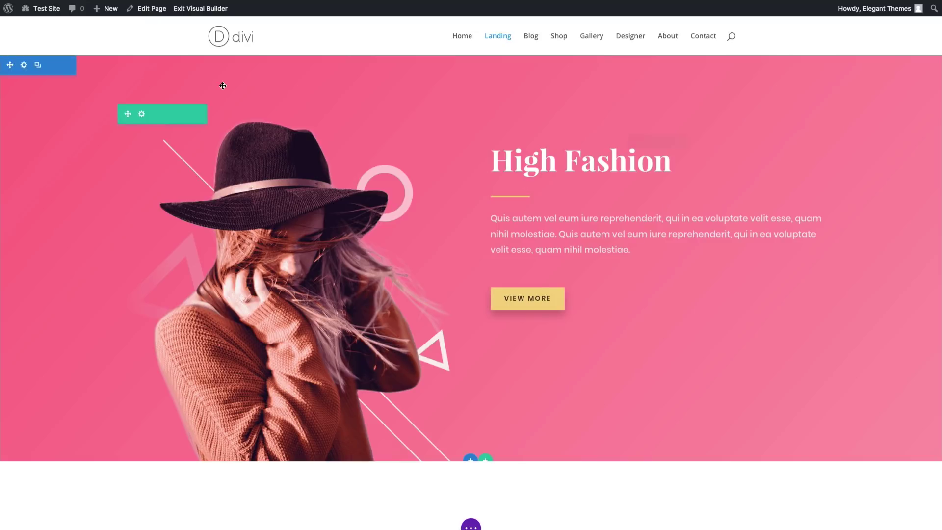
Open the theme customizer on the Landing page and review its hero, About Us and Collections sections.
mouse_move(45, 9)
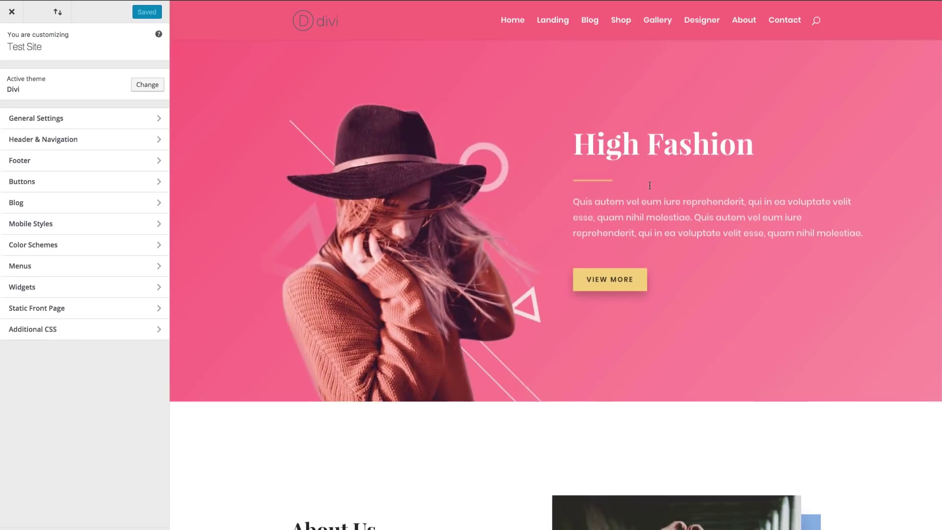
scroll(650, 186, "down", 3)
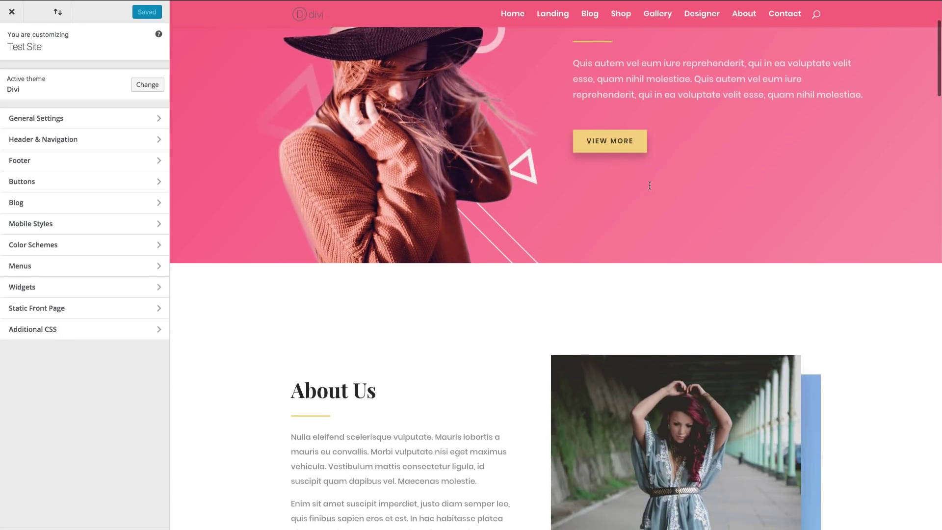
scroll(650, 185, "down", 9)
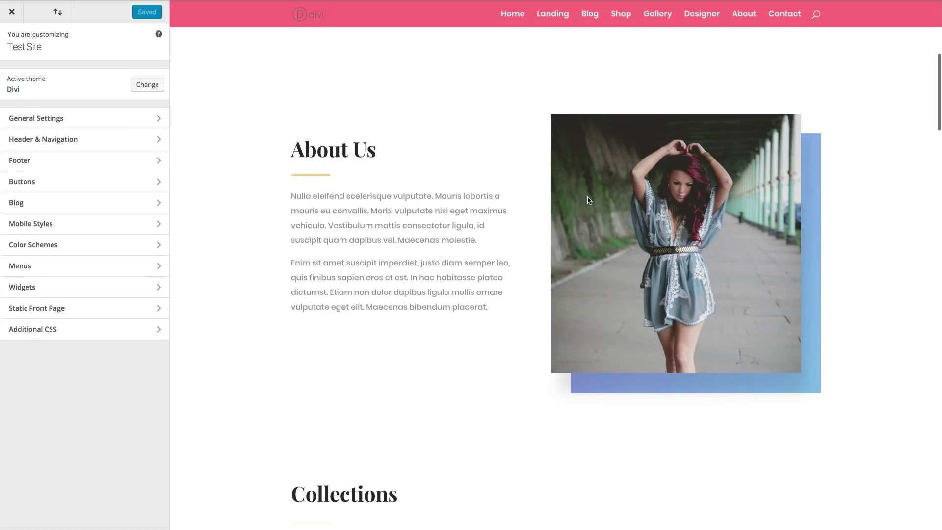
scroll(475, 178, "up", 3)
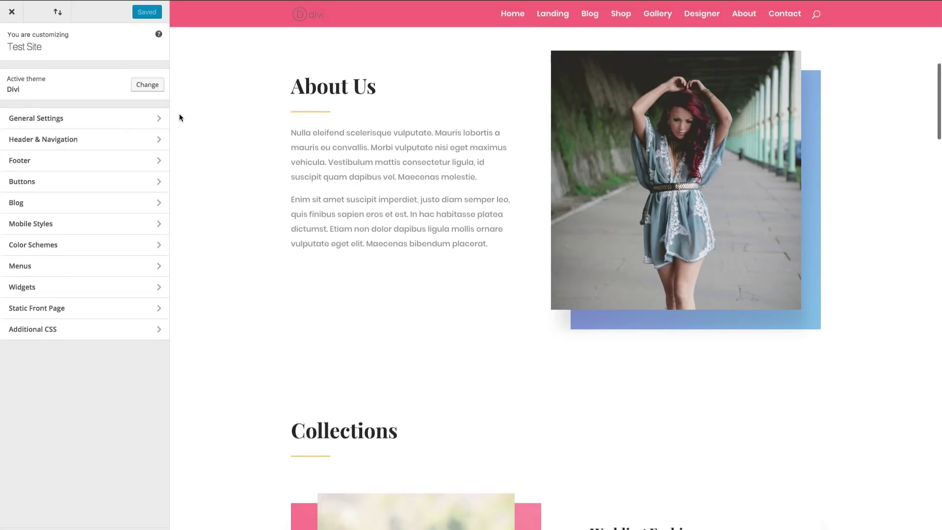
Set the header text size to 35 in the general typography settings.
left_click(79, 145)
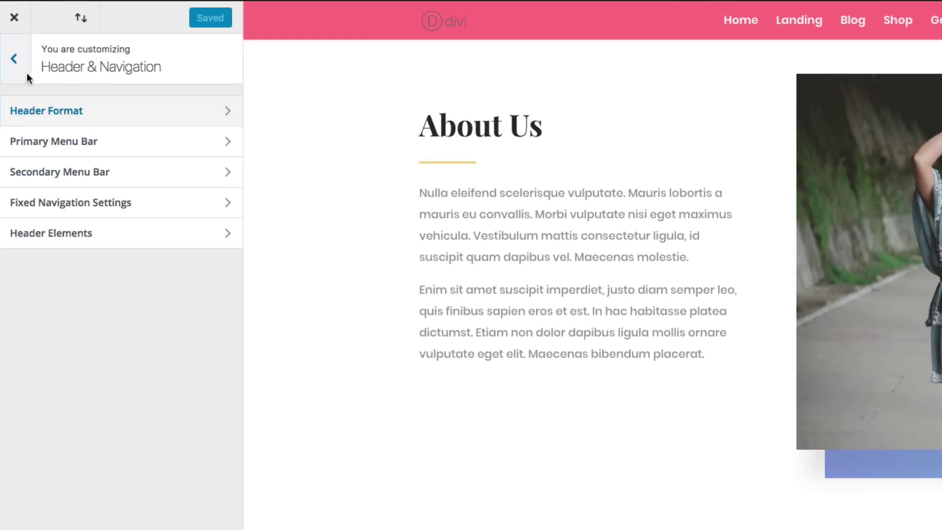
left_click(10, 44)
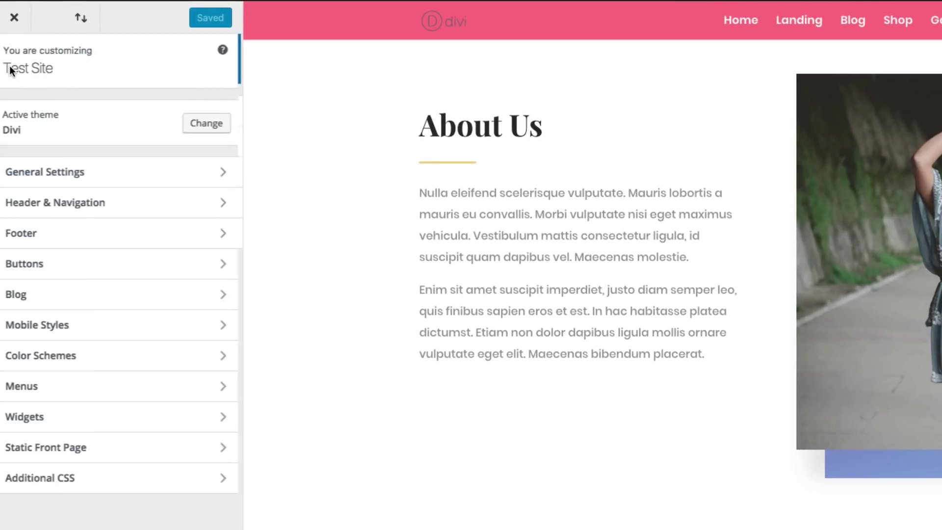
left_click(51, 179)
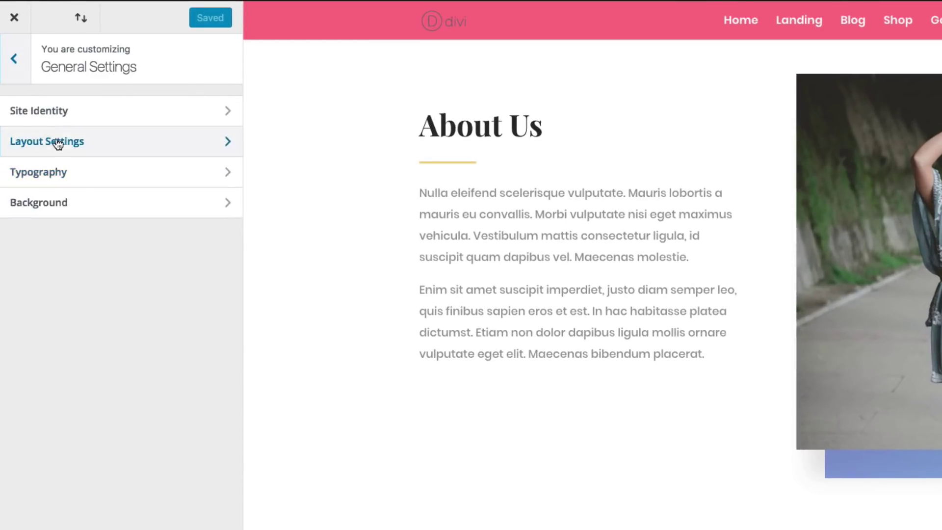
left_click(56, 175)
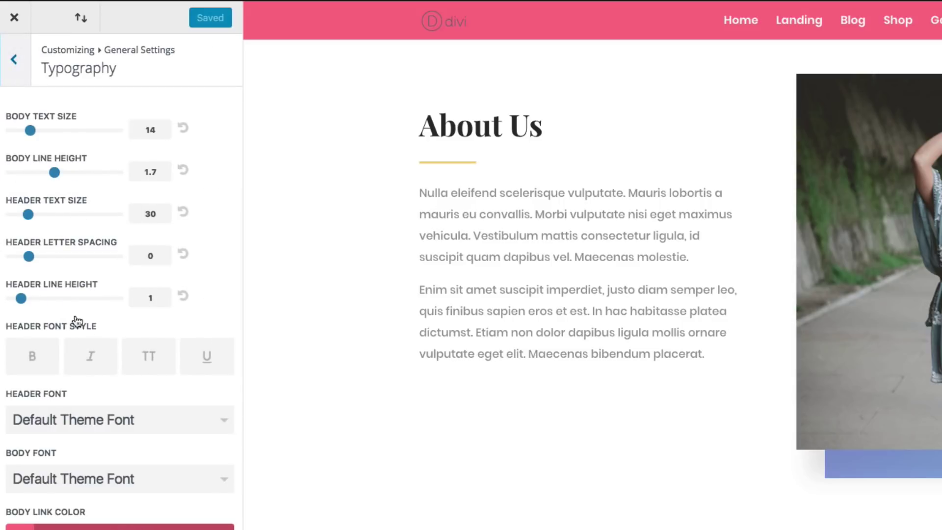
left_click_drag(28, 213, 49, 215)
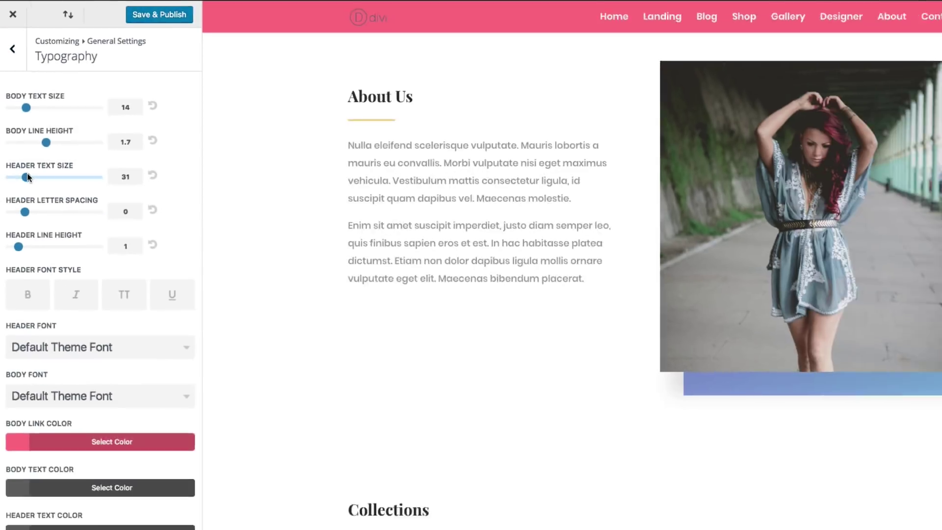
mouse_move(34, 149)
left_mouse_down()
mouse_move(45, 148)
mouse_move(29, 147)
left_mouse_up()
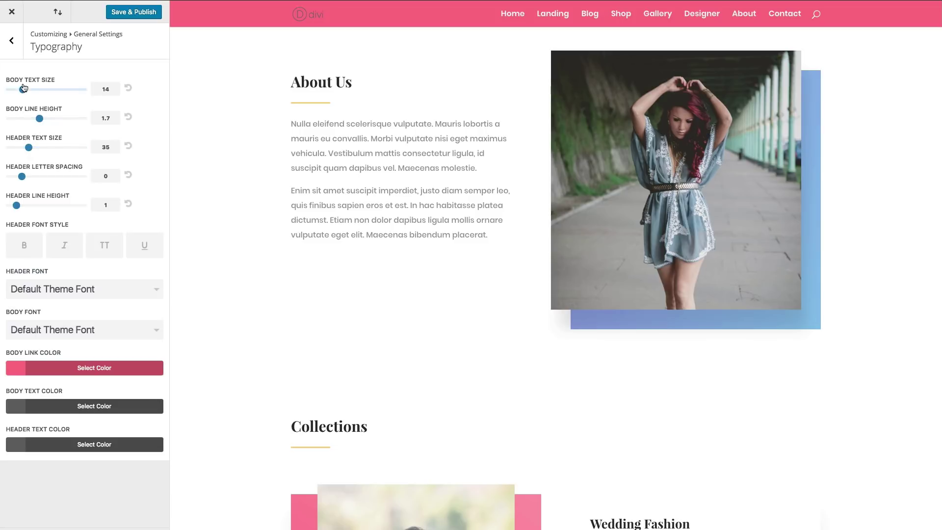
Set the body text size to 16 in the general typography settings and compare it against the hero and About Us text.
left_click_drag(40, 89, 29, 90)
scroll(296, 278, "up", 2)
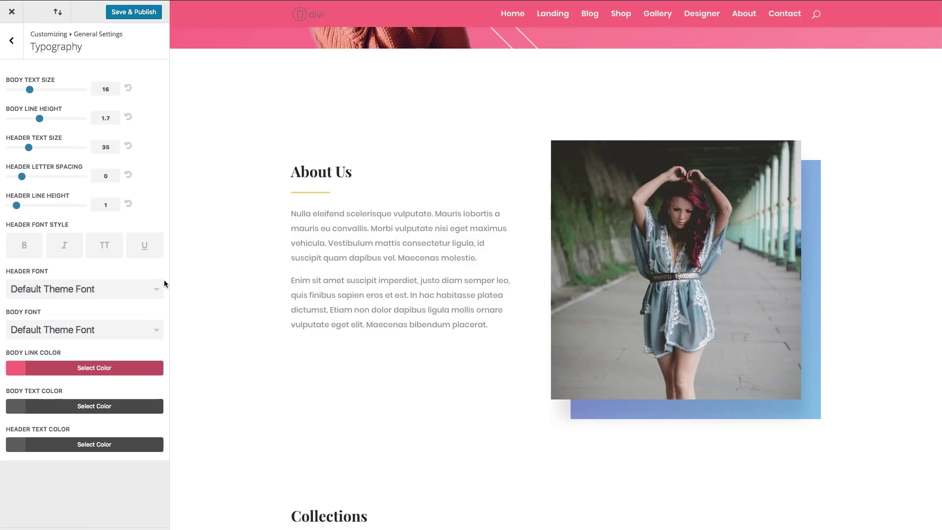
scroll(274, 248, "up", 7)
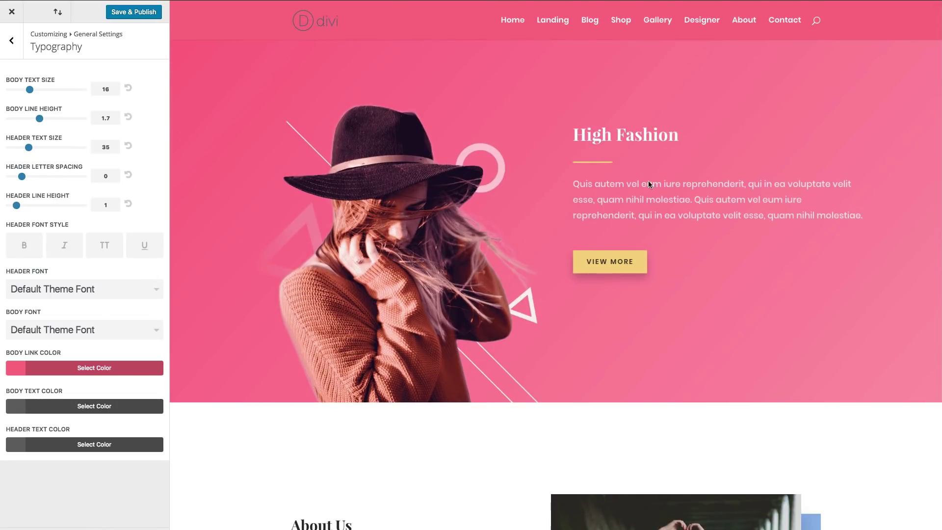
scroll(594, 289, "down", 8)
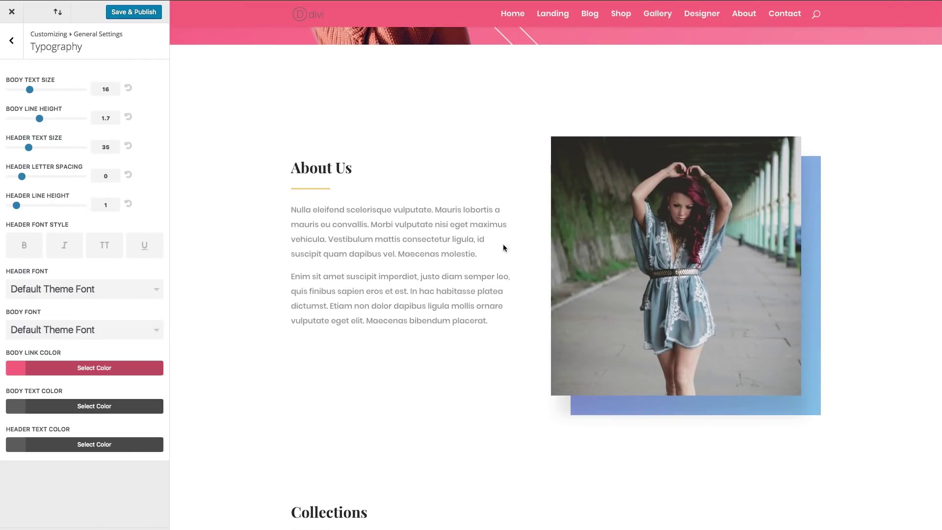
scroll(516, 321, "down", 6)
scroll(515, 321, "up", 14)
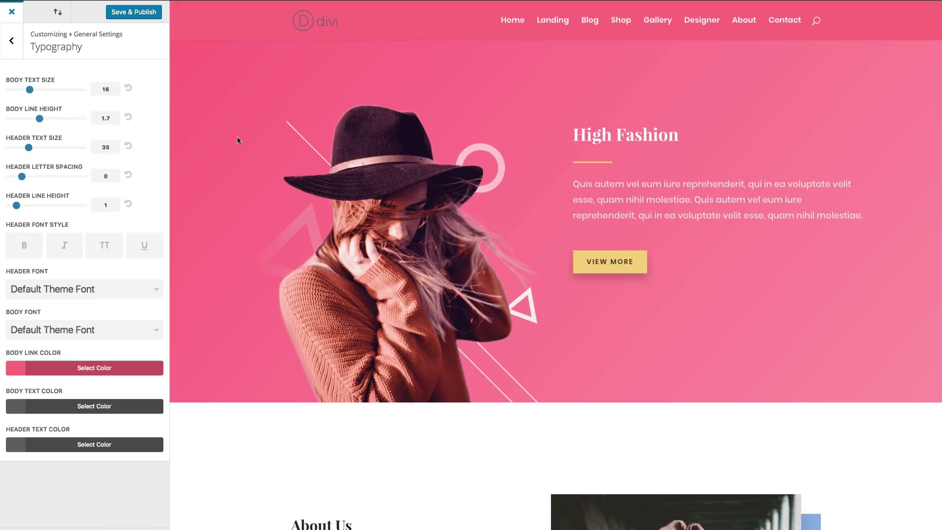
Leave the customizer, open the Landing page in the Visual Builder, and review its hero and About Us sections.
left_click(12, 14)
left_click(559, 158)
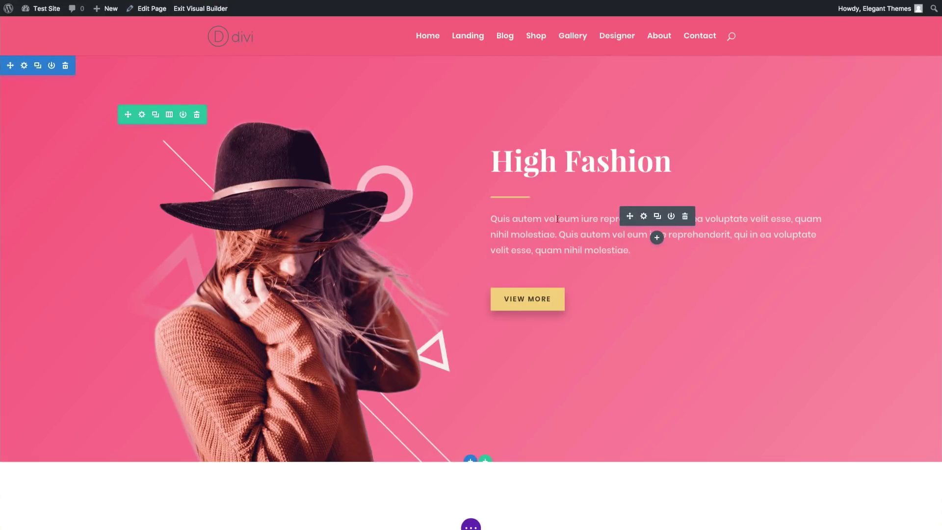
scroll(560, 214, "down", 1)
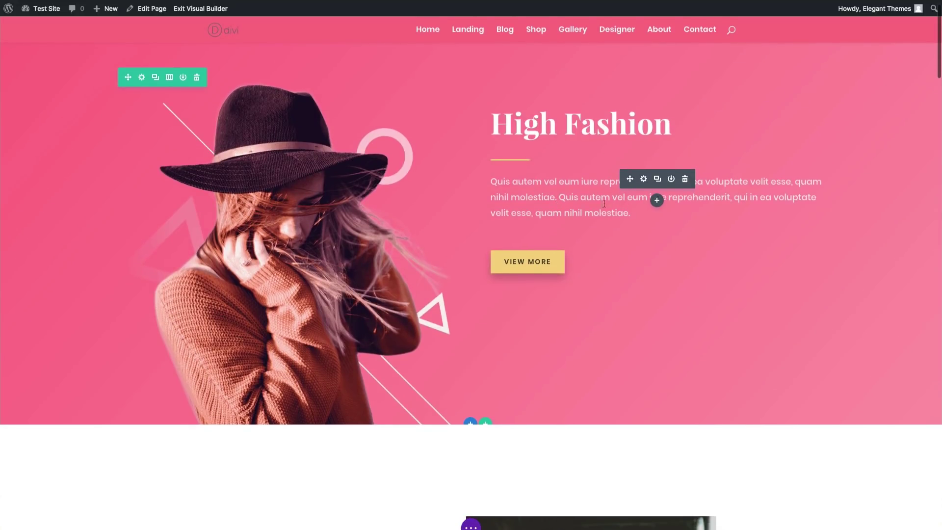
scroll(593, 231, "down", 8)
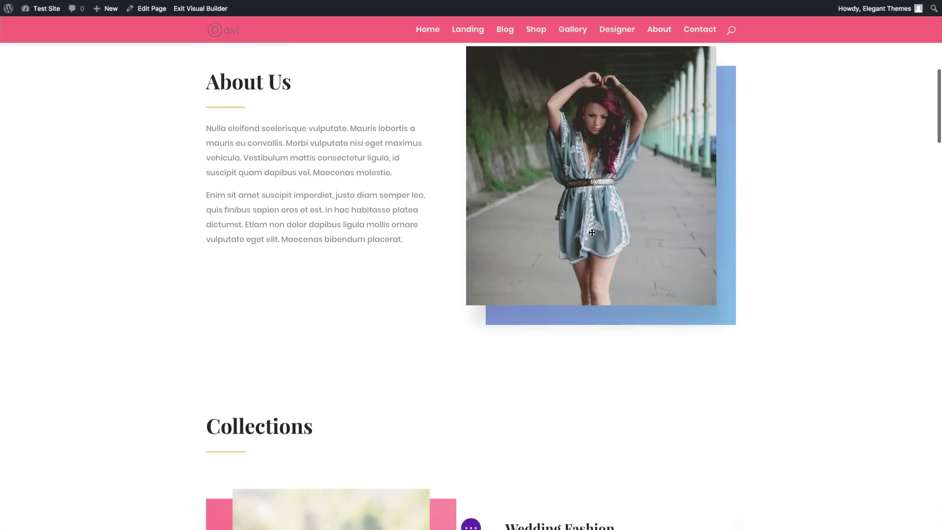
scroll(318, 184, "up", 8)
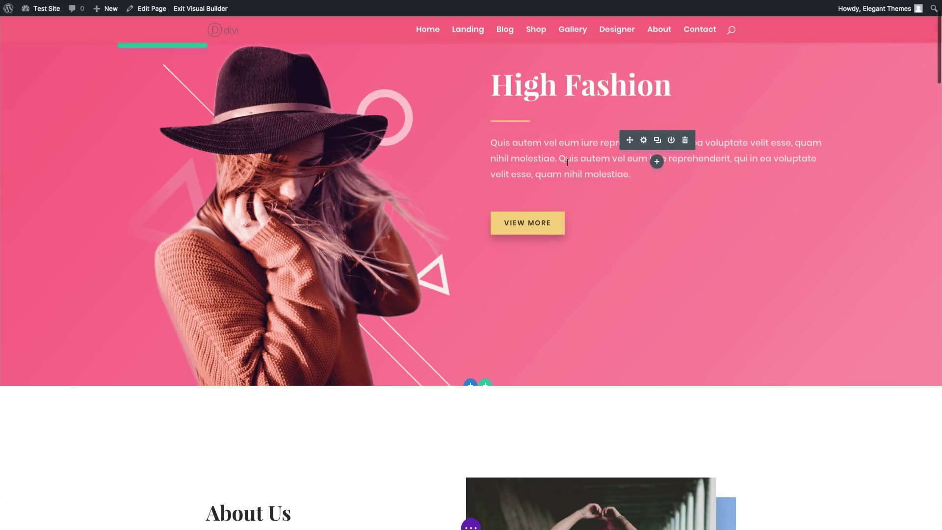
scroll(402, 295, "down", 4)
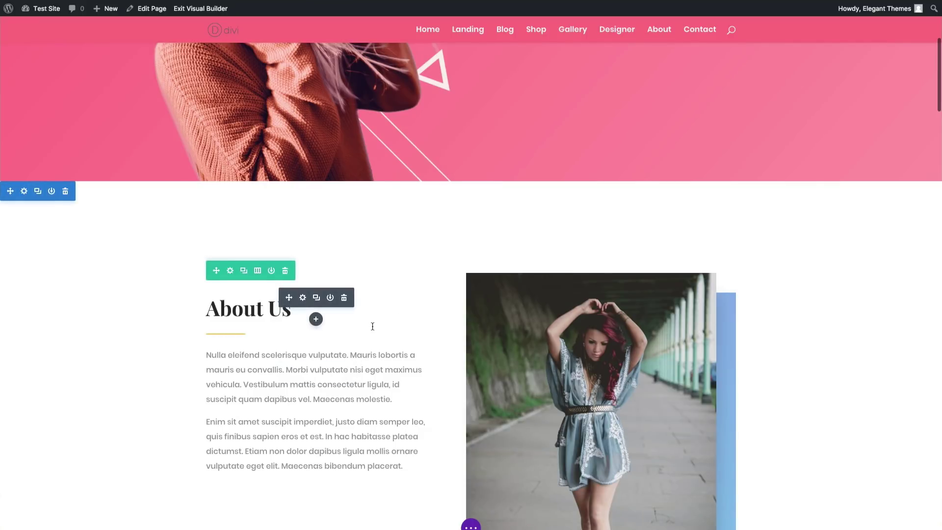
scroll(379, 328, "up", 1)
scroll(379, 329, "up", 4)
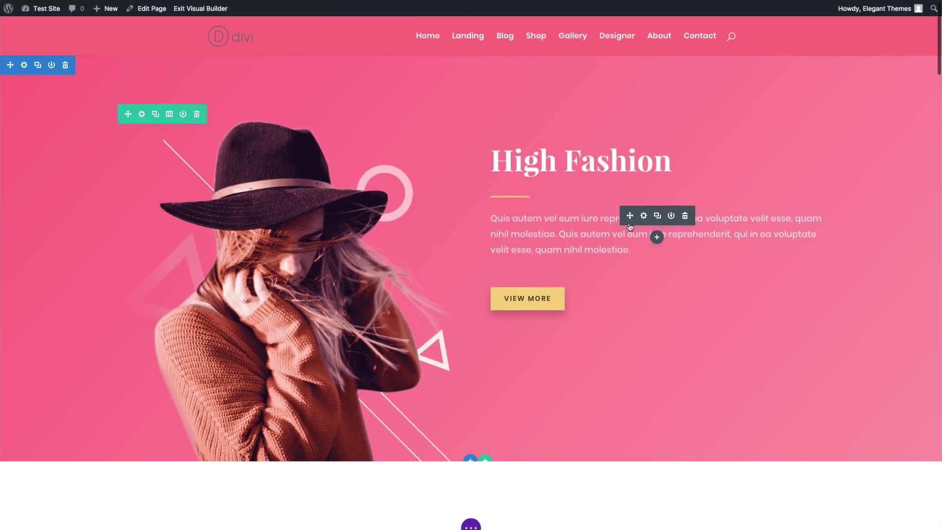
Open the settings of the hero's paragraph text module, dock them beside the page, and expand the text design options.
left_click(644, 216)
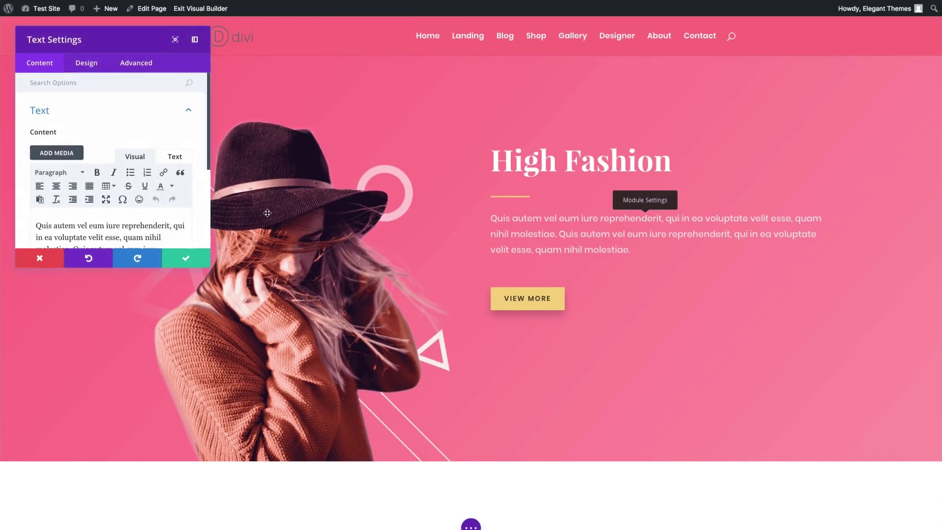
left_click(196, 39)
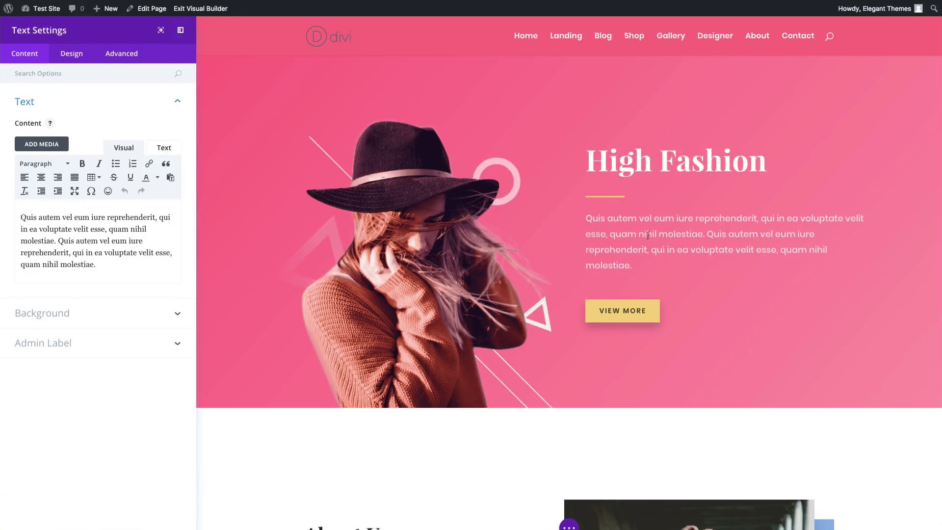
left_click(79, 56)
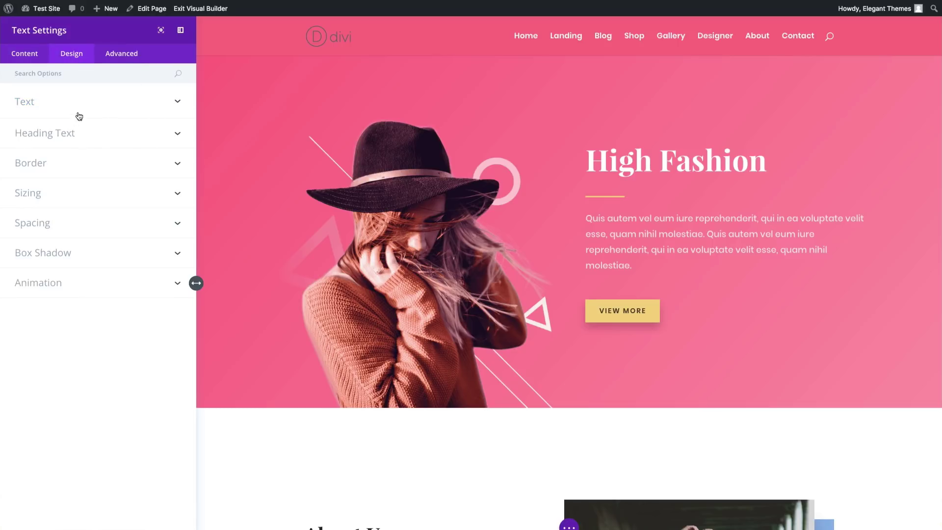
left_click(179, 103)
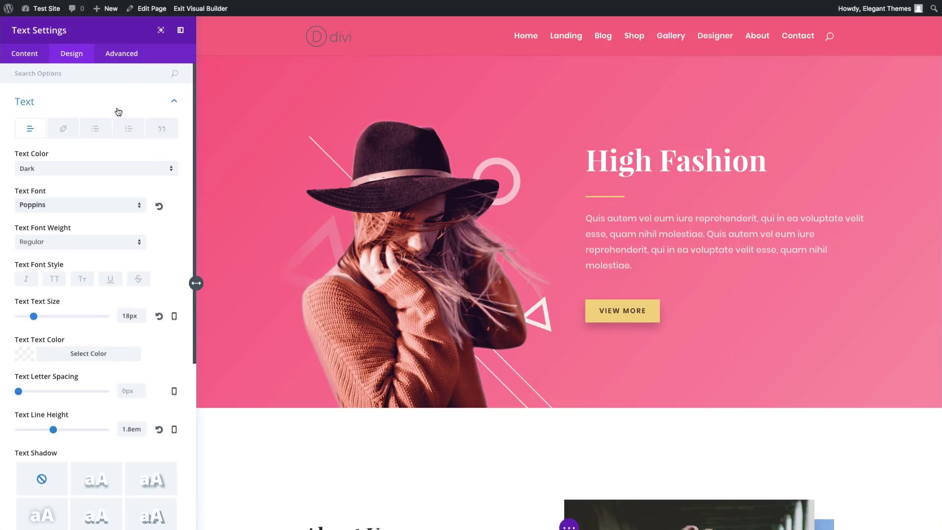
scroll(182, 202, "down", 1)
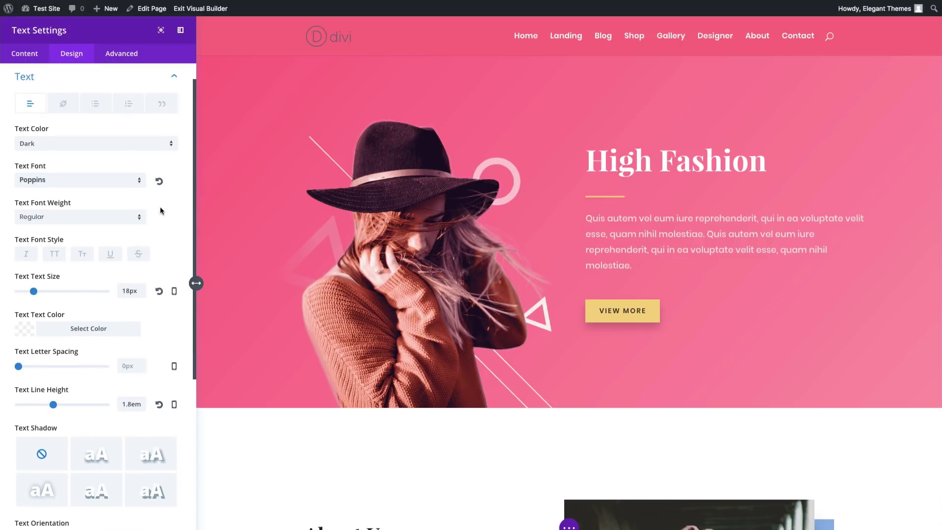
scroll(167, 210, "up", 1)
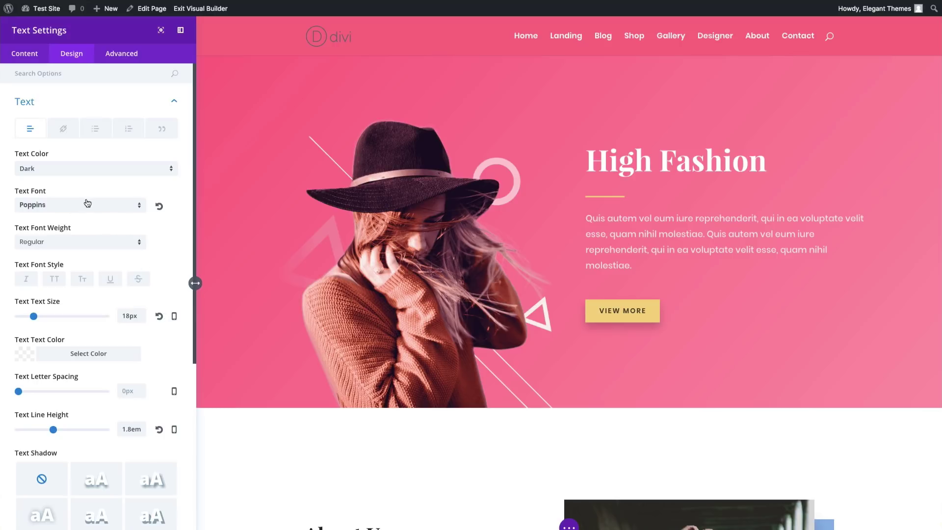
Reset the hero paragraph's text font, text size and line height to their defaults.
left_click(161, 207)
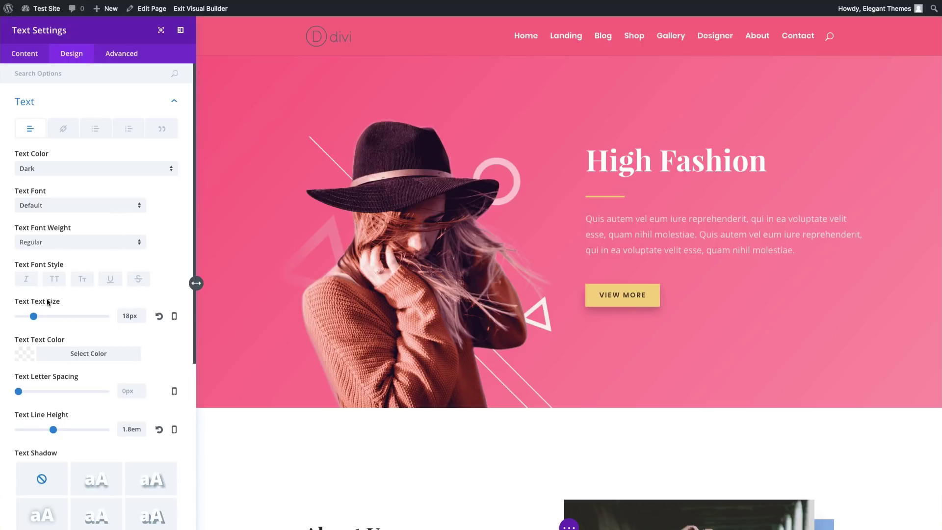
left_click(160, 317)
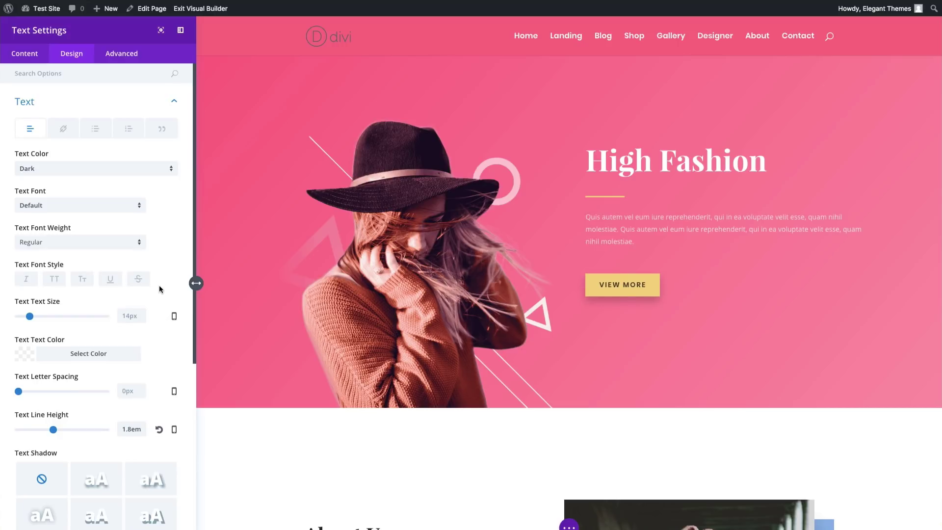
scroll(160, 288, "down", 1)
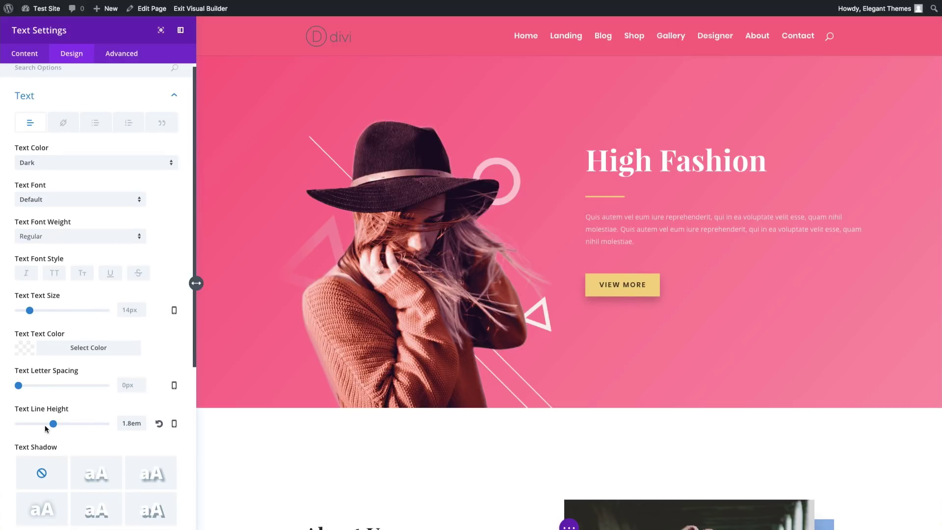
left_click(159, 424)
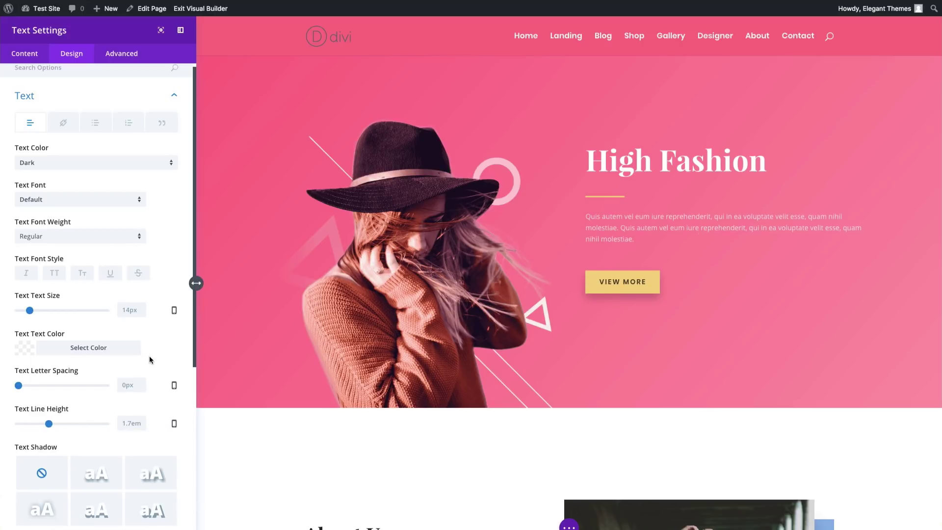
scroll(150, 356, "up", 1)
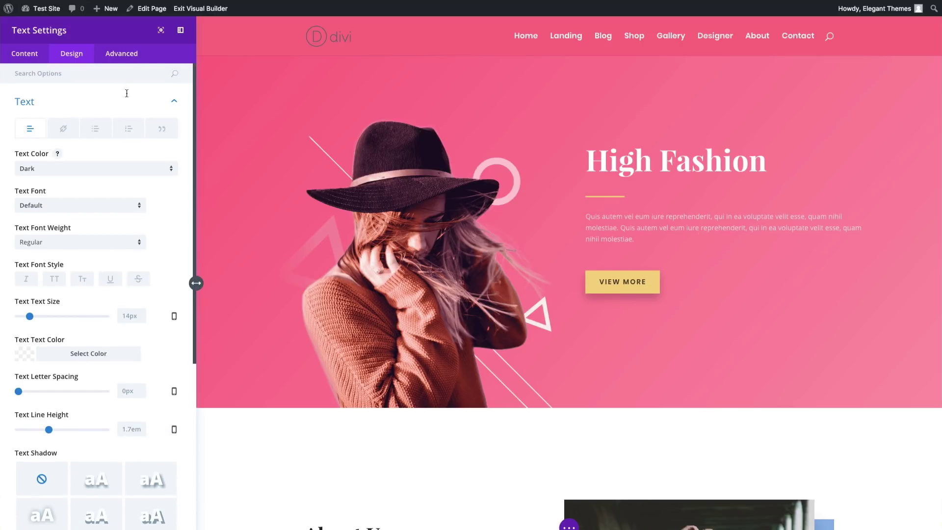
scroll(151, 437, "down", 5)
scroll(157, 432, "up", 5)
Search the module's options for "Text" and look through the text, link, list and heading settings.
left_click(173, 105)
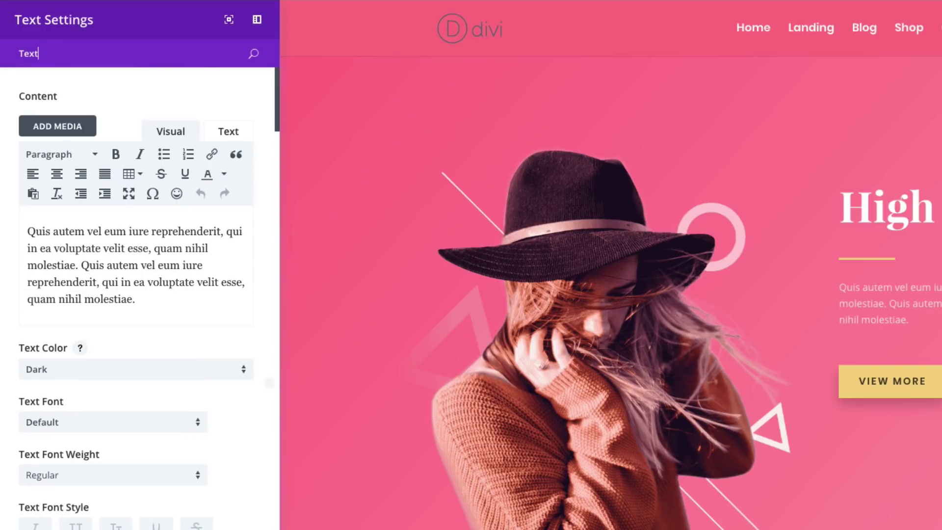
scroll(141, 383, "down", 10)
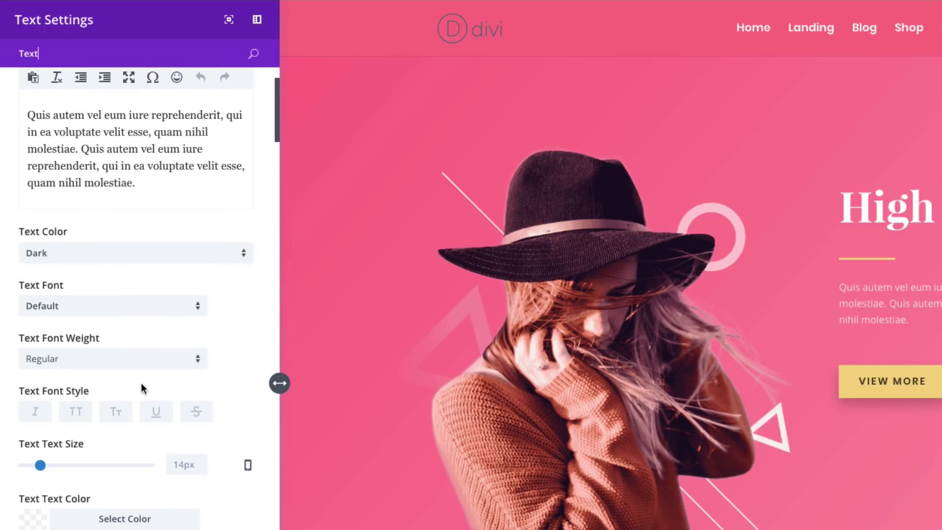
scroll(140, 422, "down", 5)
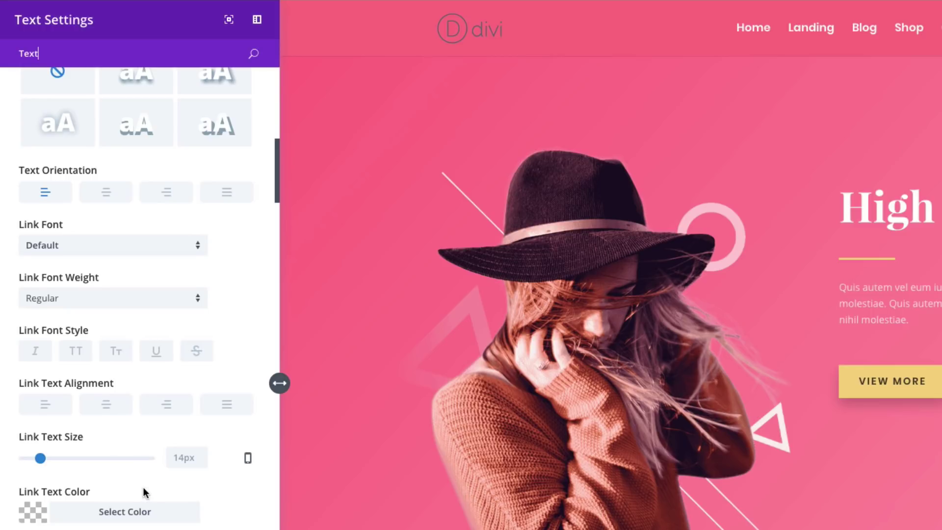
scroll(143, 481, "up", 10)
scroll(143, 474, "up", 5)
scroll(143, 474, "down", 15)
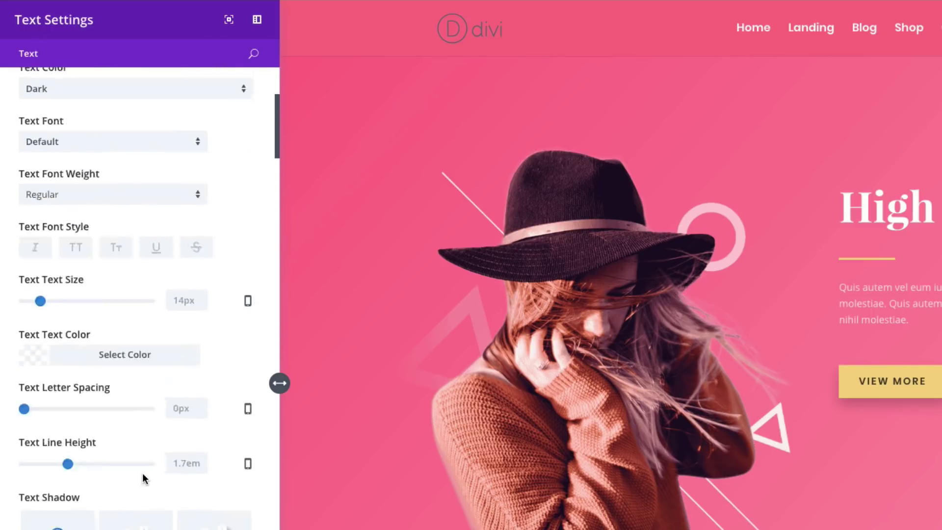
scroll(143, 474, "down", 15)
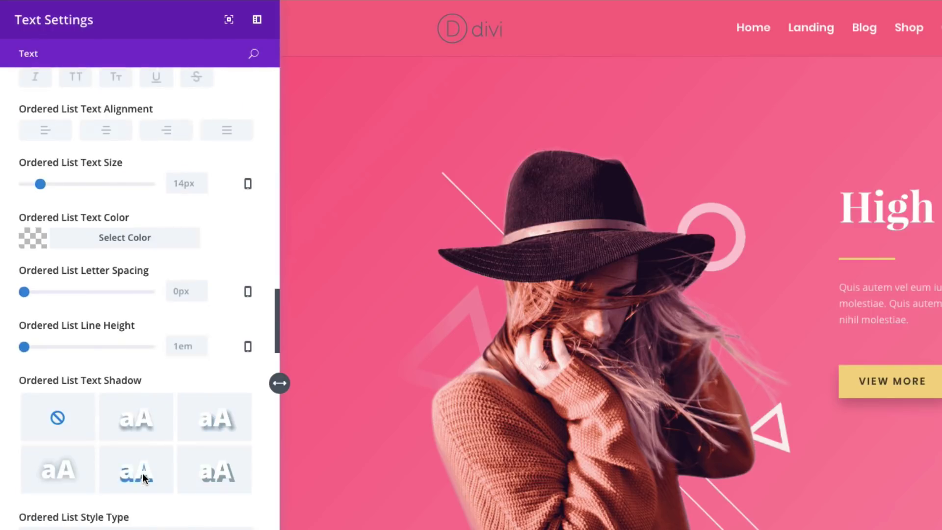
scroll(119, 334, "up", 12)
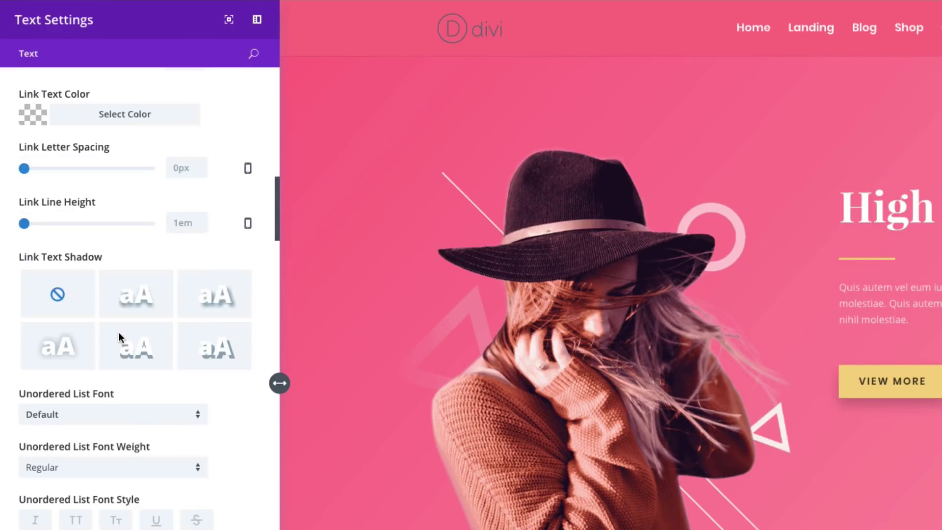
scroll(119, 333, "down", 10)
scroll(120, 336, "down", 15)
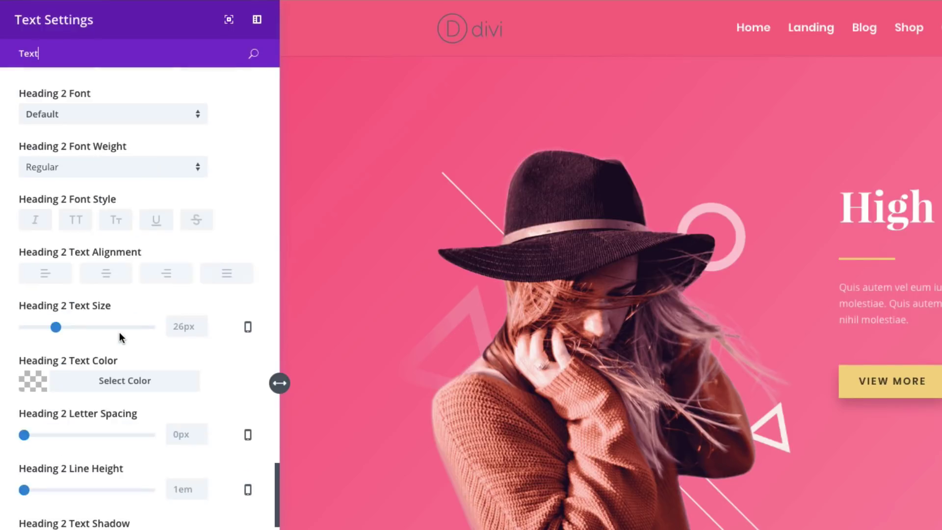
scroll(120, 334, "up", 12)
scroll(119, 333, "up", 20)
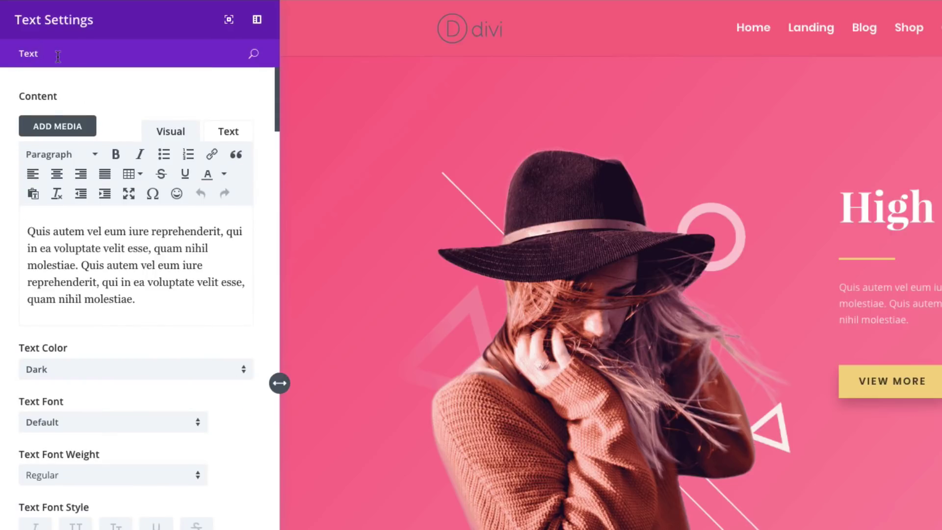
Search the module's options for "Button" instead, and clear the search.
key("BackSpace")
key("BackSpace")
key("BackSpace")
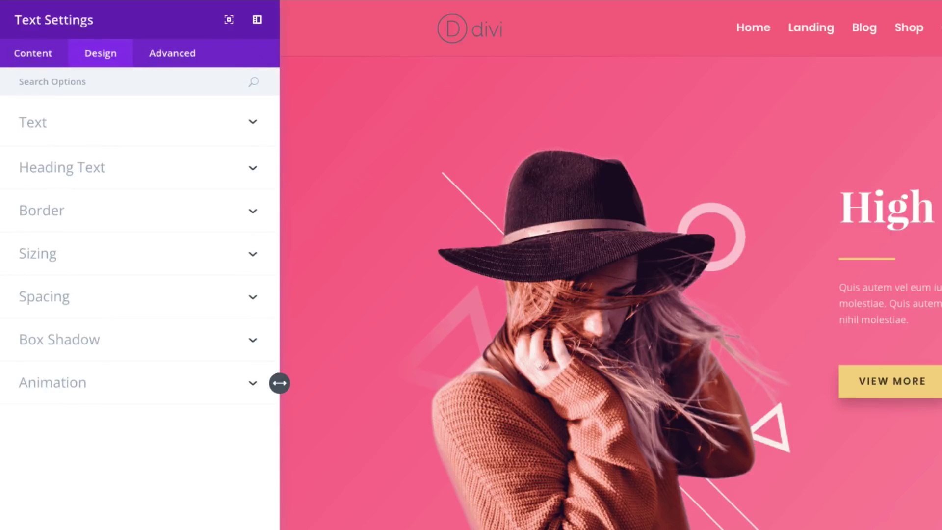
type("Button")
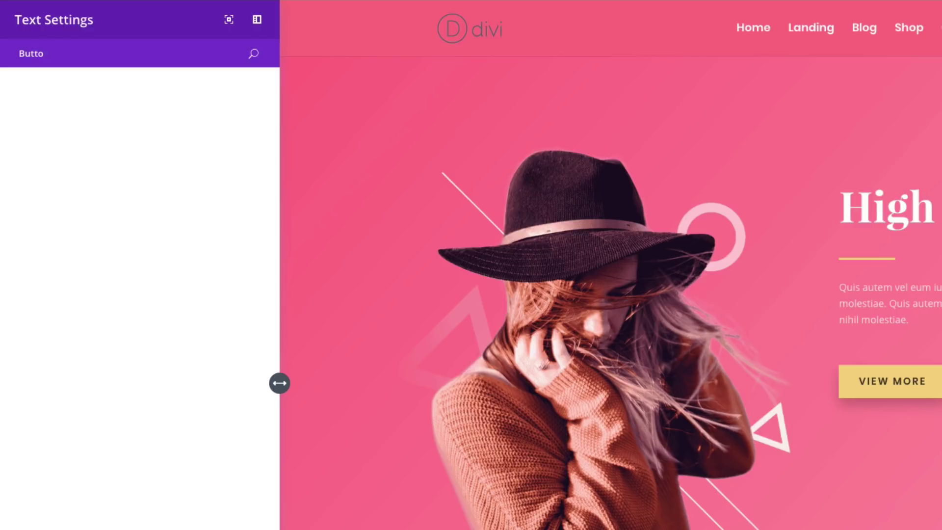
key("BackSpace")
key("BackSpace")
key("BackSpace")
key("BackSpace")
key("BackSpace")
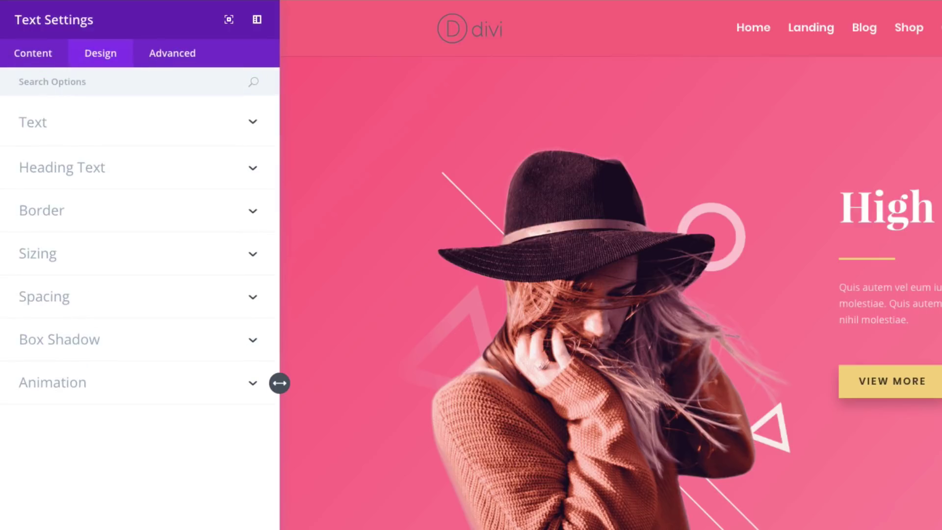
Search the module's options for "Shadow" and look through the text shadow settings.
type("Shadow")
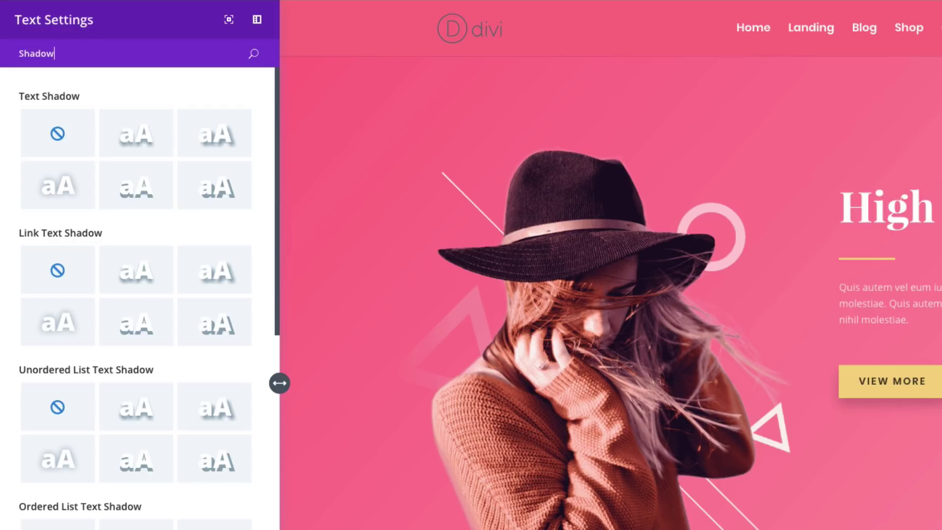
scroll(181, 347, "down", 15)
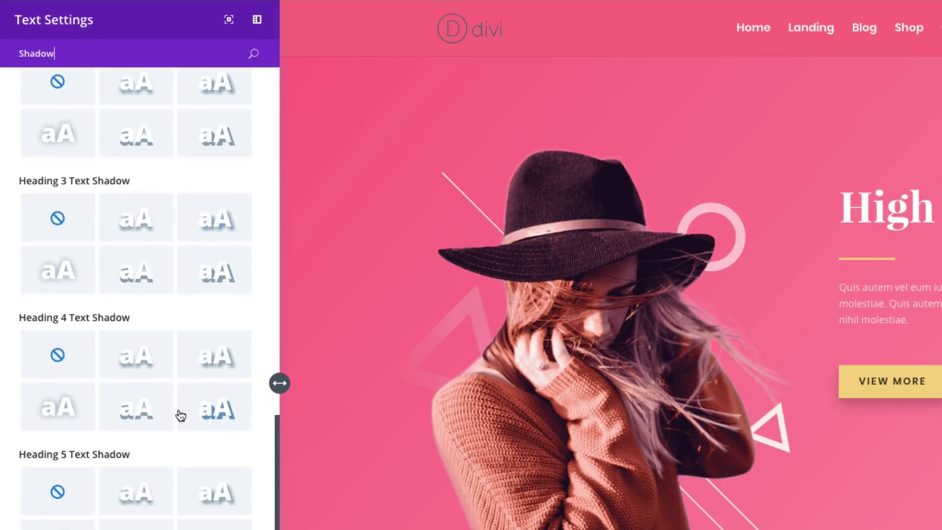
scroll(181, 416, "up", 15)
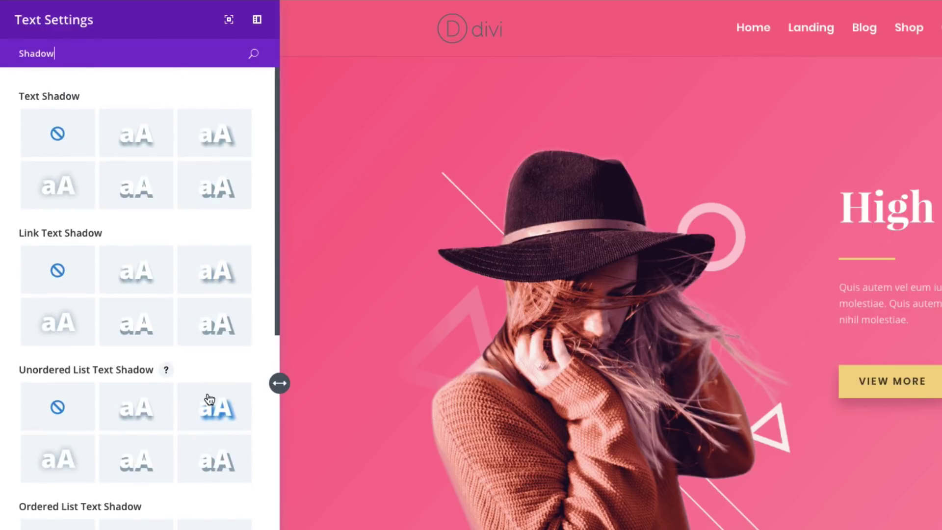
Look over the link and list text shadow settings, and clear the option search.
scroll(168, 305, "down", 3)
scroll(167, 305, "up", 3)
double_click(27, 53)
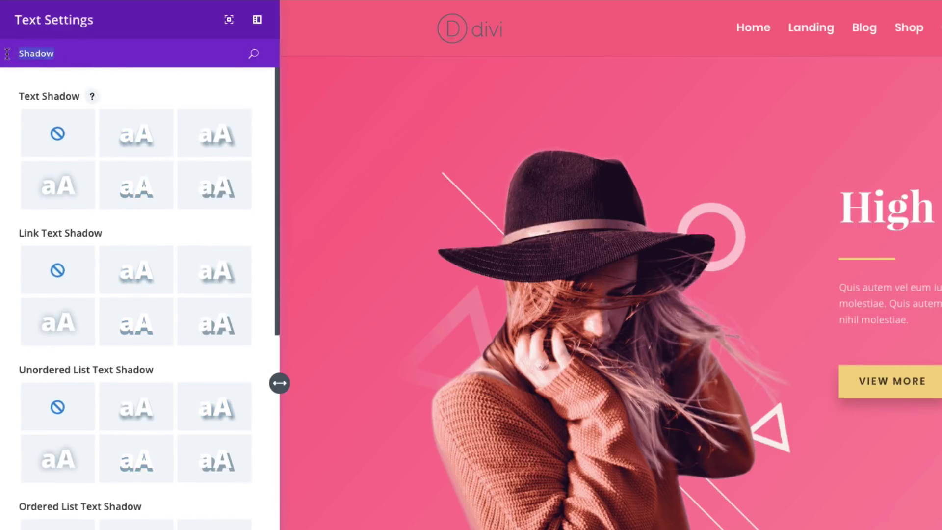
key("BackSpace")
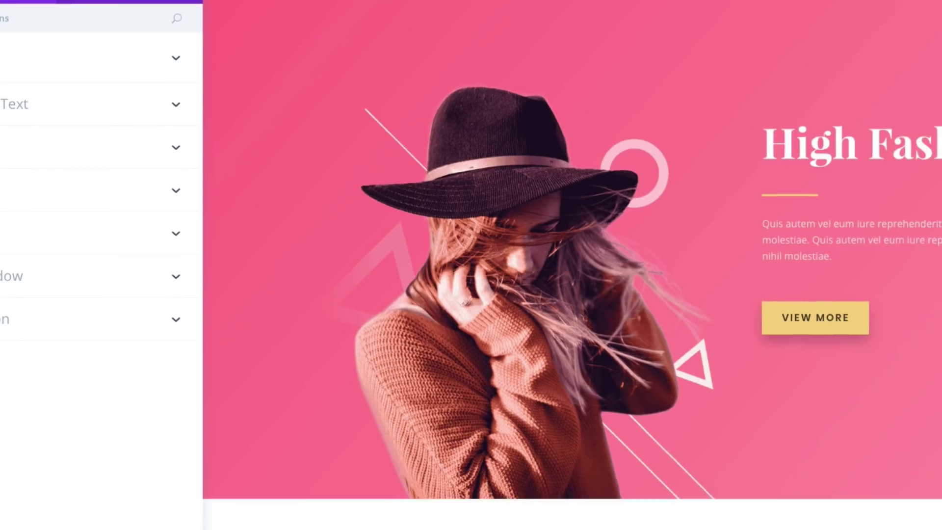
Turn Group Settings Into Closed Toggles off and back on in the builder settings, and close them.
left_click(526, 499)
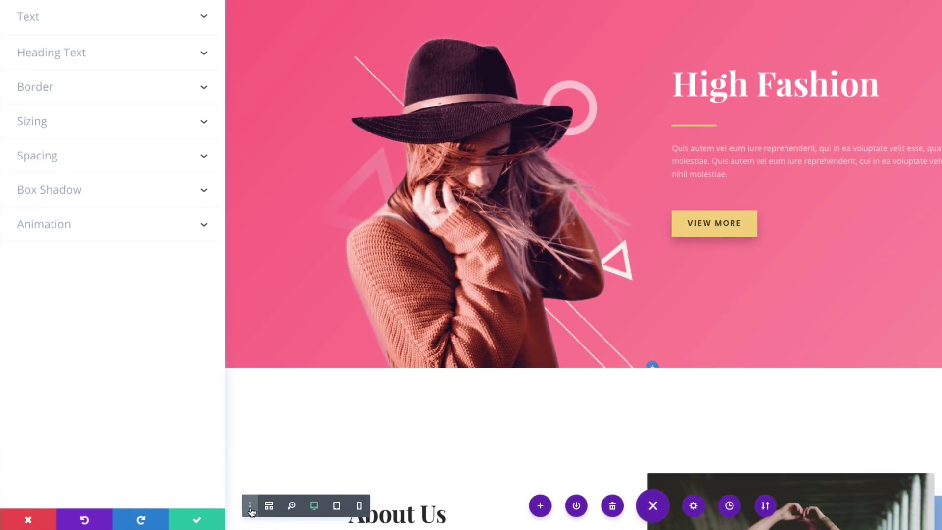
left_click(158, 502)
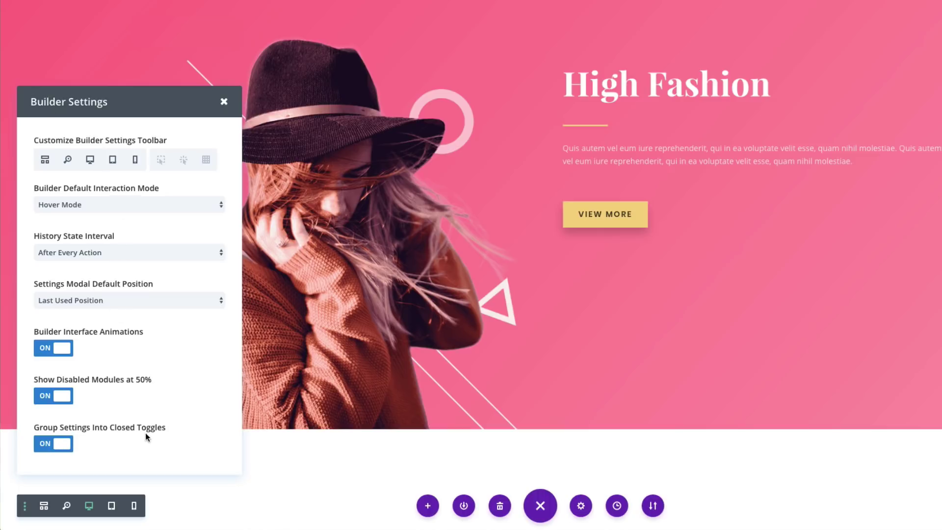
left_click(64, 444)
left_click(65, 445)
left_click(224, 104)
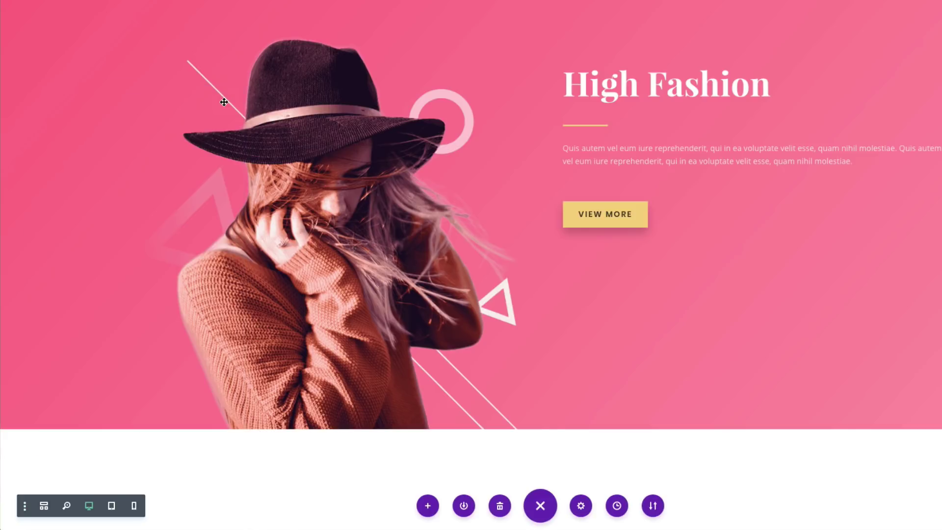
left_click(548, 514)
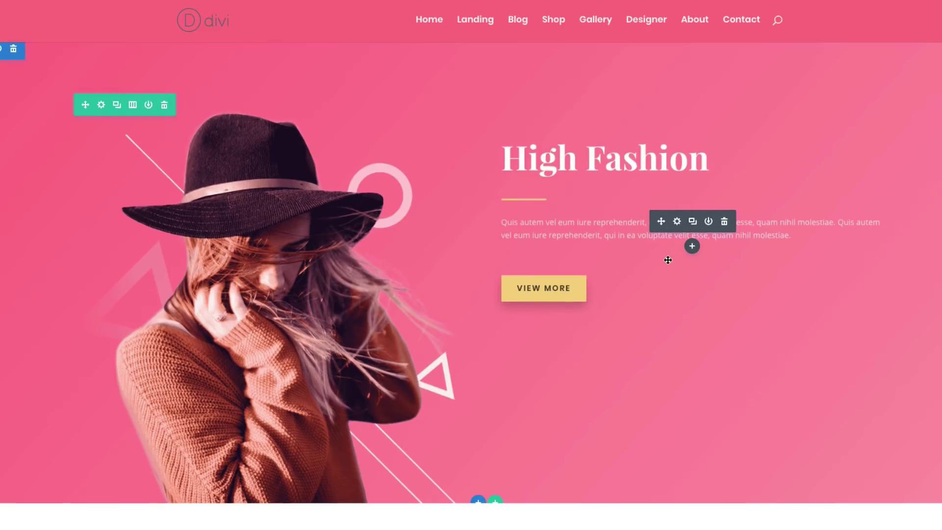
Copy the hero paragraph's style and paste it onto the About Us text module.
scroll(668, 260, "down", 7)
scroll(401, 373, "down", 10)
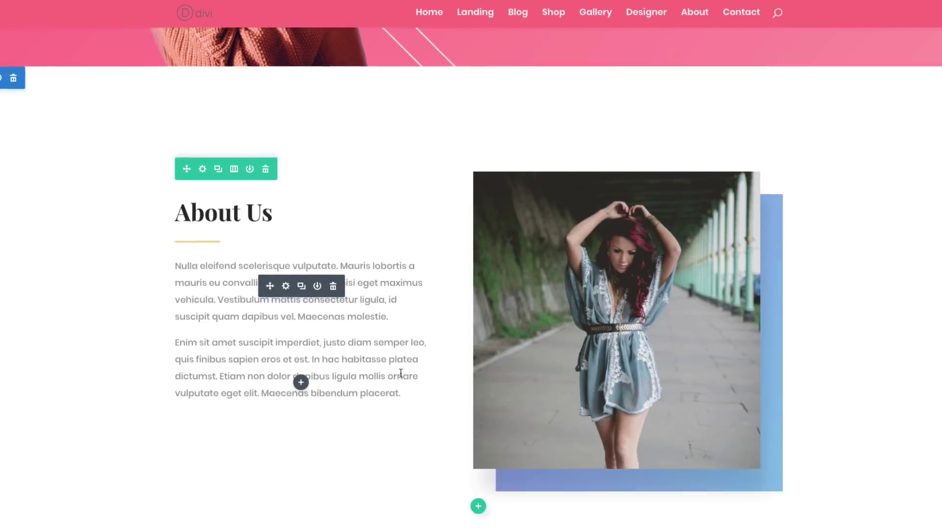
scroll(591, 333, "up", 12)
scroll(592, 334, "up", 5)
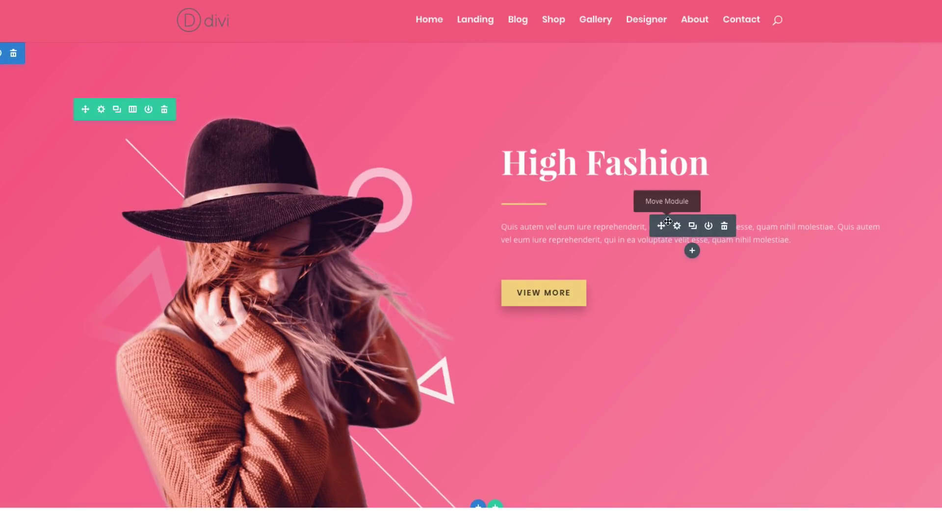
right_click(668, 222)
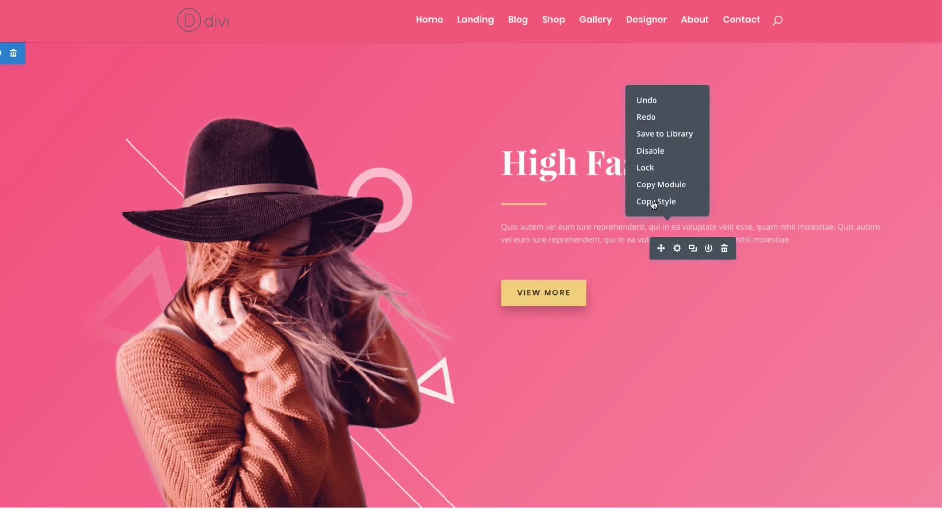
left_click(654, 202)
scroll(652, 204, "down", 9)
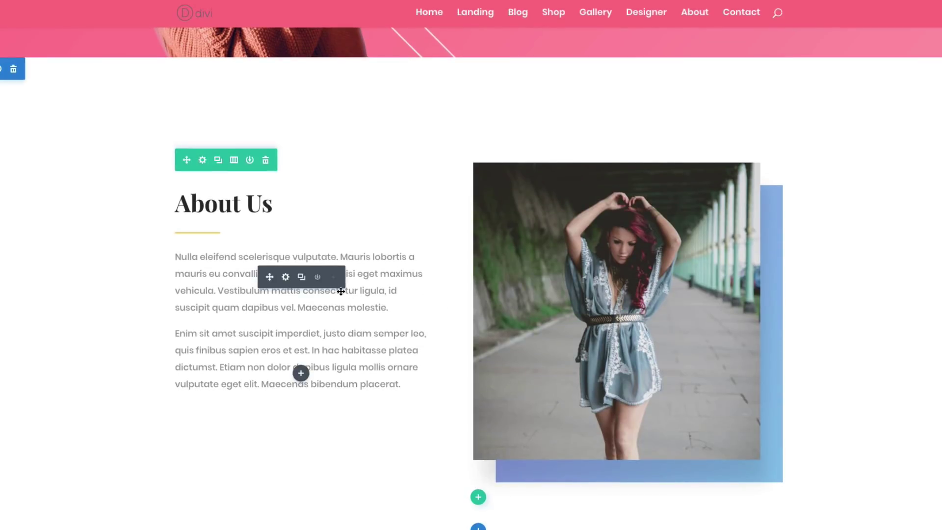
right_click(310, 287)
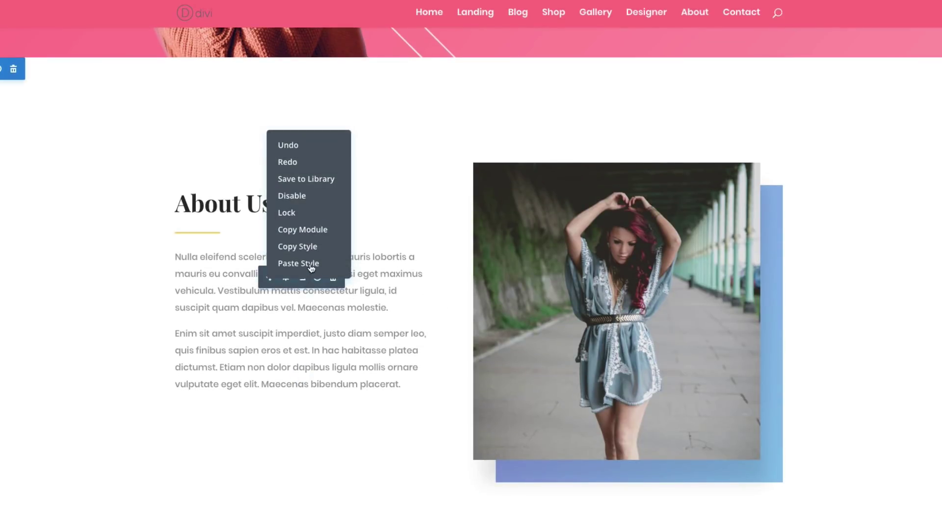
left_click(315, 267)
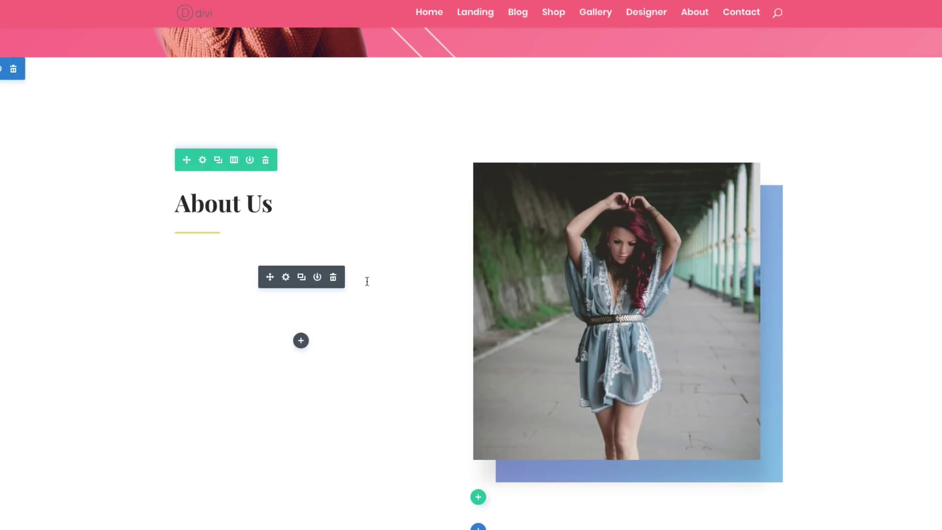
Set the About Us text module's text color to black at 0.8 opacity and save the module.
scroll(379, 285, "up", 1)
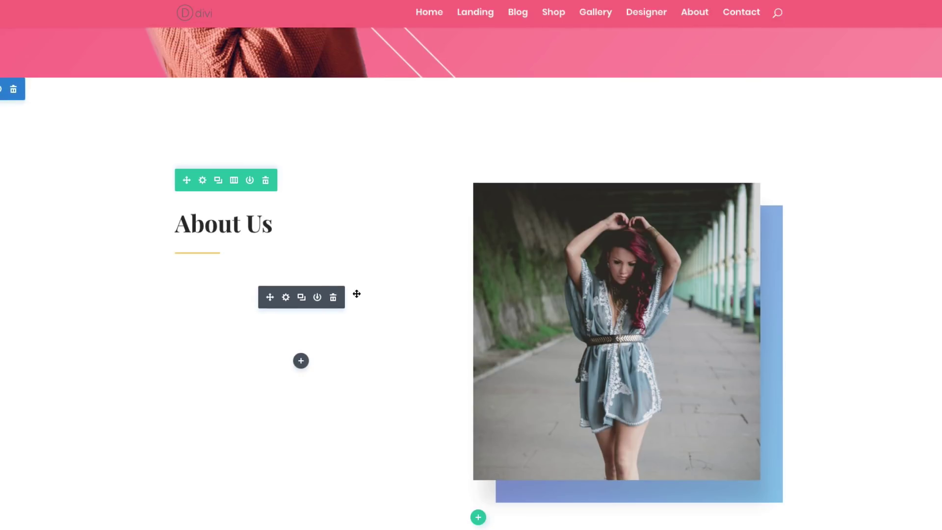
scroll(350, 276, "up", 5)
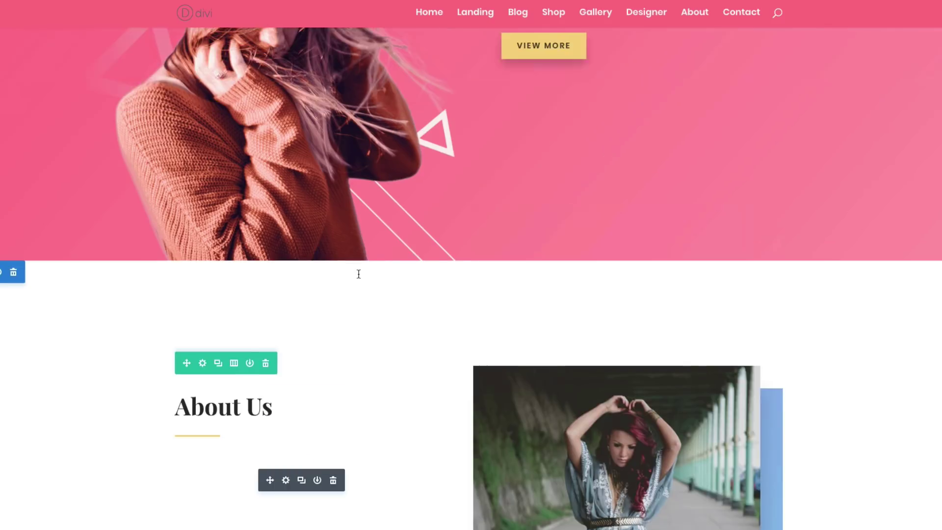
scroll(419, 293, "down", 3)
scroll(218, 410, "down", 4)
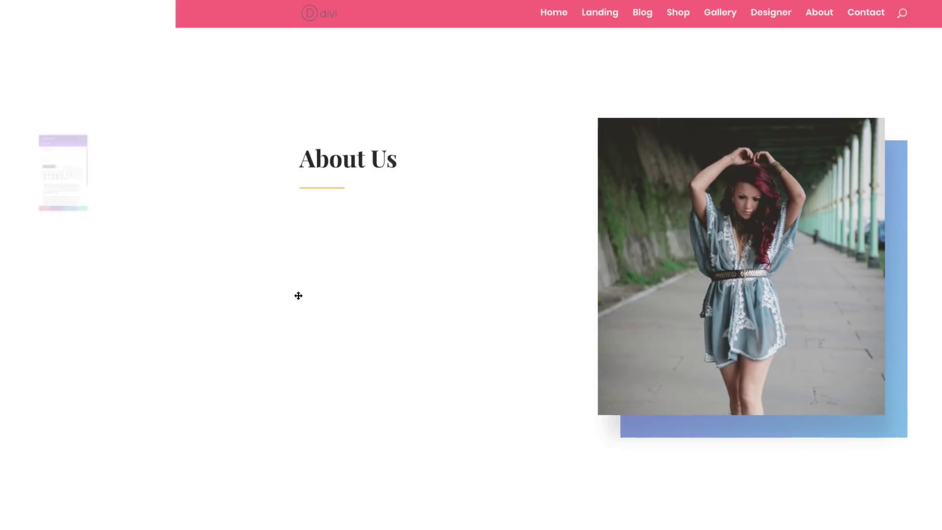
left_click(298, 296)
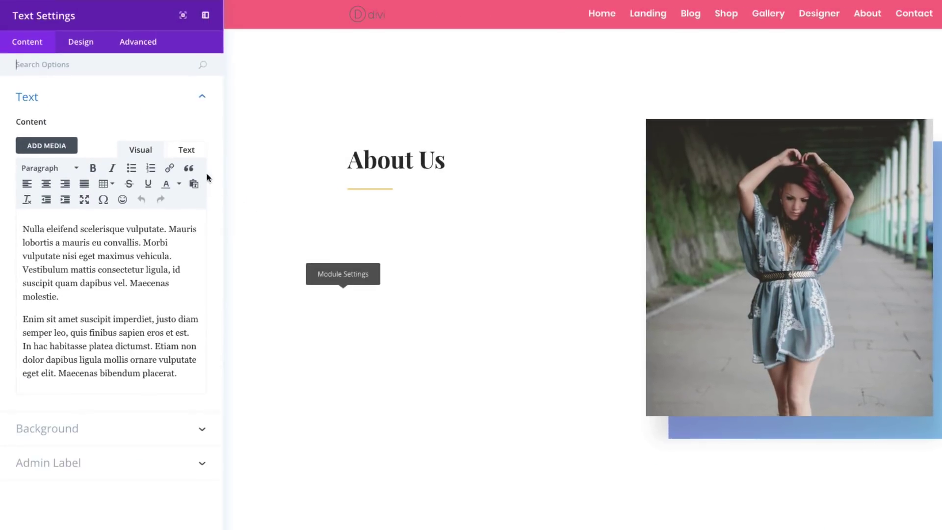
left_click(86, 42)
left_click(80, 103)
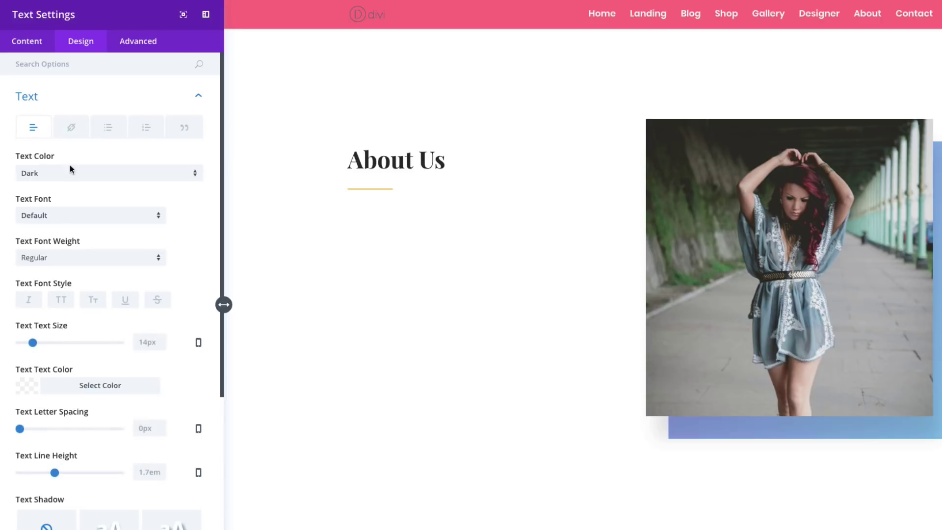
scroll(84, 280, "down", 2)
left_click(79, 295)
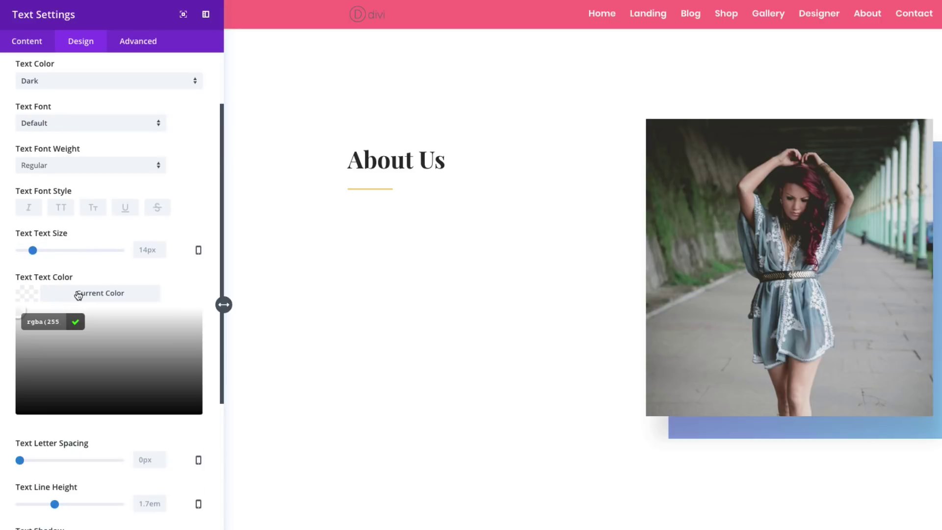
left_click(30, 417)
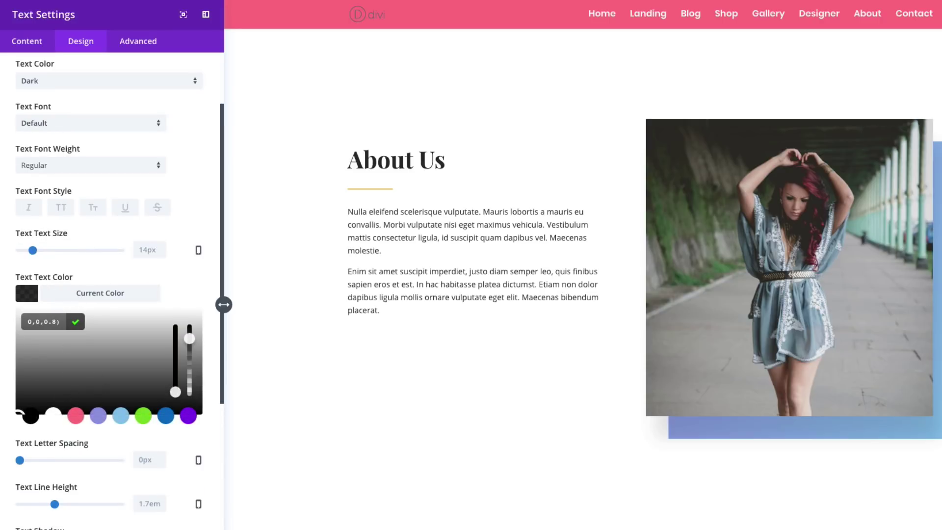
key("Return")
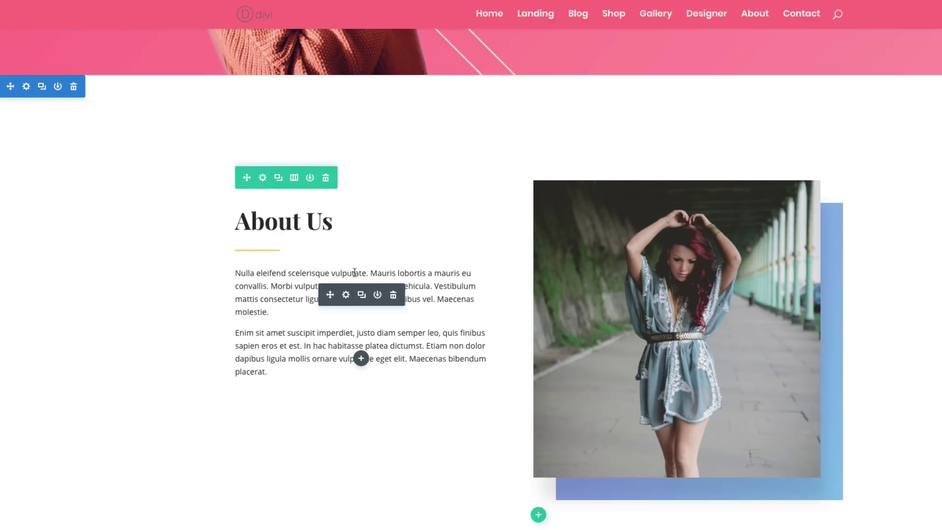
Copy the About Us paragraph's style and paste it onto the Wedding Fashion paragraph.
scroll(367, 268, "down", 5)
scroll(368, 268, "up", 4)
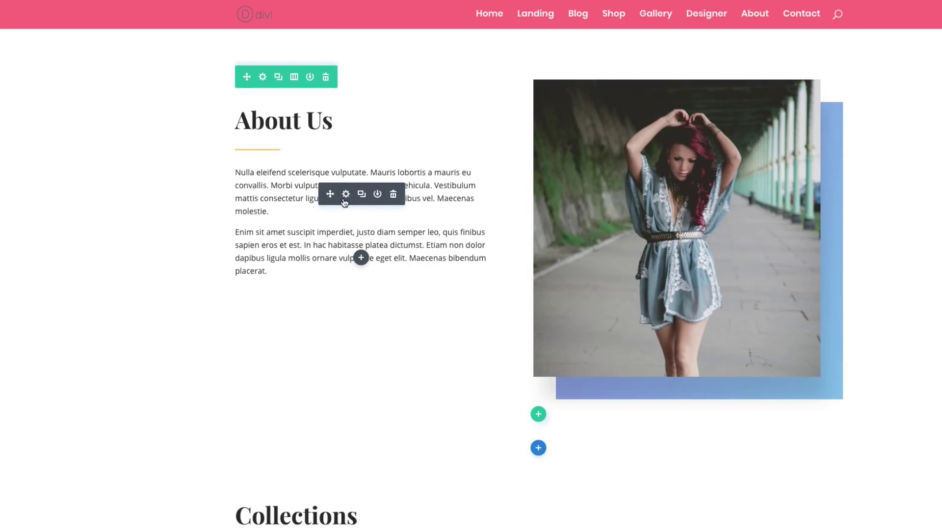
right_click(345, 203)
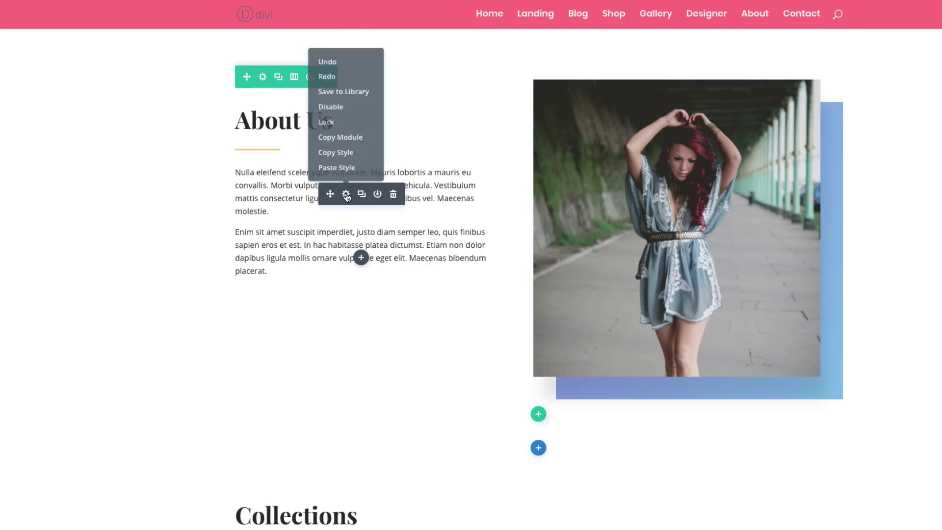
left_click(342, 161)
scroll(480, 254, "down", 10)
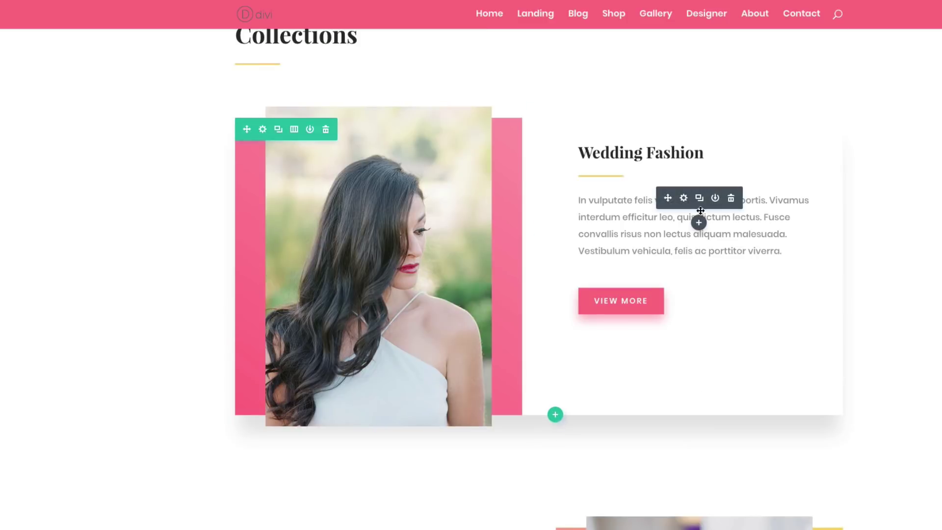
right_click(692, 210)
left_click(688, 189)
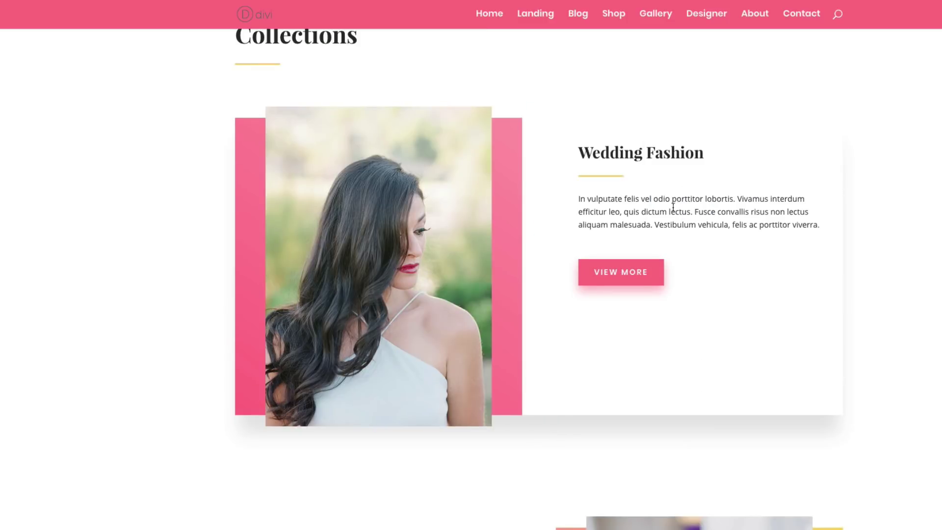
Paste the copied style onto the Bags and New Mens Trends paragraphs.
scroll(608, 237, "down", 6)
right_click(391, 333)
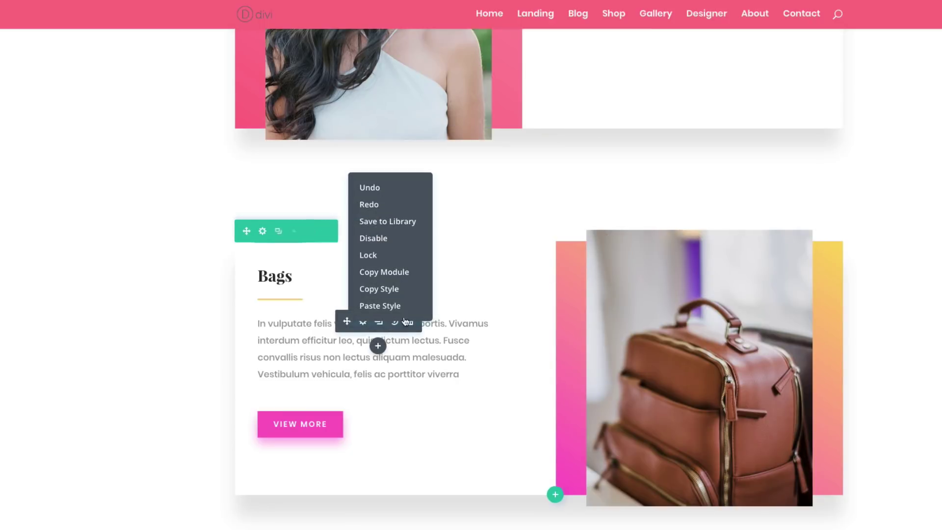
left_click(395, 306)
scroll(438, 315, "down", 8)
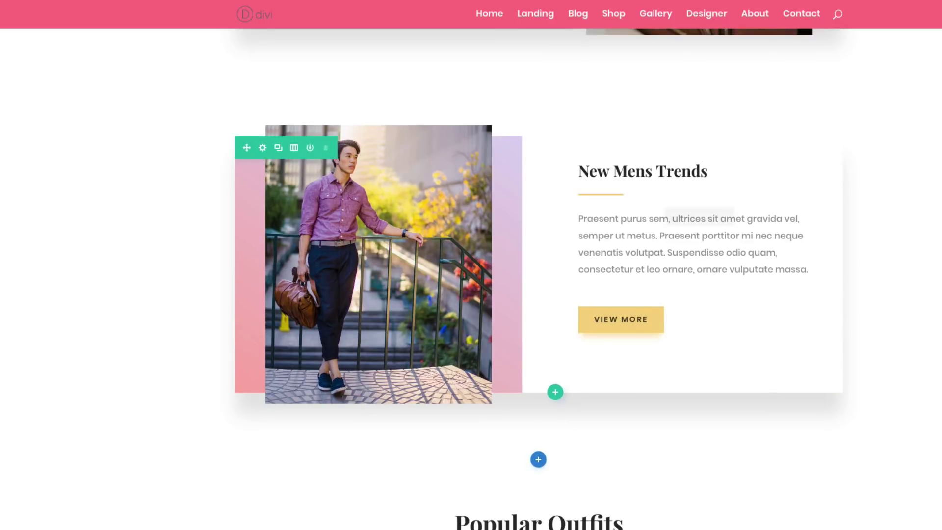
right_click(719, 223)
left_click(736, 202)
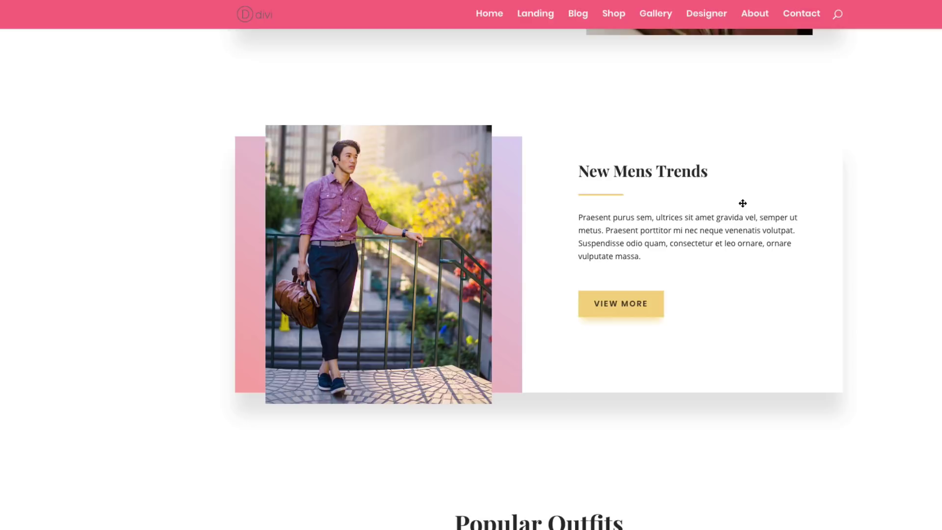
Paste the copied style onto the Popular Outfits intro paragraph and review the restyled sections above it.
scroll(566, 296, "down", 5)
right_click(555, 293)
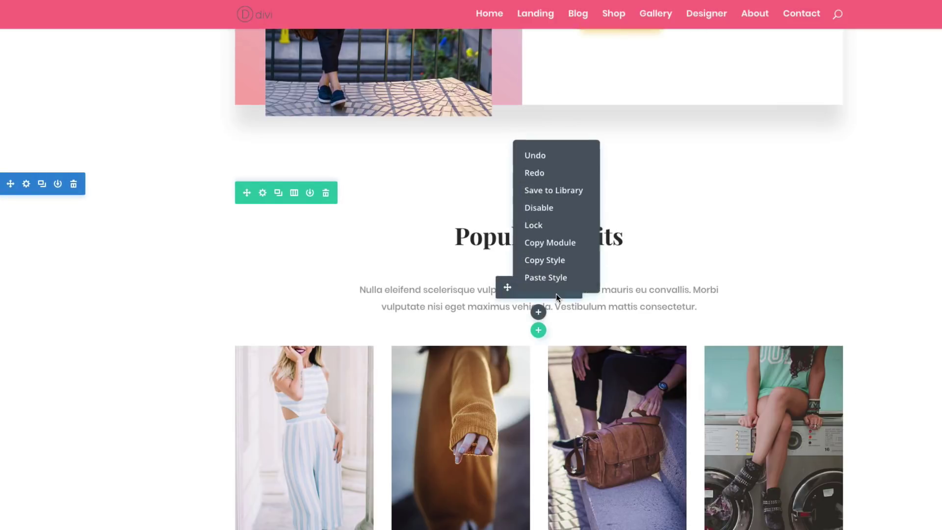
left_click(552, 276)
scroll(491, 318, "up", 15)
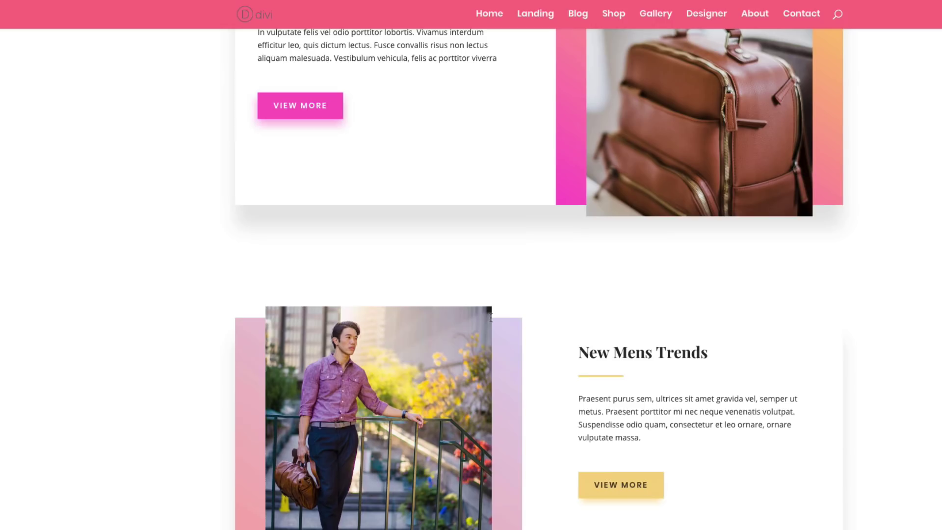
scroll(491, 317, "up", 8)
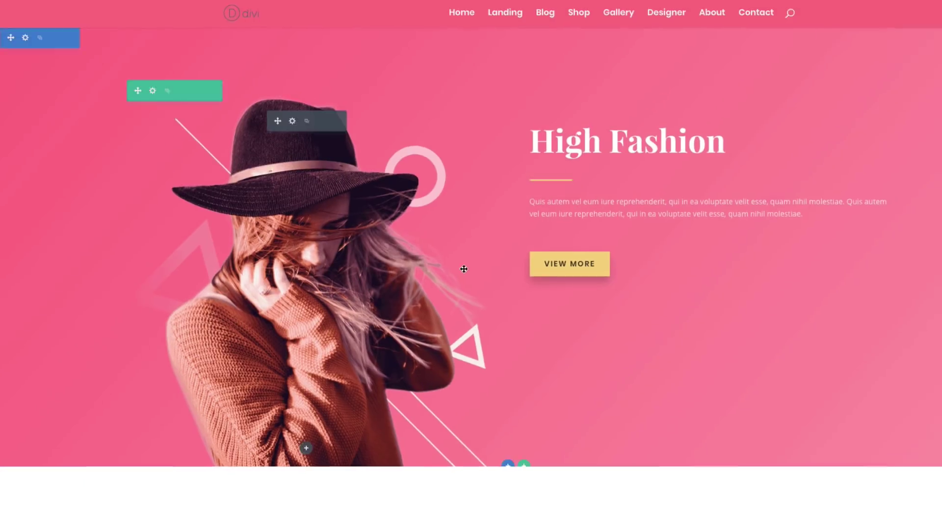
scroll(252, 44, "down", 3)
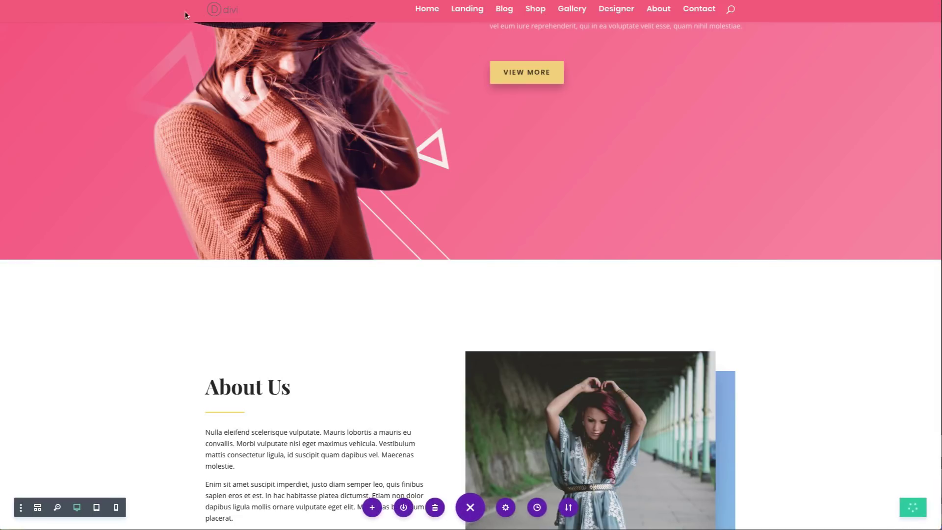
Switch to the Theme Customizer's general typography settings and set the body text size to 17.
mouse_move(30, 4)
left_click(46, 61)
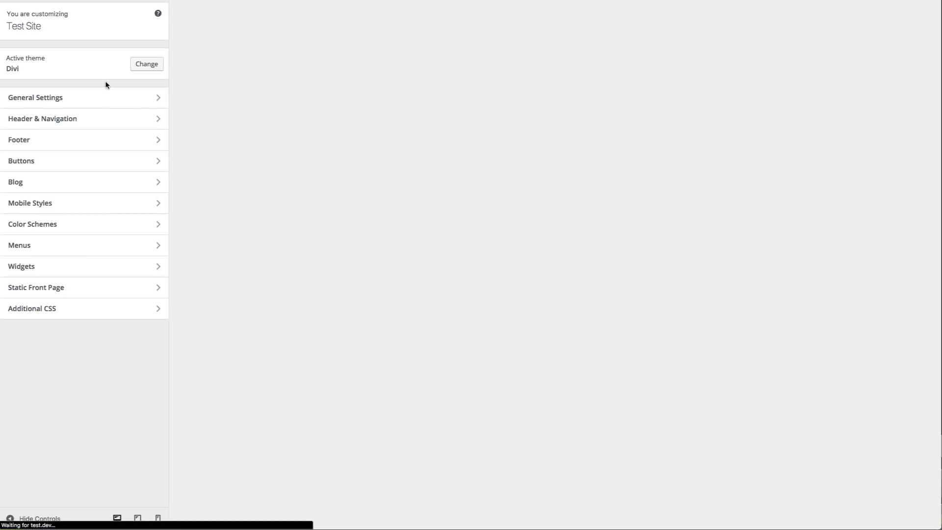
left_click(87, 100)
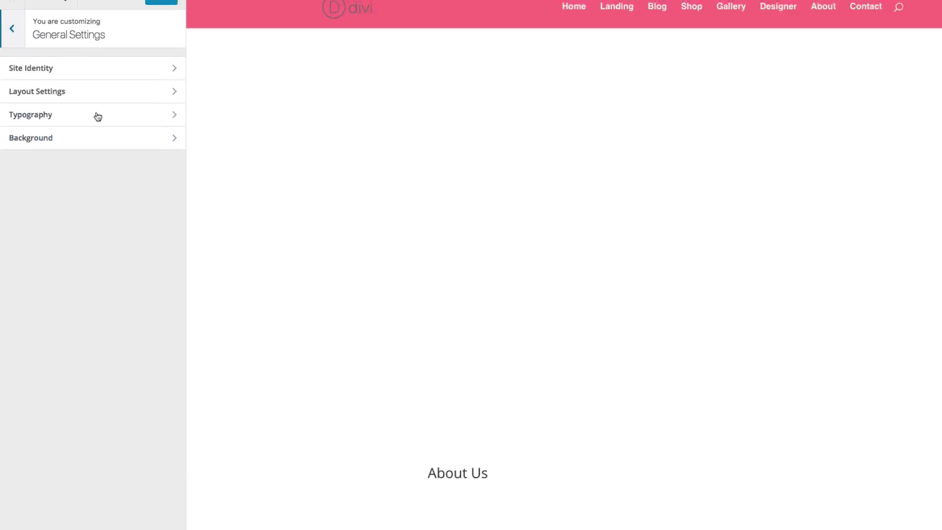
left_click(98, 117)
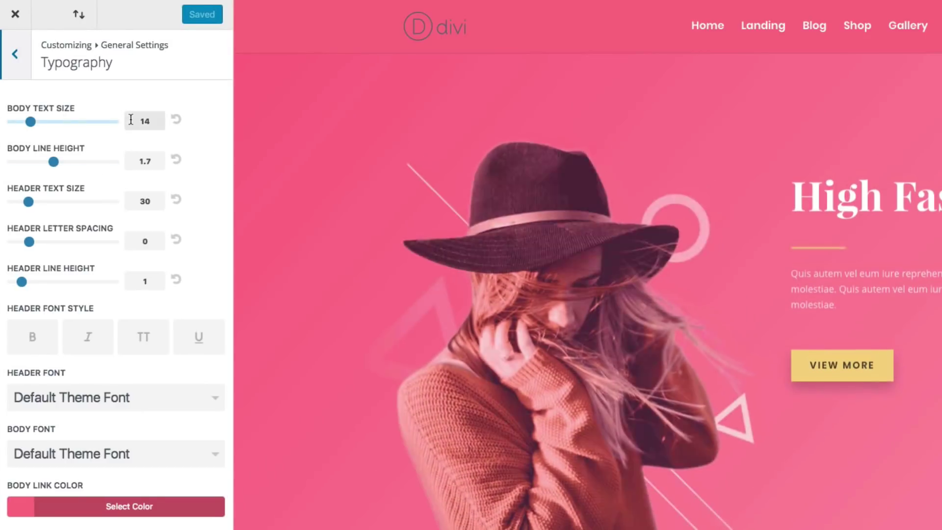
left_click_drag(30, 121, 45, 121)
scroll(490, 245, "down", 8)
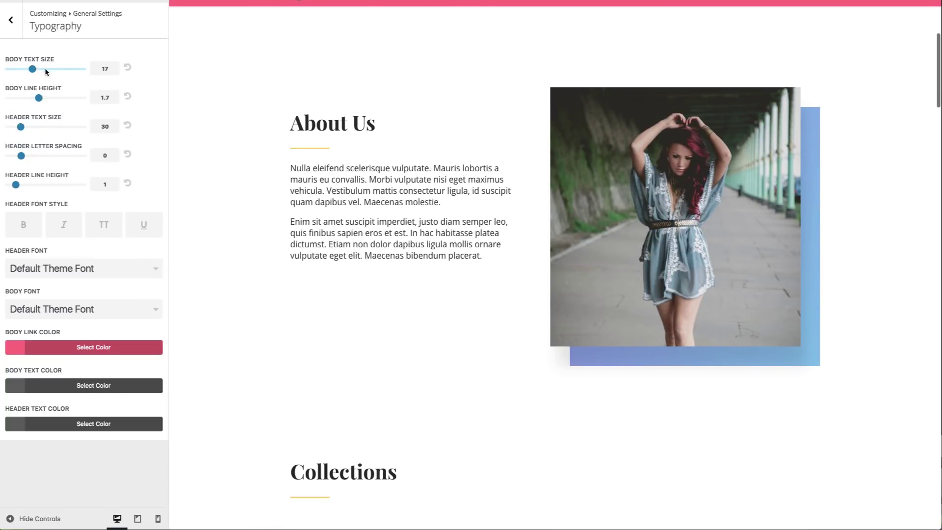
Set the body text size to 16 and the body line height to 1.7, and check the Collections text in the preview.
left_click(29, 69)
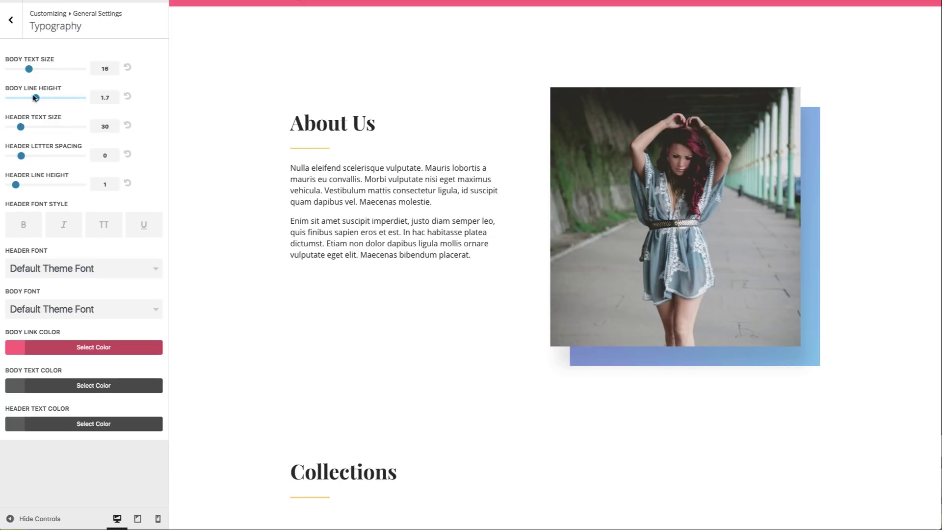
left_click_drag(34, 97, 40, 97)
scroll(315, 183, "down", 10)
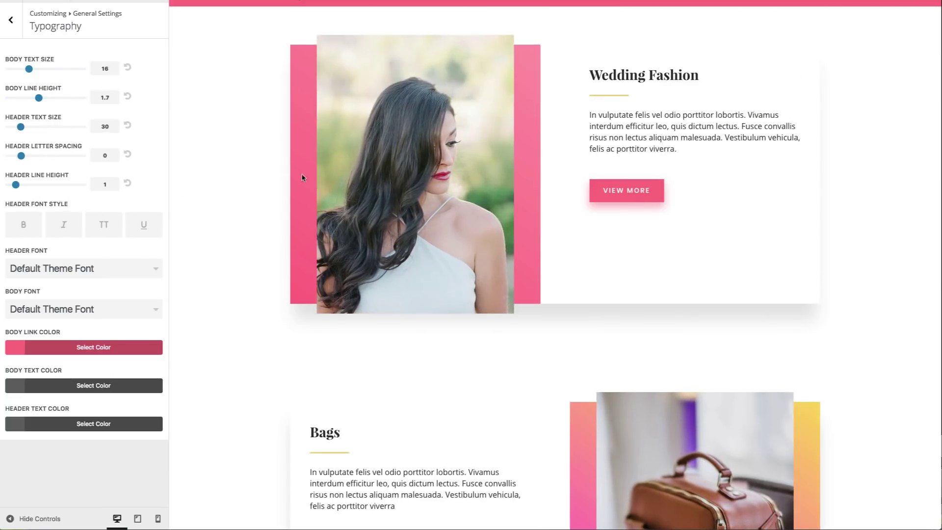
scroll(763, 246, "down", 5)
scroll(763, 246, "up", 9)
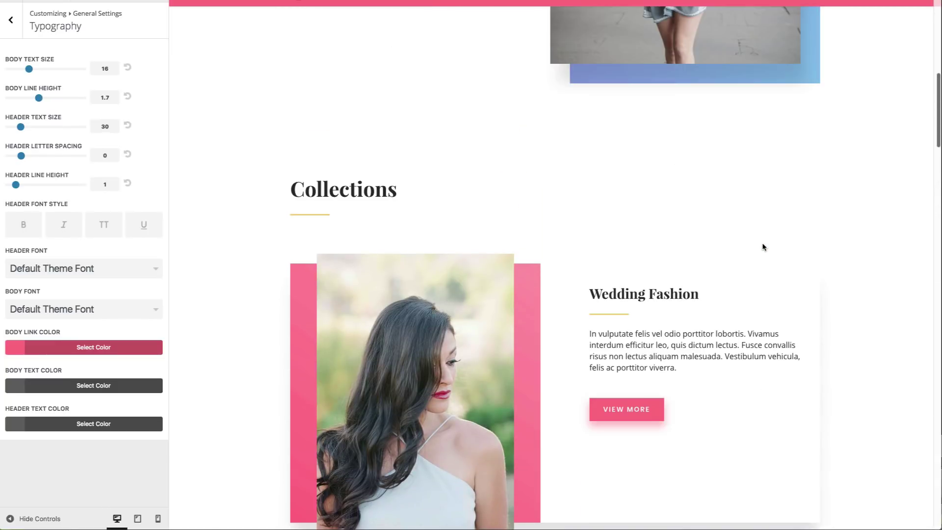
scroll(764, 246, "down", 5)
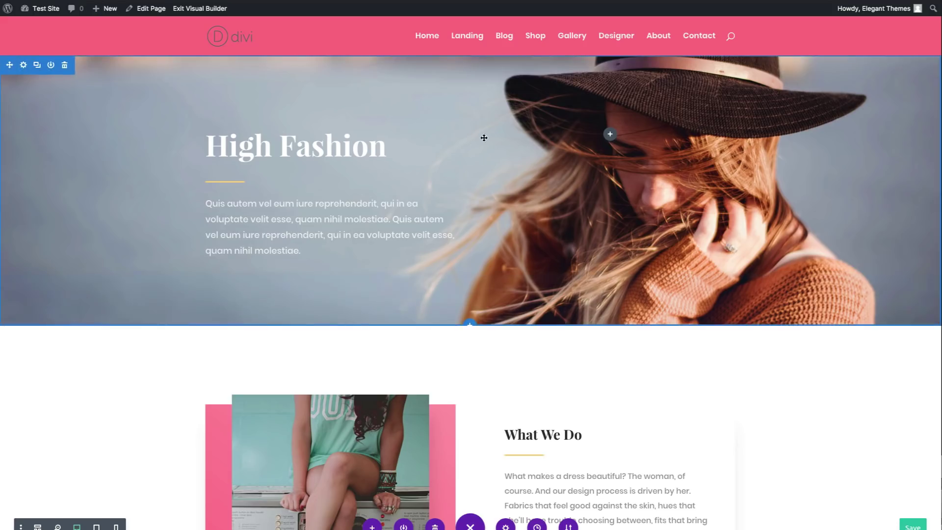
Open the Home page in the backend editor and bring up the design settings of the What We Do paragraph's text module.
scroll(535, 229, "down", 3)
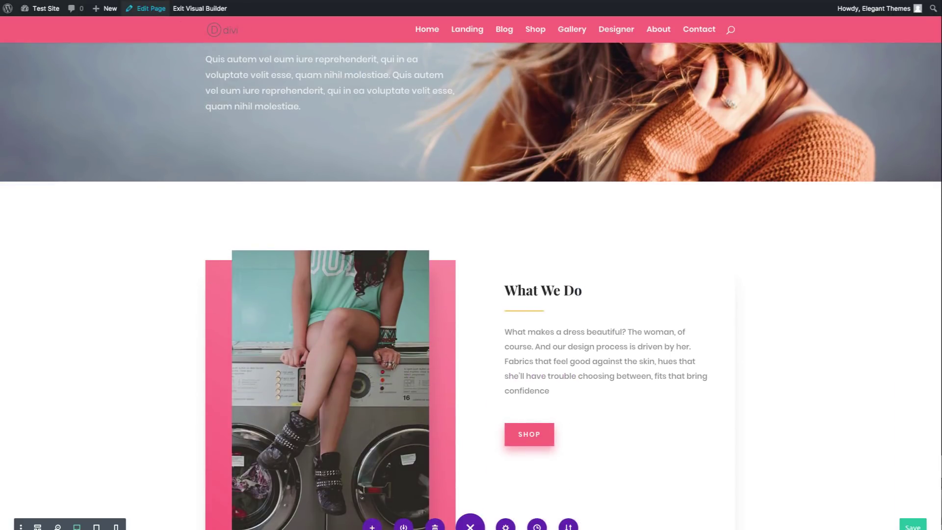
left_click(146, 8)
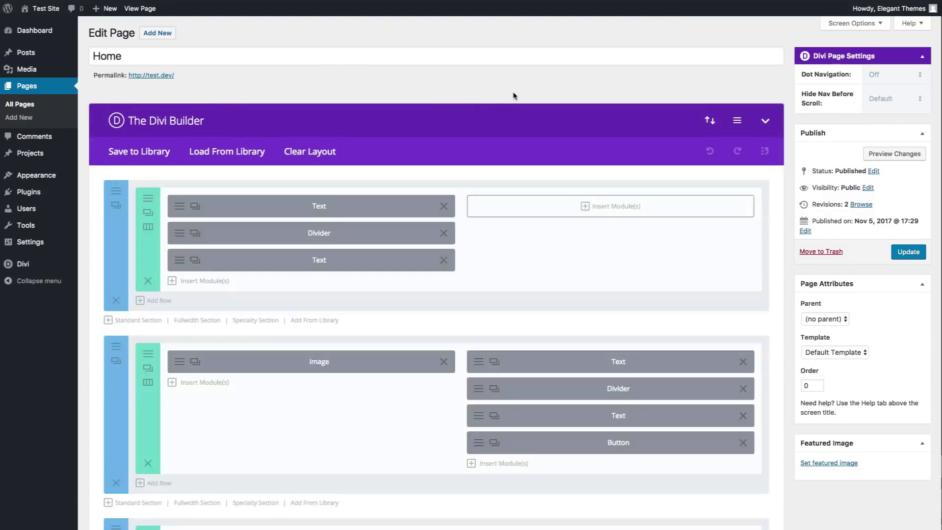
scroll(514, 95, "down", 4)
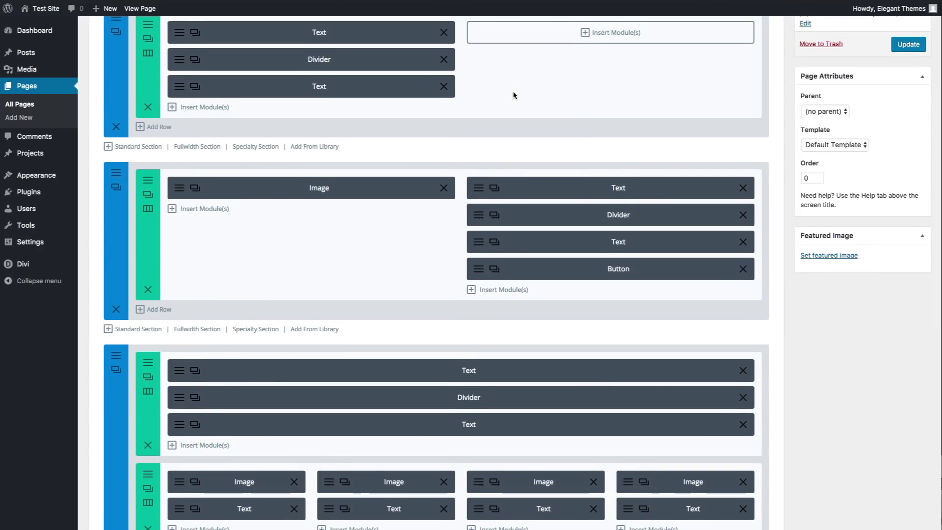
scroll(513, 95, "up", 1)
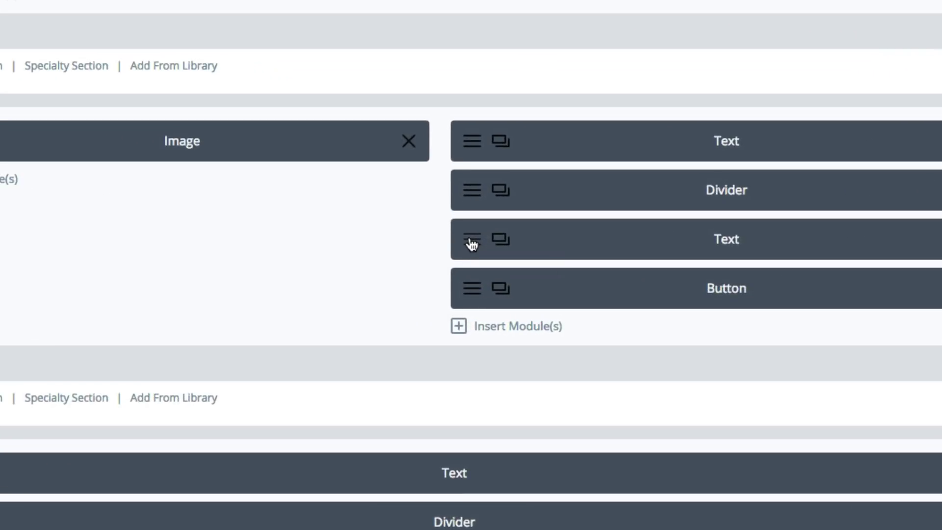
left_click(474, 244)
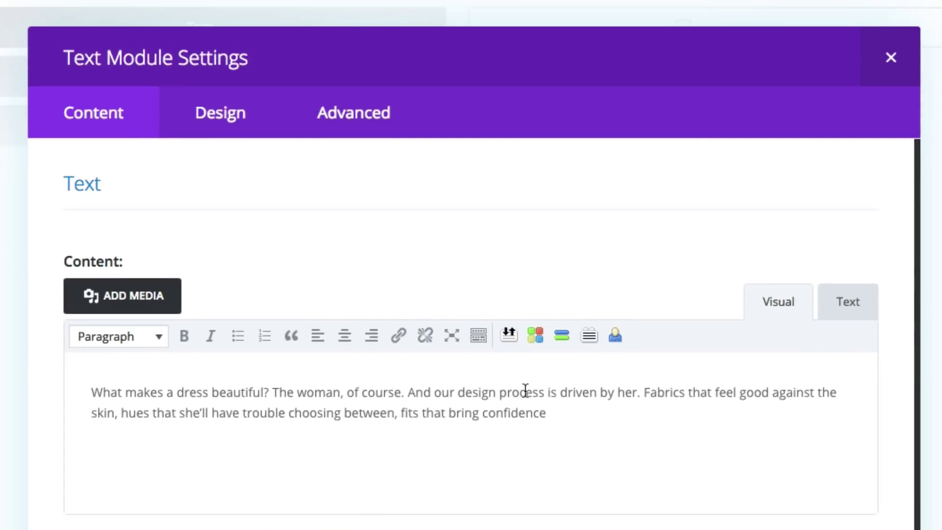
left_click(204, 116)
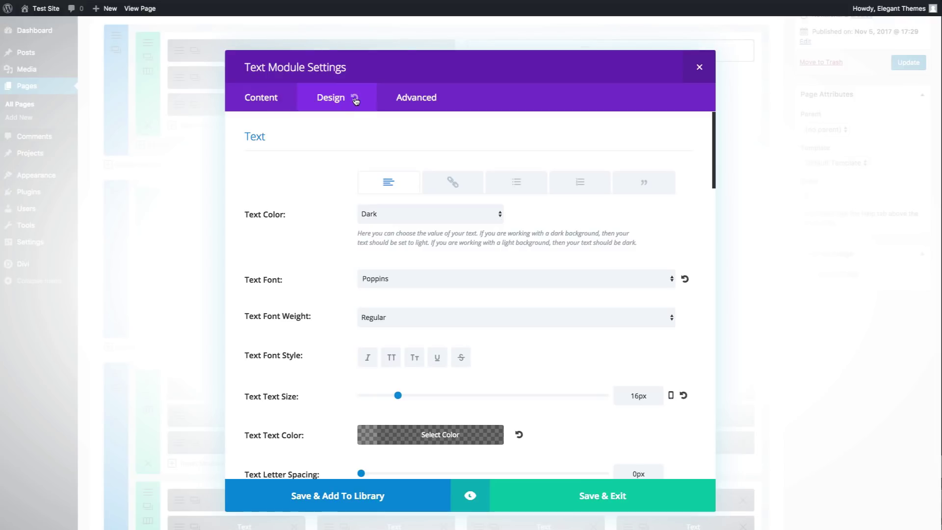
Try the reset of all the text module's design settings, dismiss it, and look through the module's design options.
left_click(355, 98)
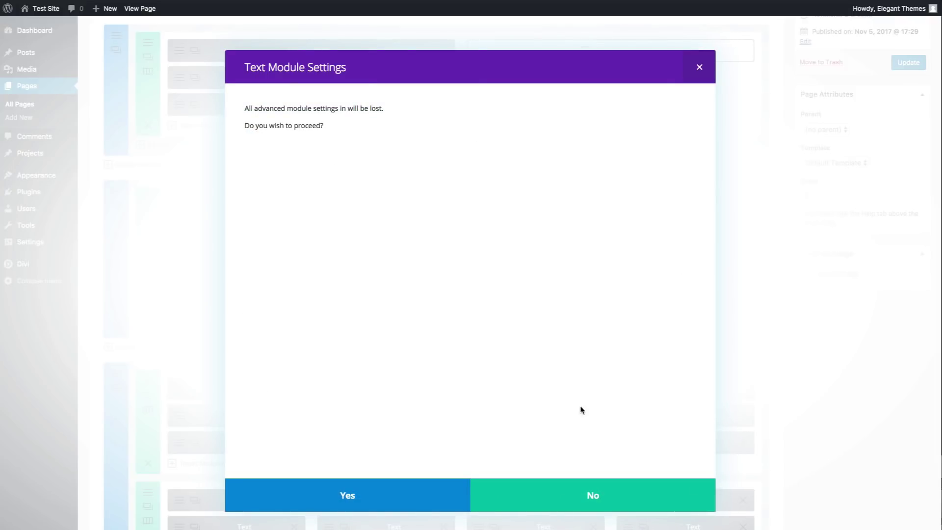
left_click(700, 68)
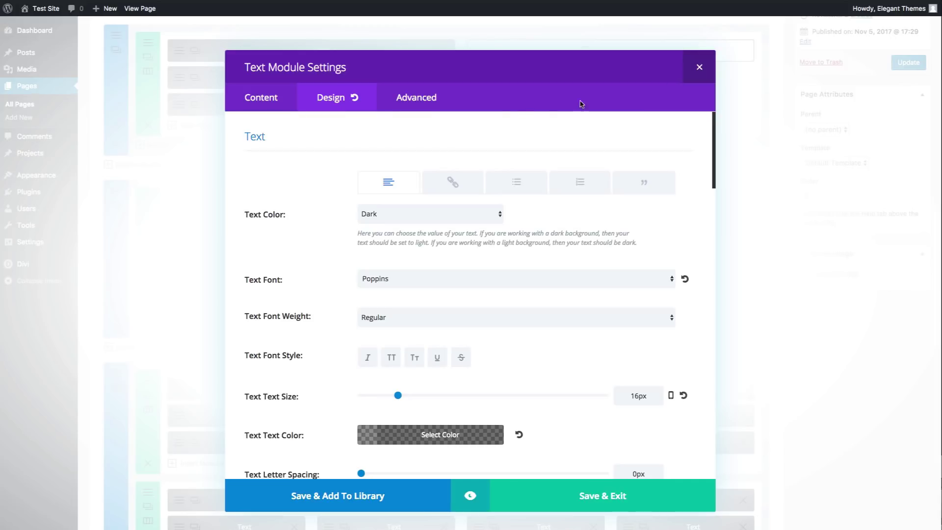
scroll(512, 196, "down", 20)
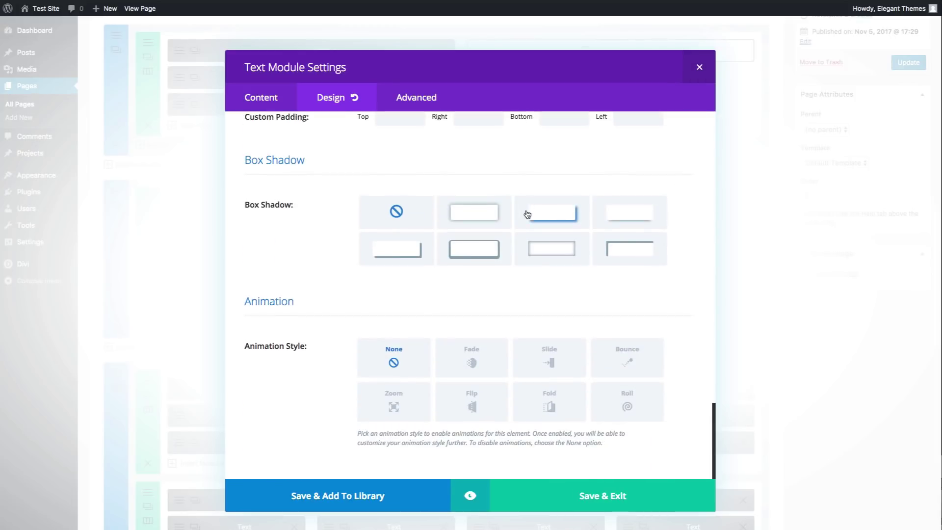
scroll(526, 210, "up", 6)
scroll(526, 217, "up", 10)
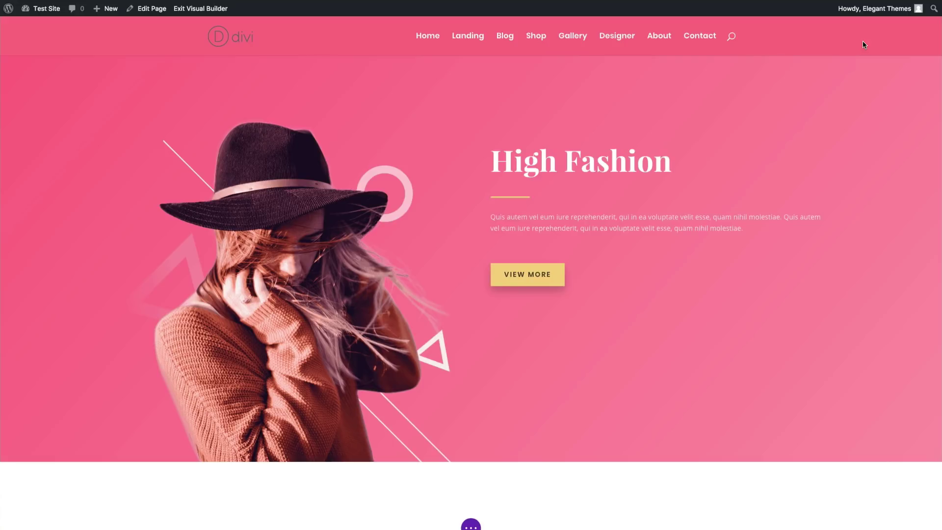
Review the restyled landing page from the High Fashion header down to the Collections section.
mouse_move(929, 55)
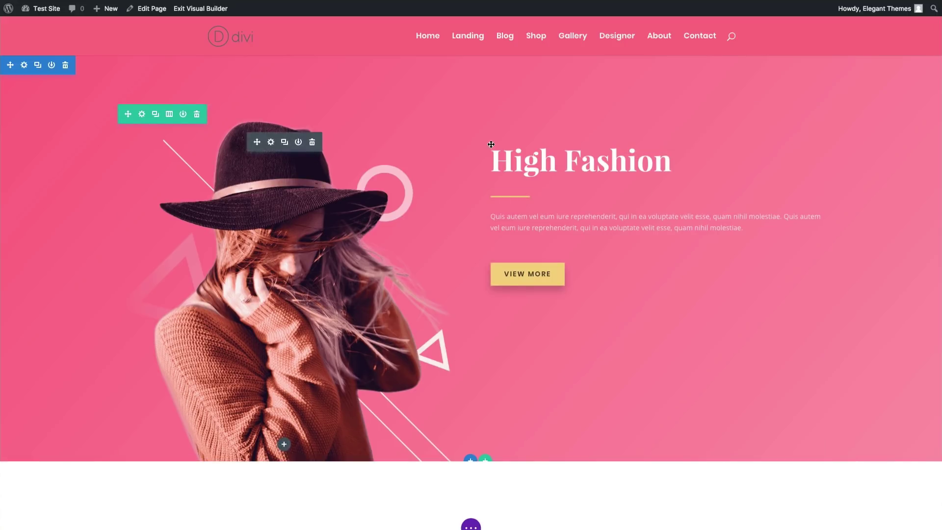
scroll(610, 397, "down", 1)
scroll(610, 396, "down", 12)
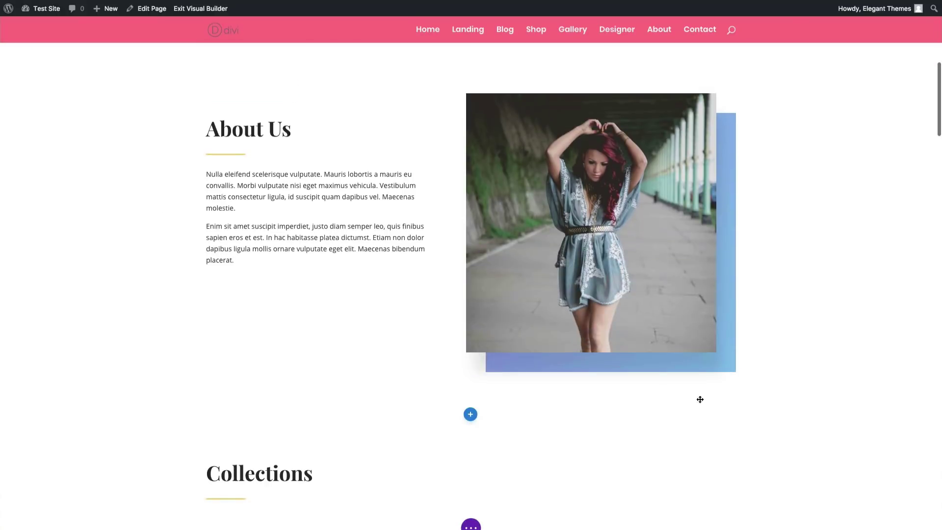
scroll(821, 422, "down", 1)
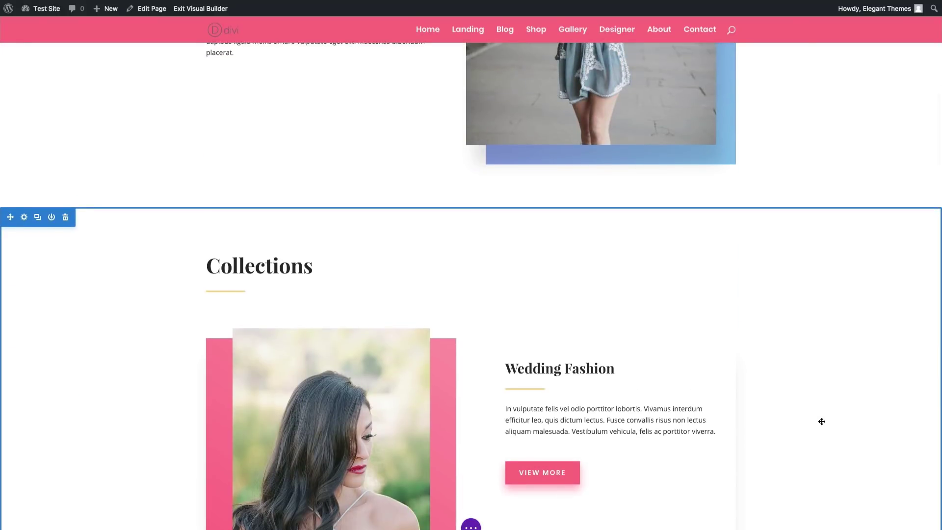
scroll(821, 422, "up", 15)
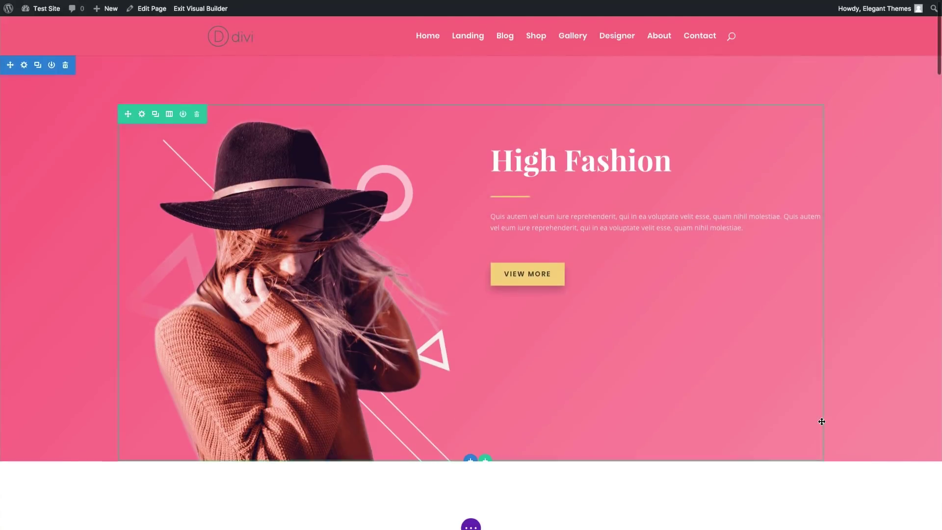
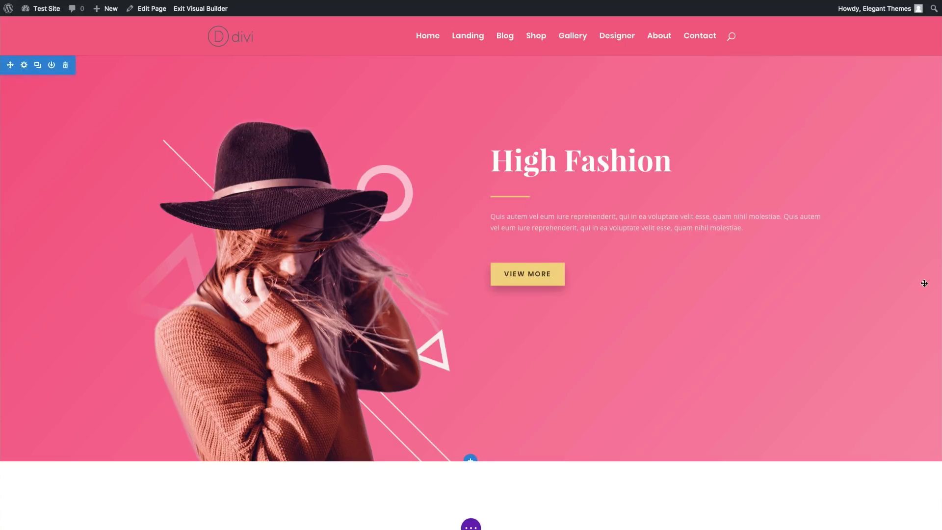
scroll(814, 337, "down", 10)
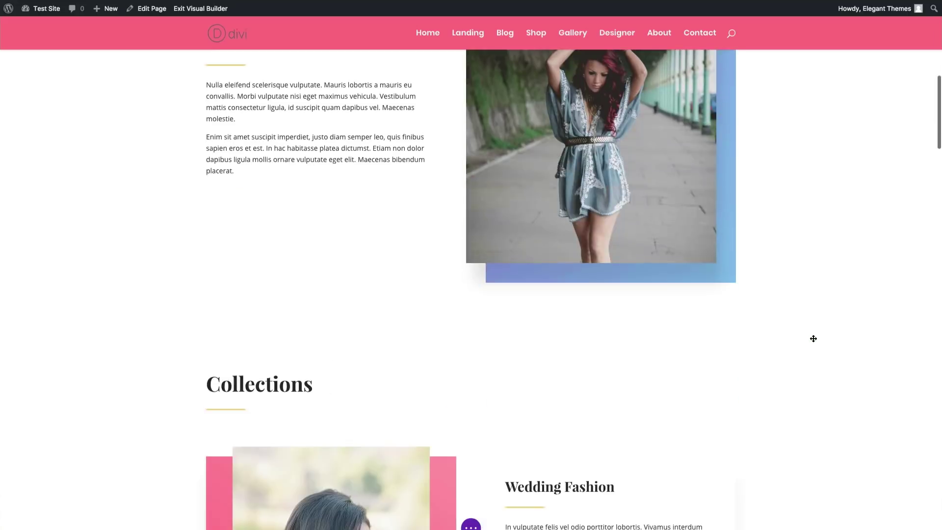
scroll(814, 337, "up", 10)
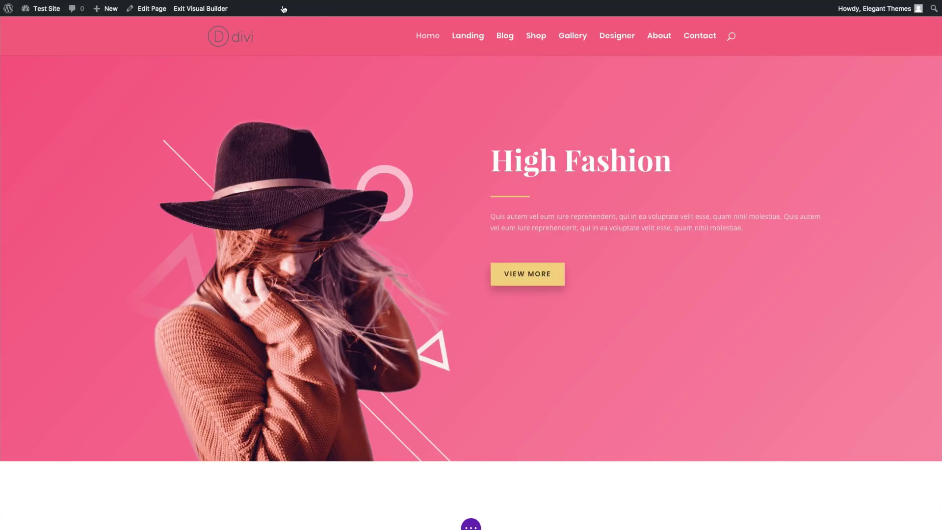
Switch to the Home page in the Visual Builder and save its High Fashion header section to the library as "header".
left_click(223, 8)
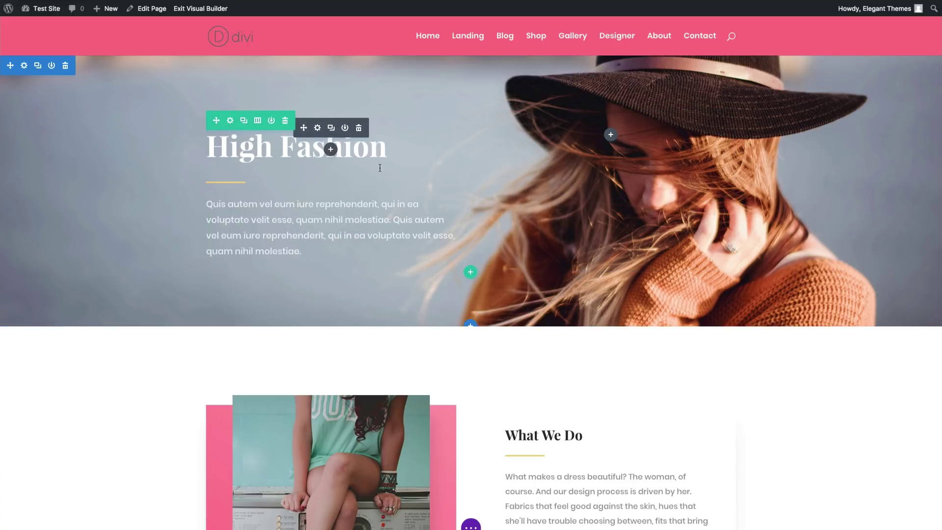
left_click(23, 65)
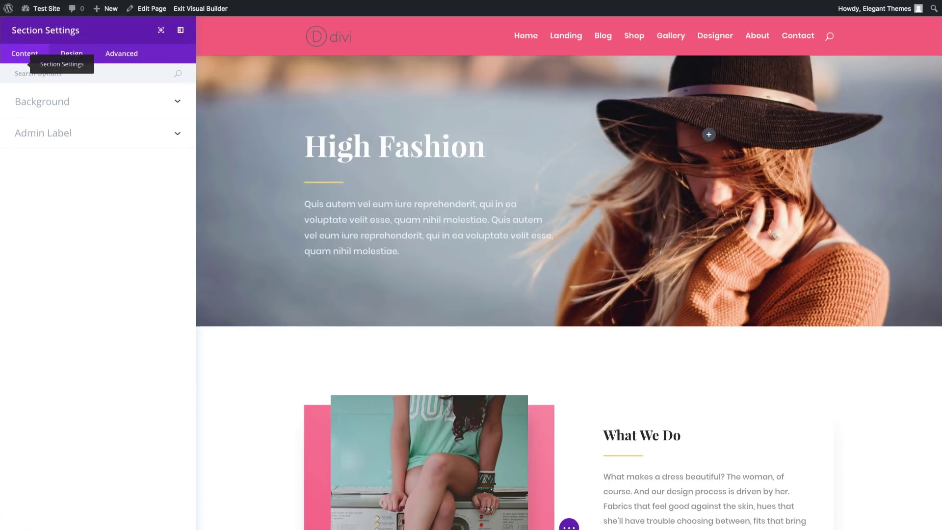
key("Escape")
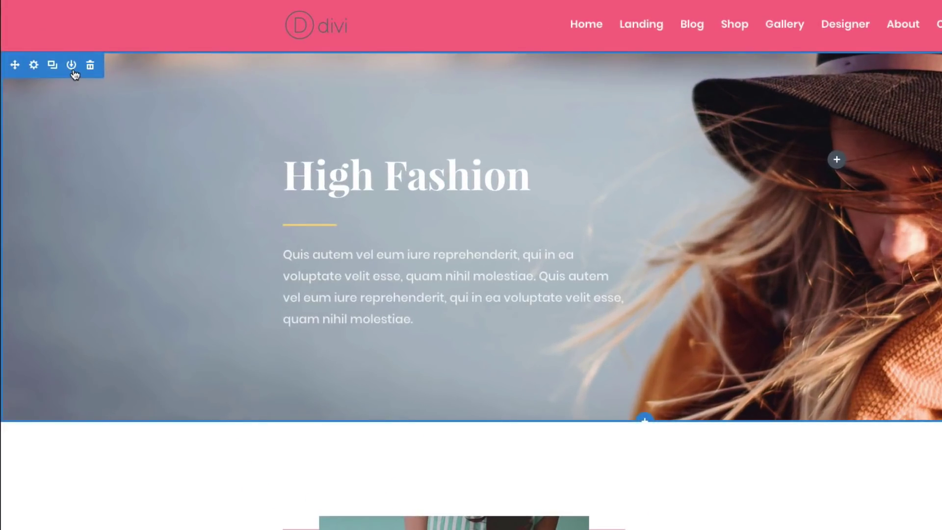
left_click(71, 65)
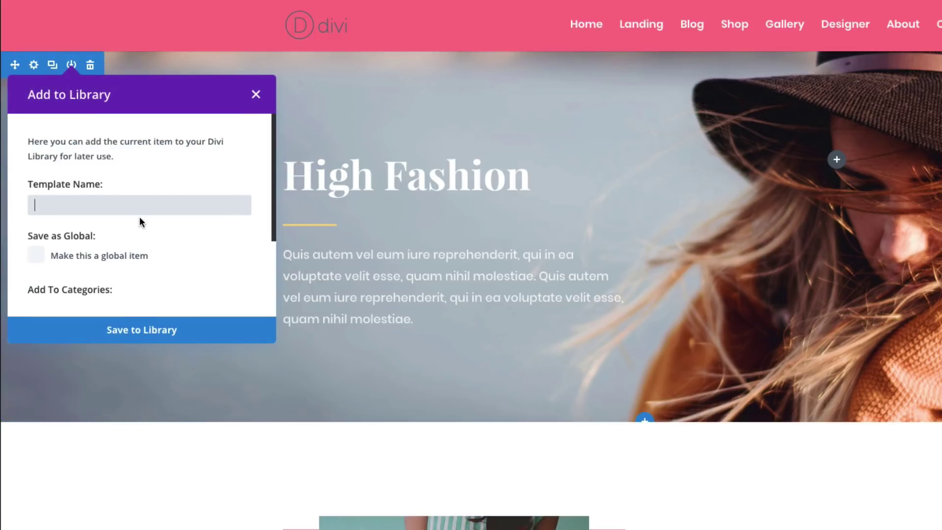
type("header")
left_click(159, 329)
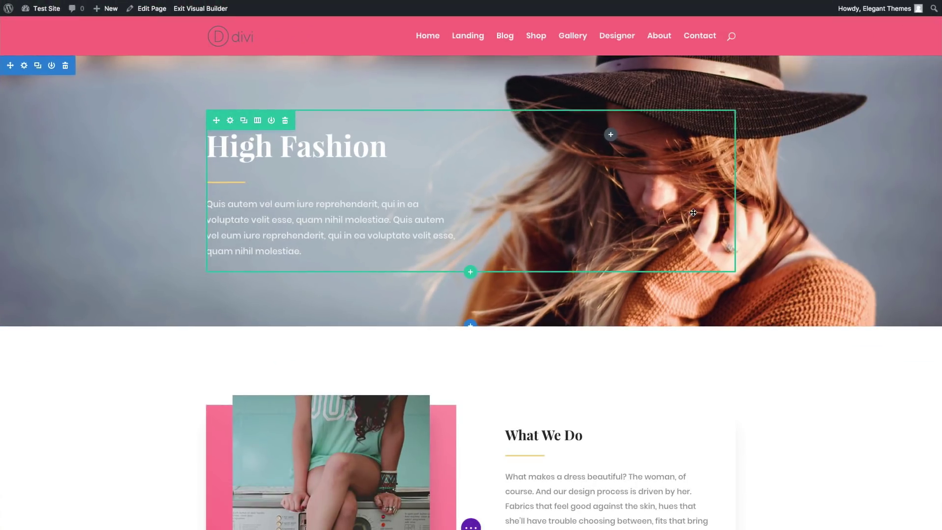
Save the Summer Line heading row to the library under the template name "section header".
scroll(900, 290, "down", 5)
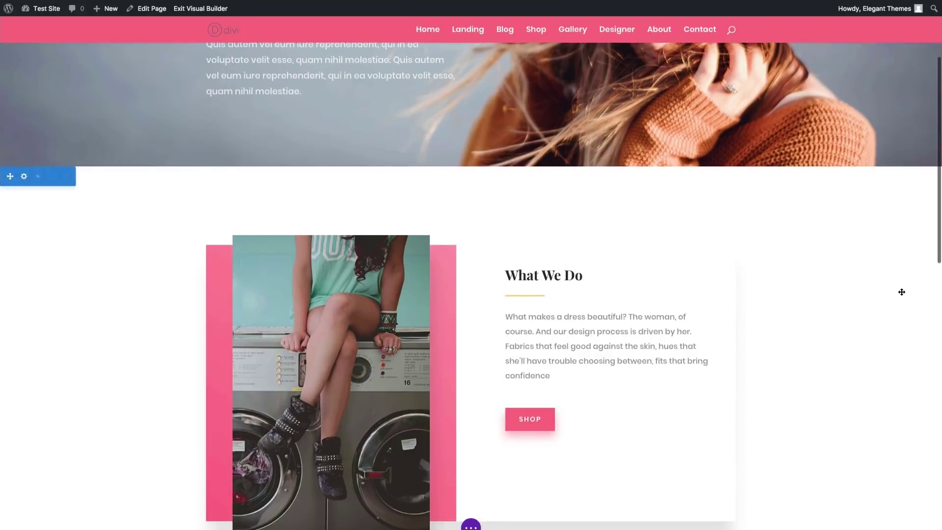
scroll(902, 290, "down", 1)
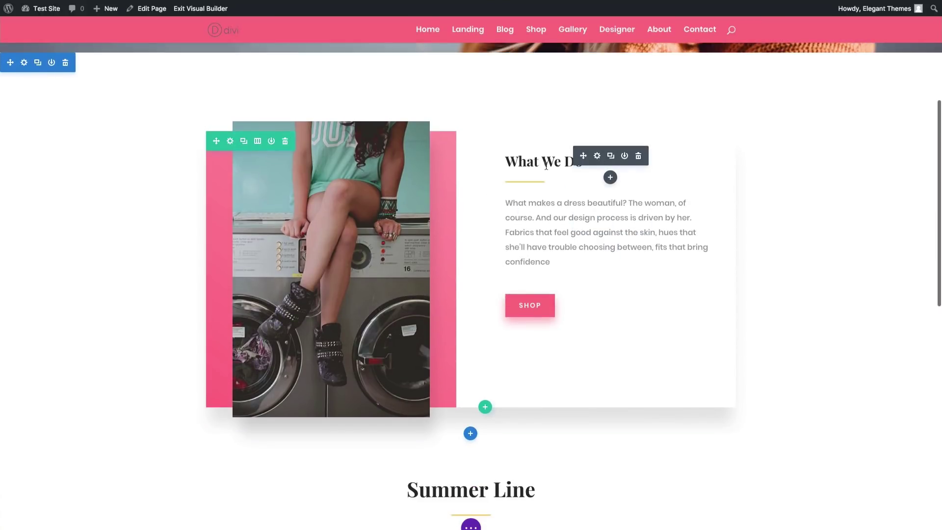
scroll(619, 258, "down", 5)
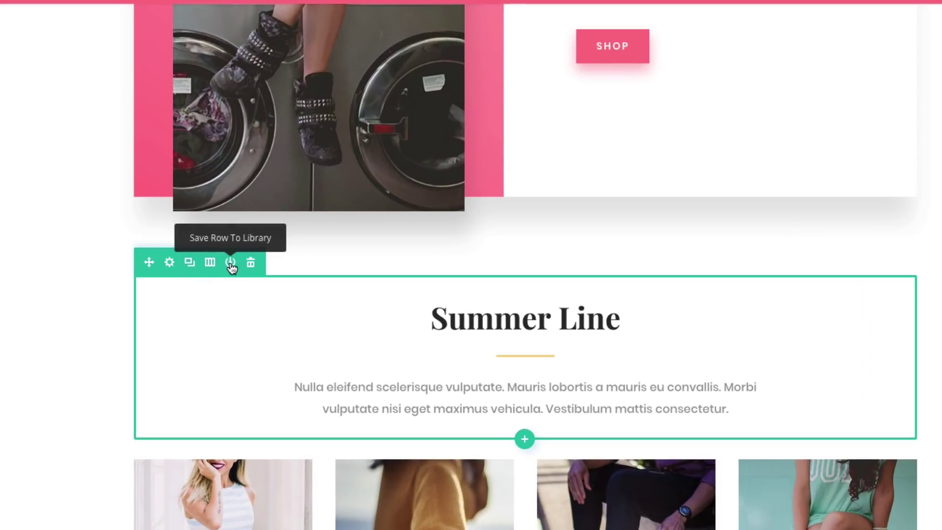
left_click(230, 263)
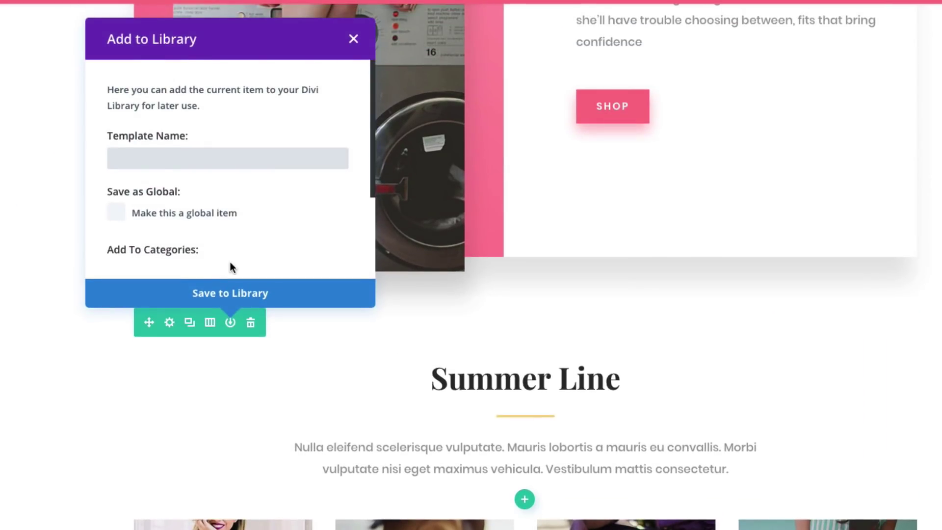
type("section header")
left_click(240, 293)
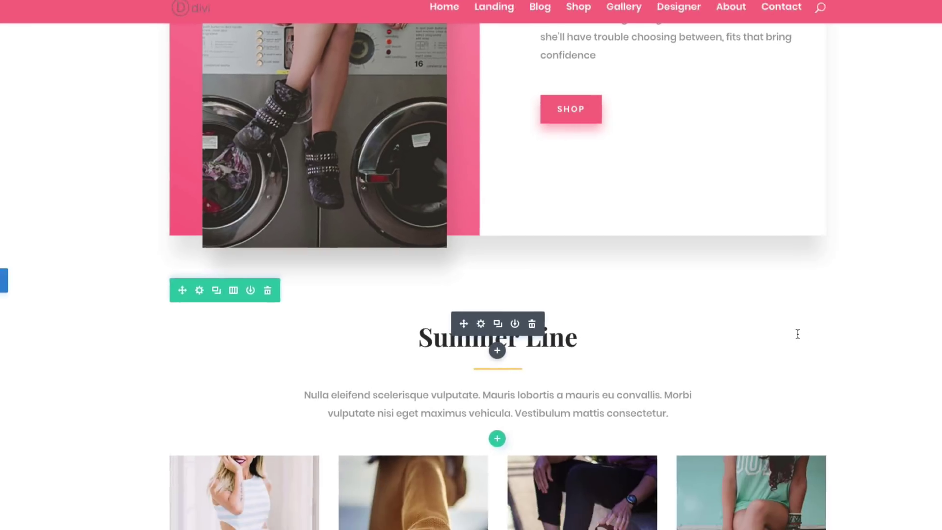
Save the Shop Now button module below the product images to the library as "white button".
scroll(798, 334, "down", 5)
scroll(798, 334, "down", 1)
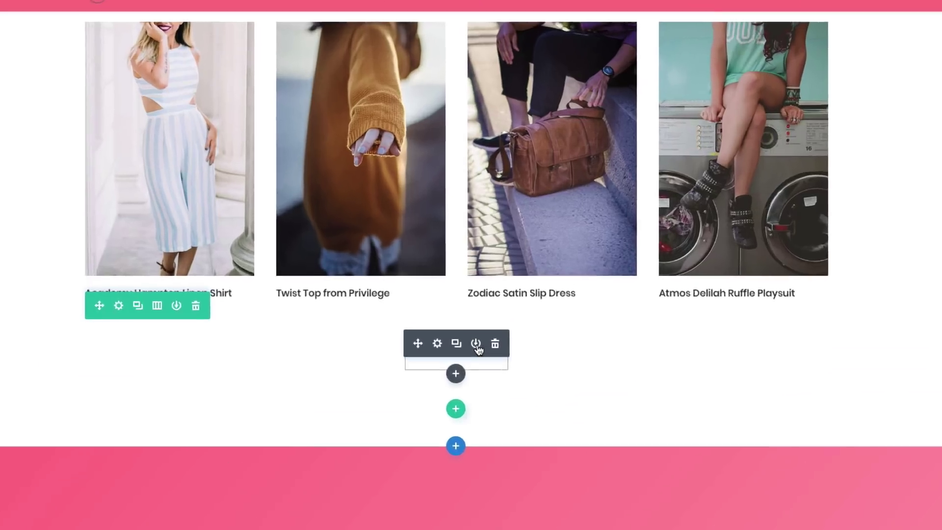
left_click(485, 280)
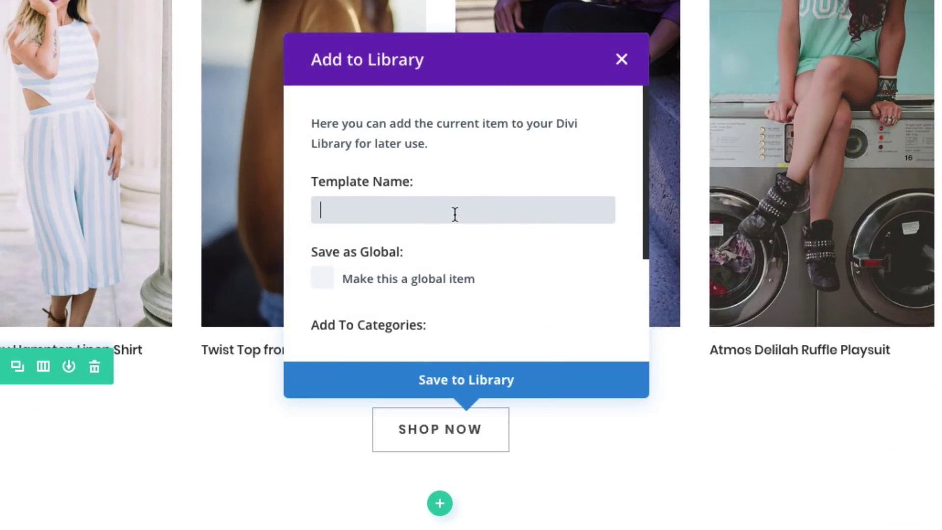
type("white button")
left_click(441, 378)
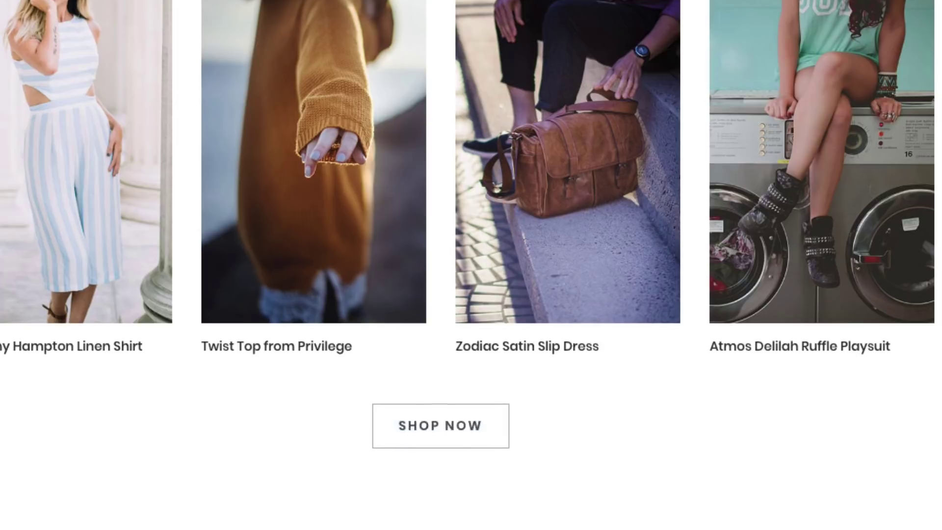
Save the pink Shop button module in the What We Do section to the library as "pink button".
scroll(471, 265, "down", 4)
scroll(905, 458, "up", 15)
mouse_move(607, 371)
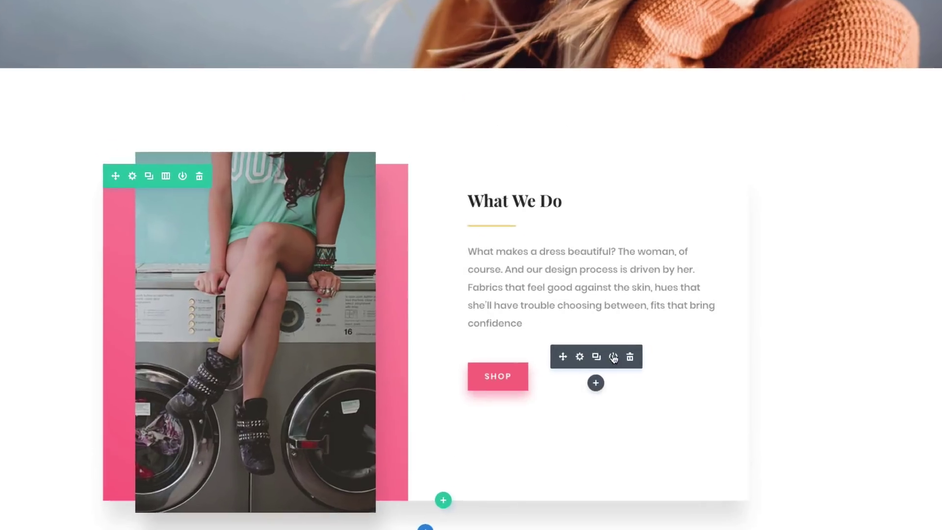
left_click(624, 368)
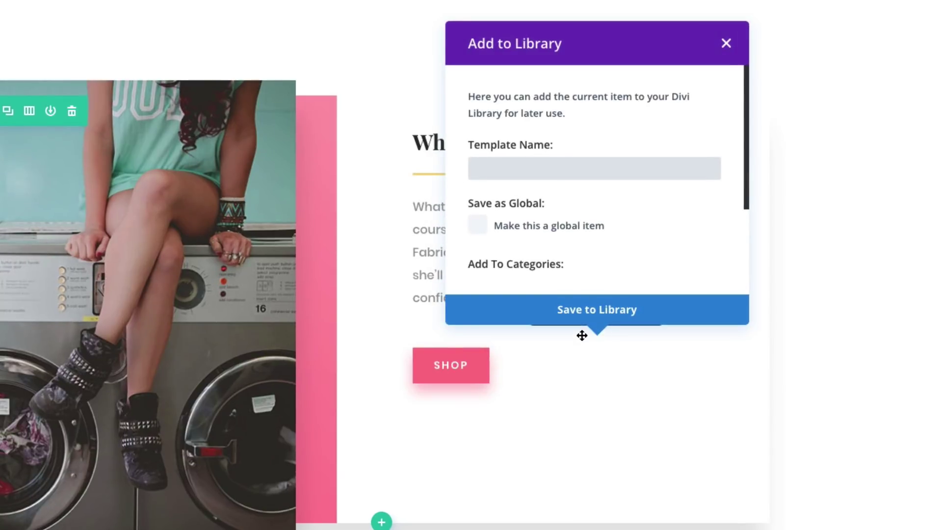
type("pink button")
left_click(625, 319)
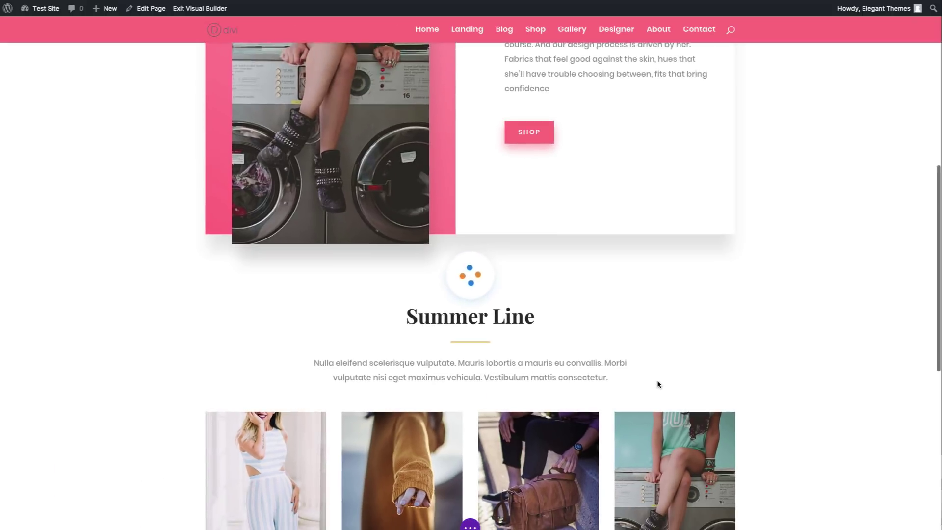
Save the Stay in Touch section at the end of the page to the library as "footer section".
scroll(659, 383, "down", 10)
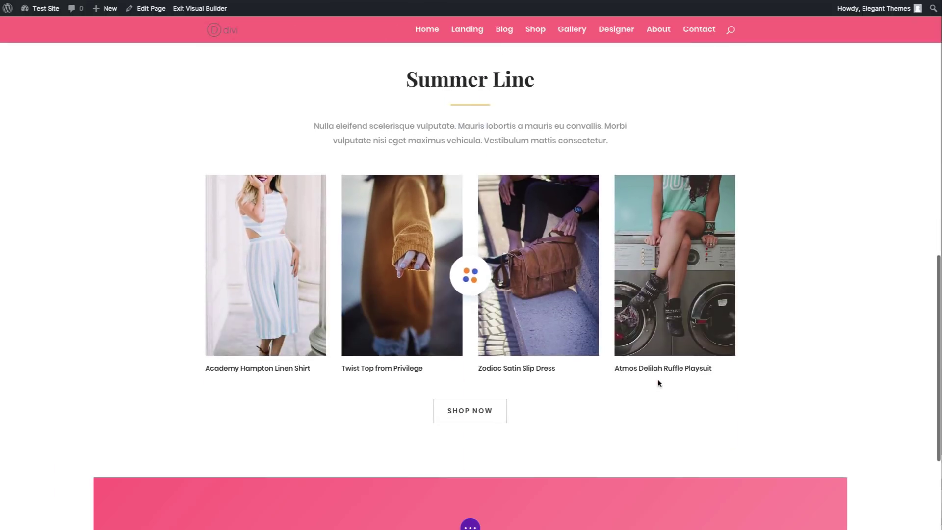
scroll(659, 381, "up", 14)
scroll(659, 381, "down", 12)
scroll(658, 381, "down", 3)
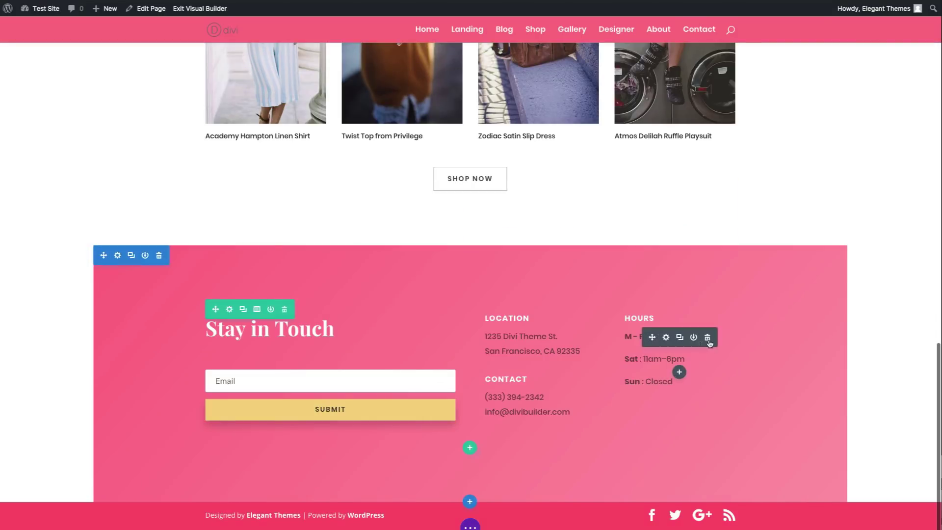
mouse_move(579, 382)
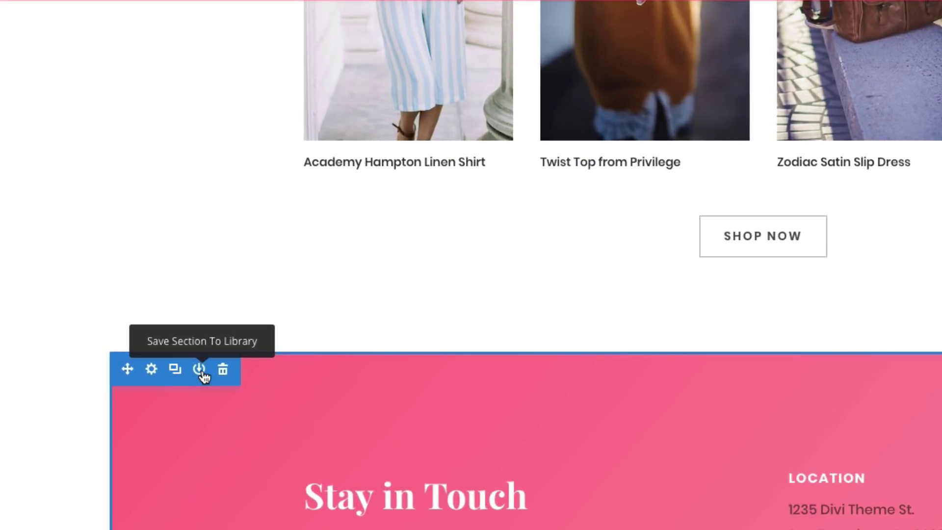
left_click(200, 370)
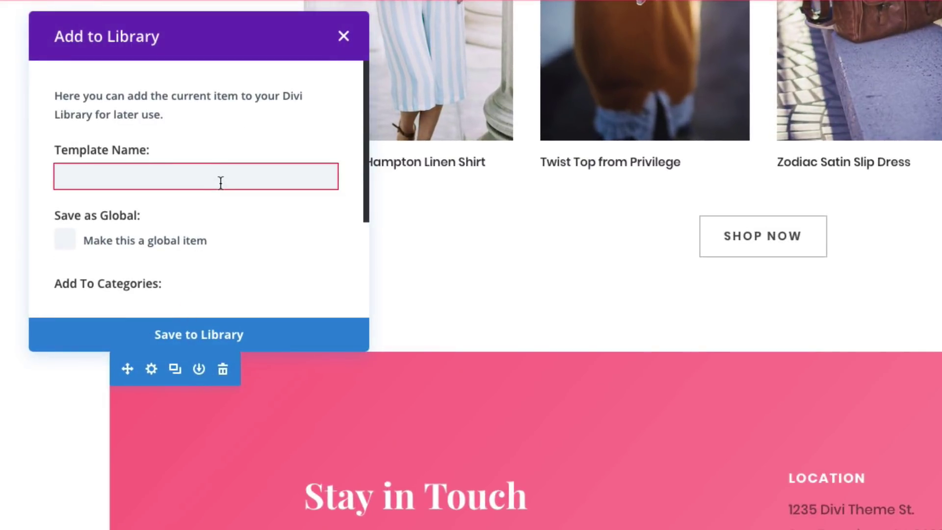
type("footer")
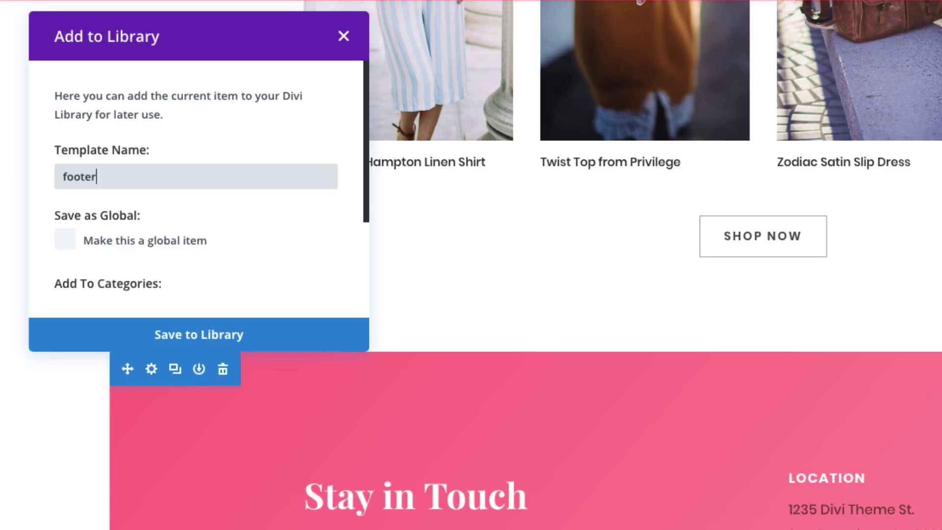
type(" section")
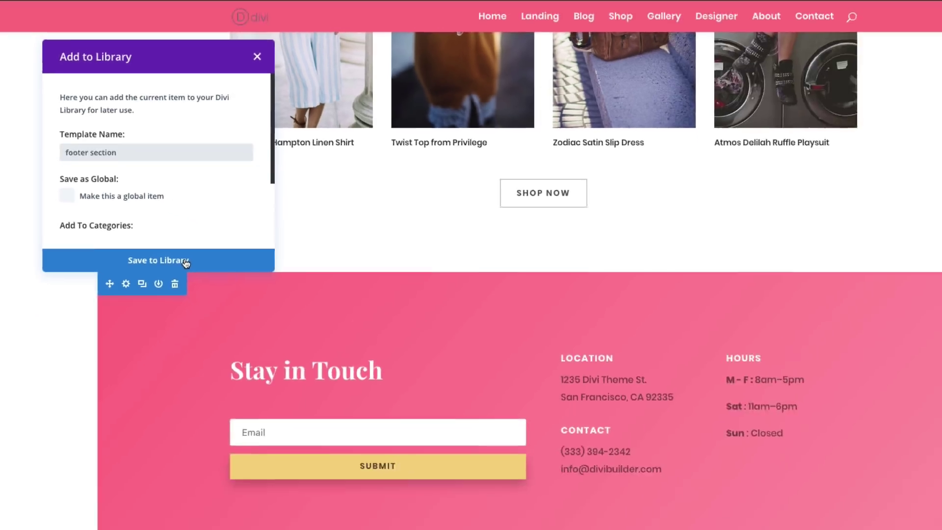
left_click(246, 333)
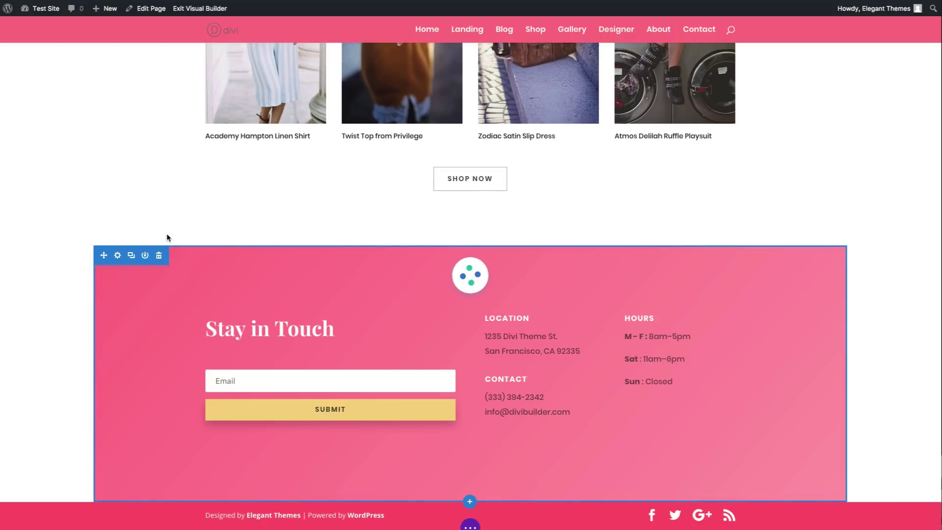
Create a new WordPress page titled "New Page".
scroll(685, 306, "up", 15)
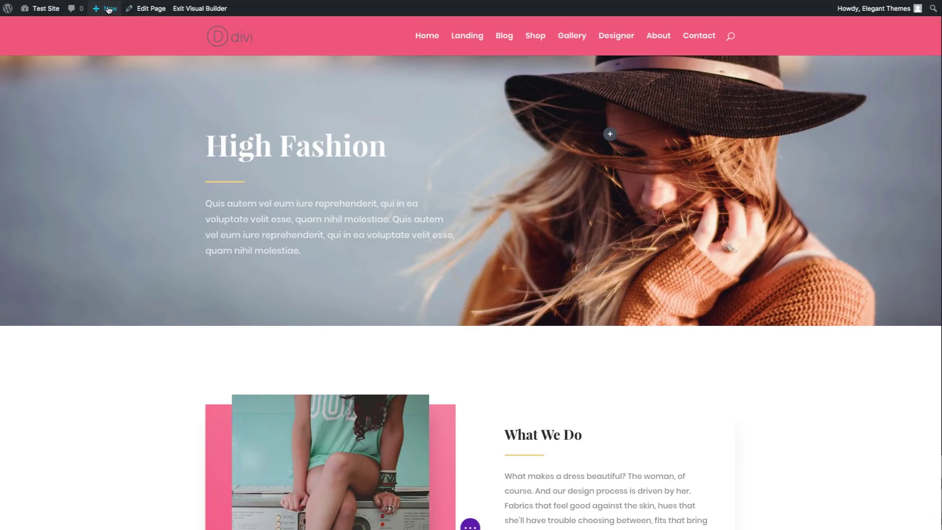
mouse_move(108, 10)
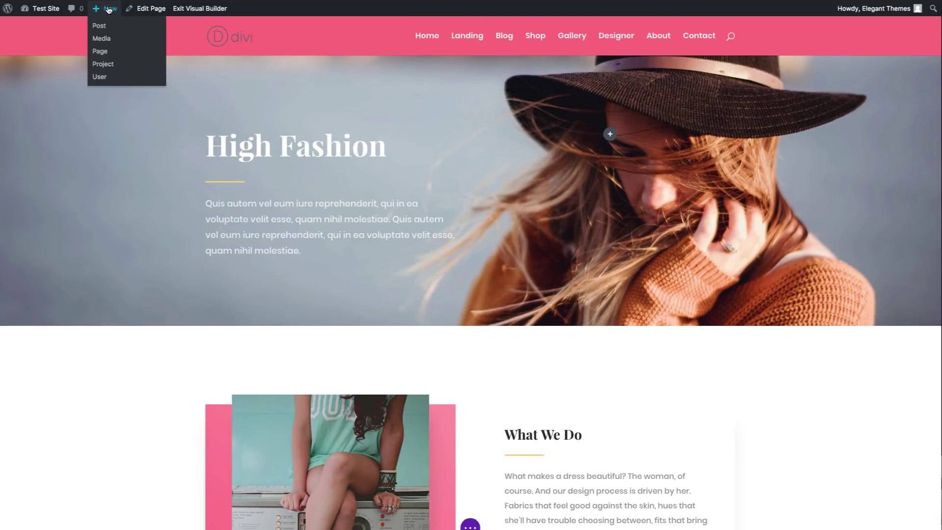
right_click(104, 55)
left_click(118, 56)
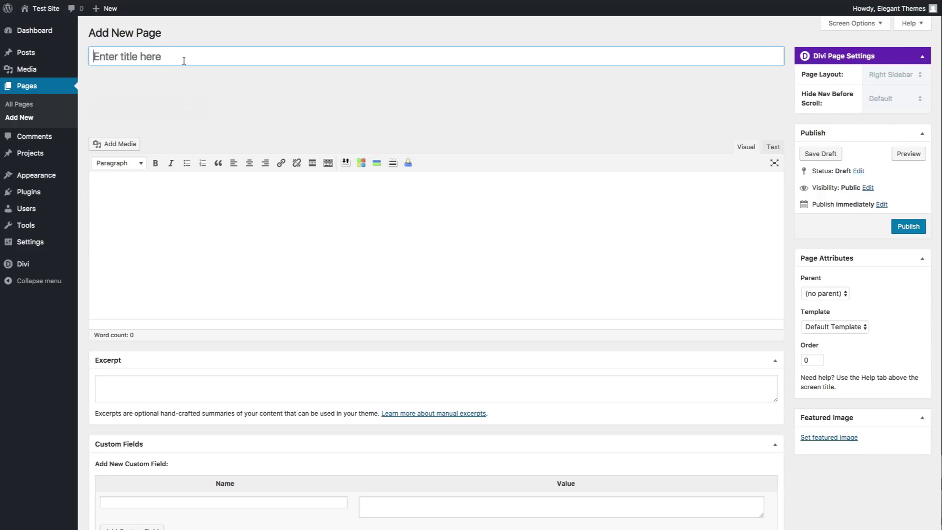
type("Ne")
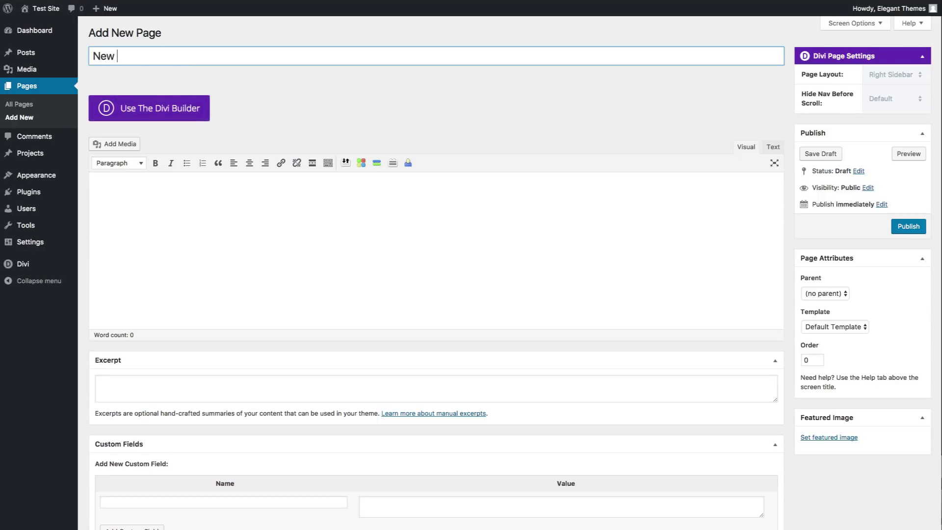
type("w Page")
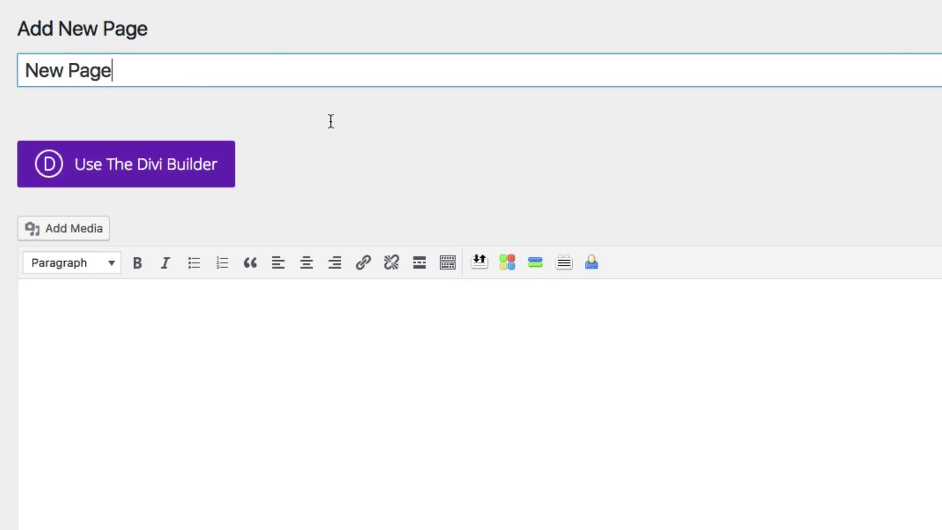
Enable the Divi Builder for the new page and open it in the Visual Builder.
left_click(155, 172)
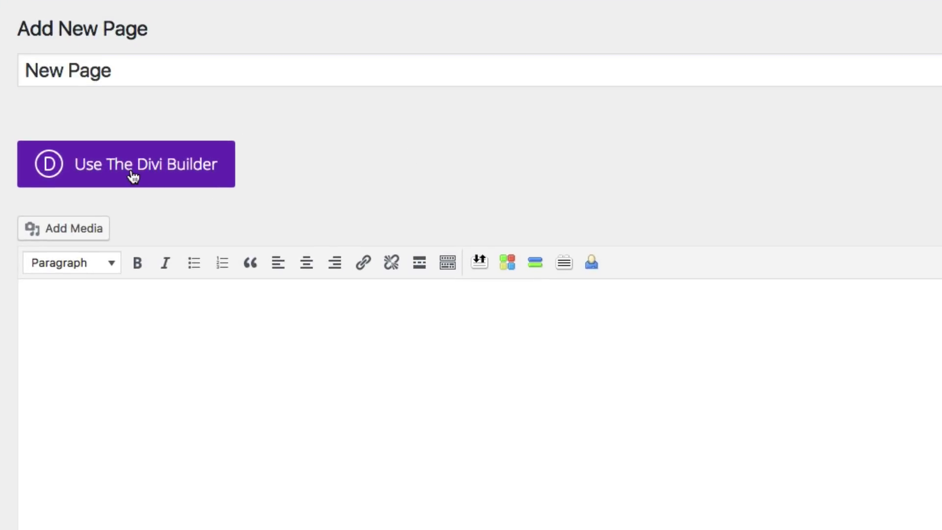
left_click(132, 173)
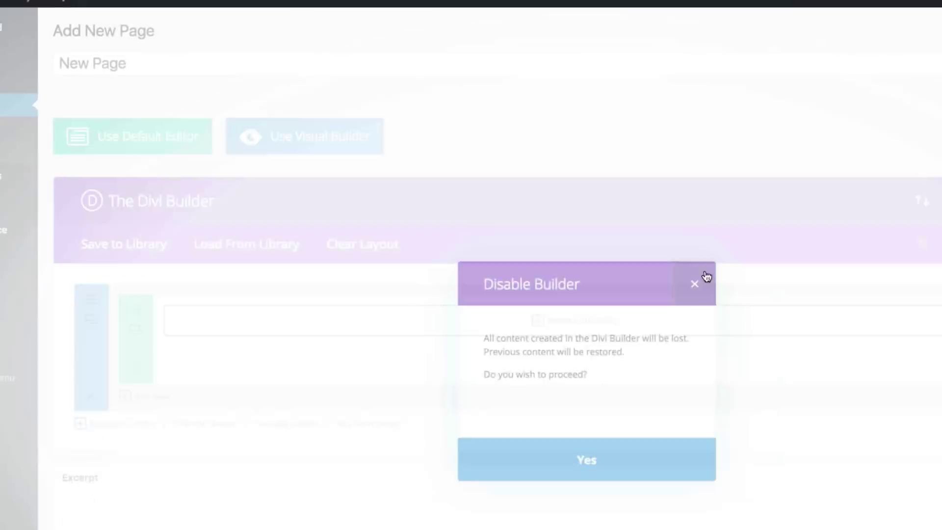
left_click(847, 361)
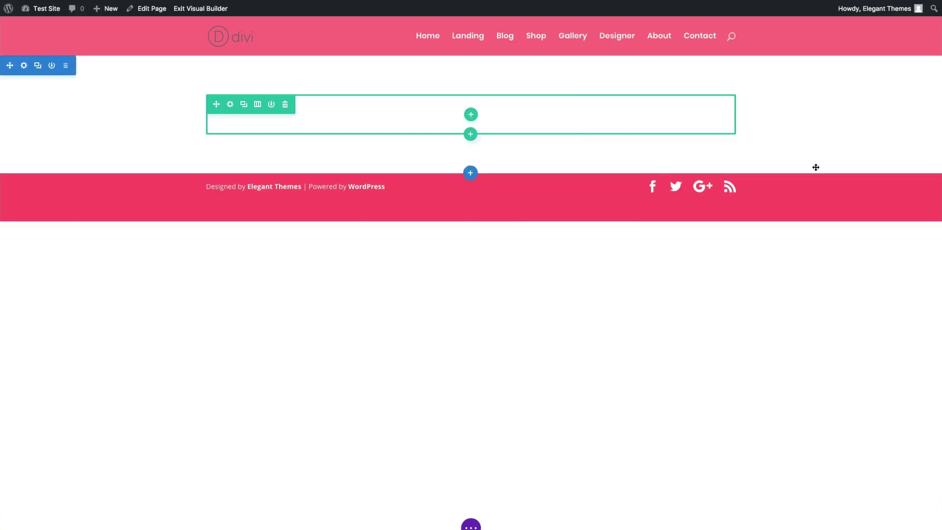
Insert the saved "header" section from the library and move it above the page's empty section.
left_click(468, 171)
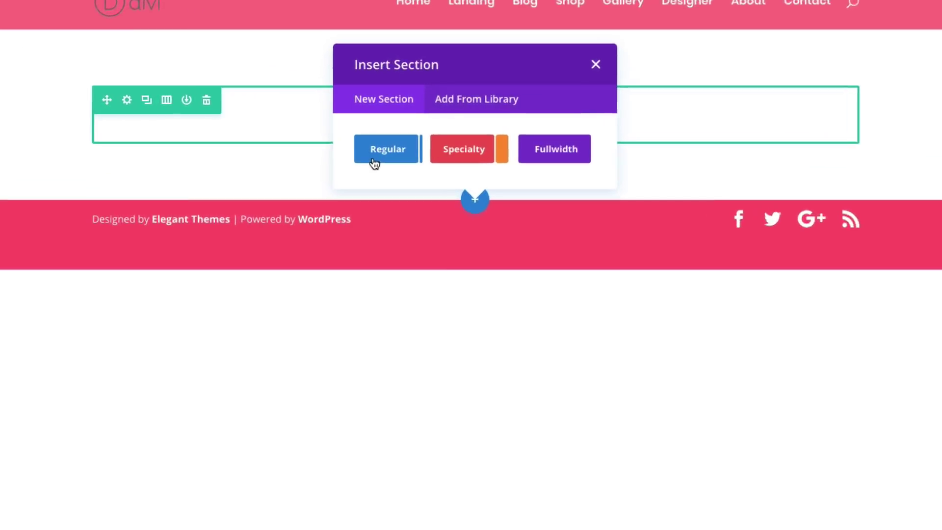
left_click(447, 103)
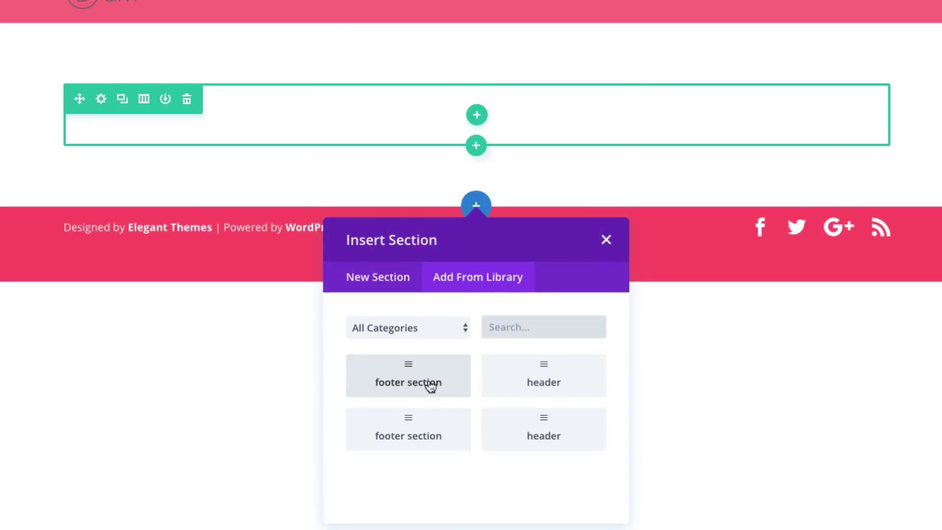
left_click(549, 381)
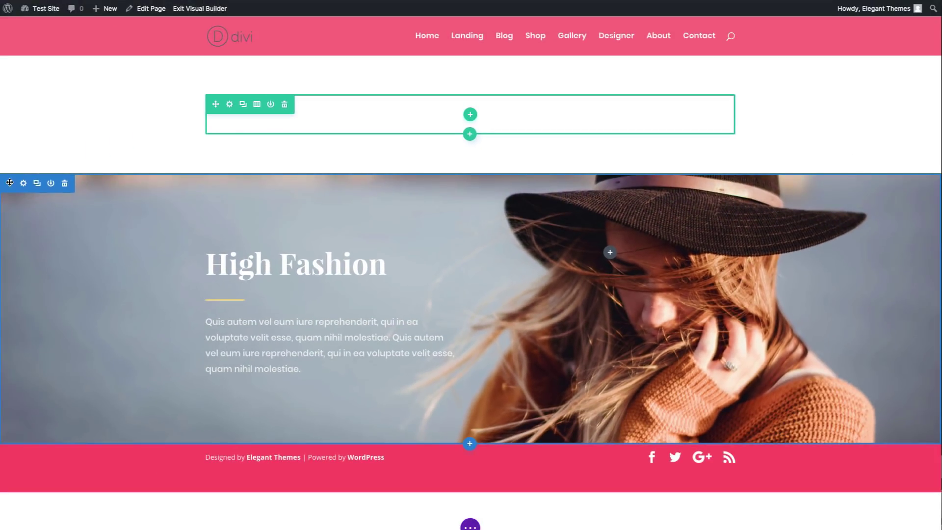
left_click_drag(9, 182, 29, 69)
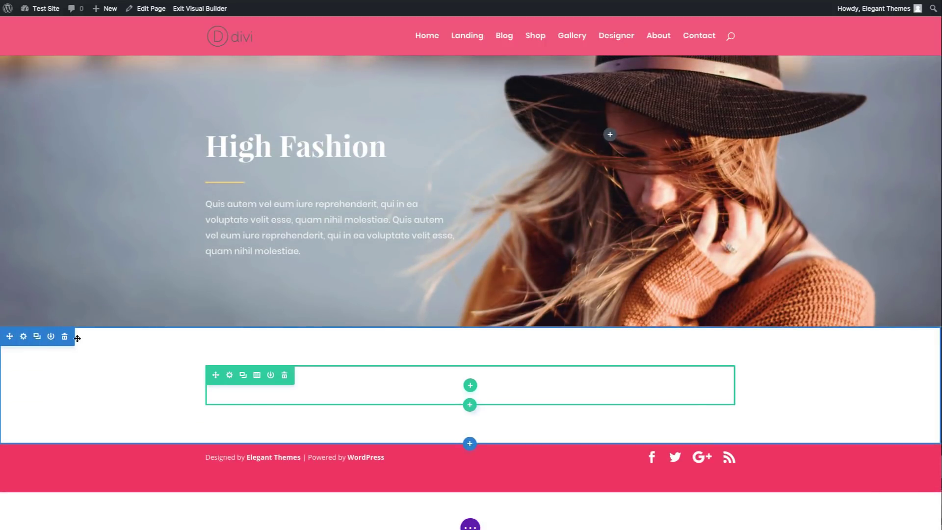
Replace the empty section below the header with a new regular section containing a single-column row, without adding a module.
left_click(64, 337)
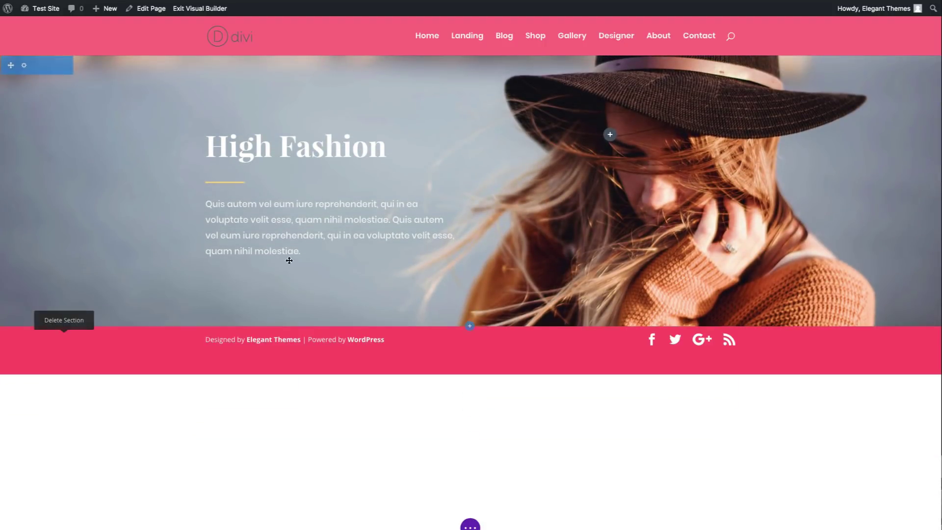
left_click(472, 328)
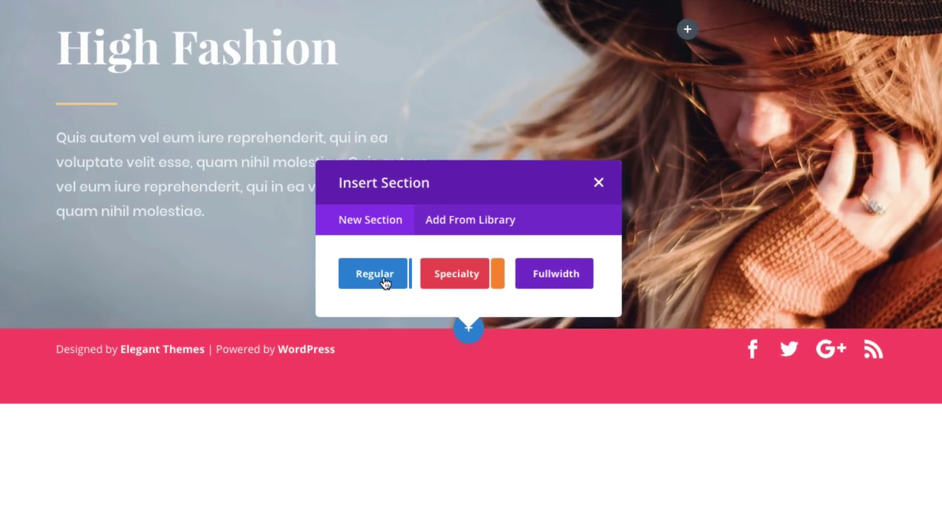
left_click(386, 284)
left_click(403, 211)
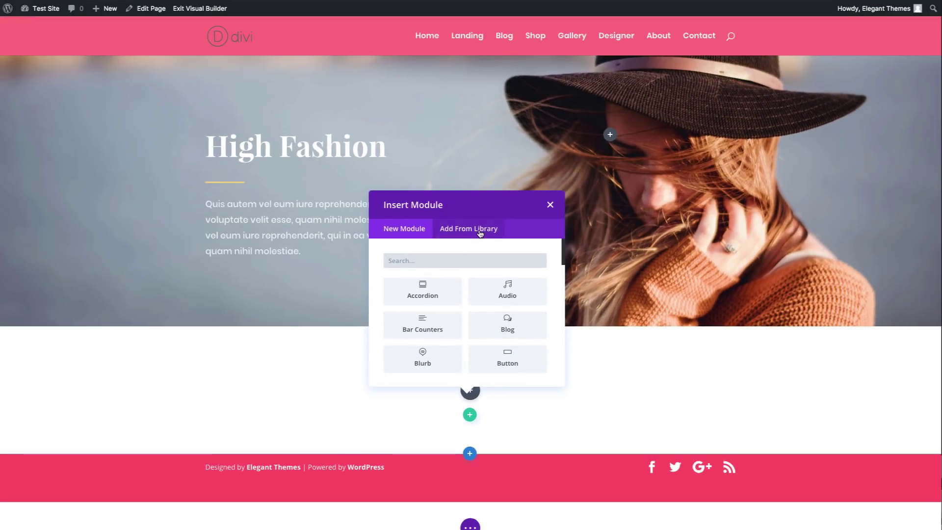
left_click(550, 205)
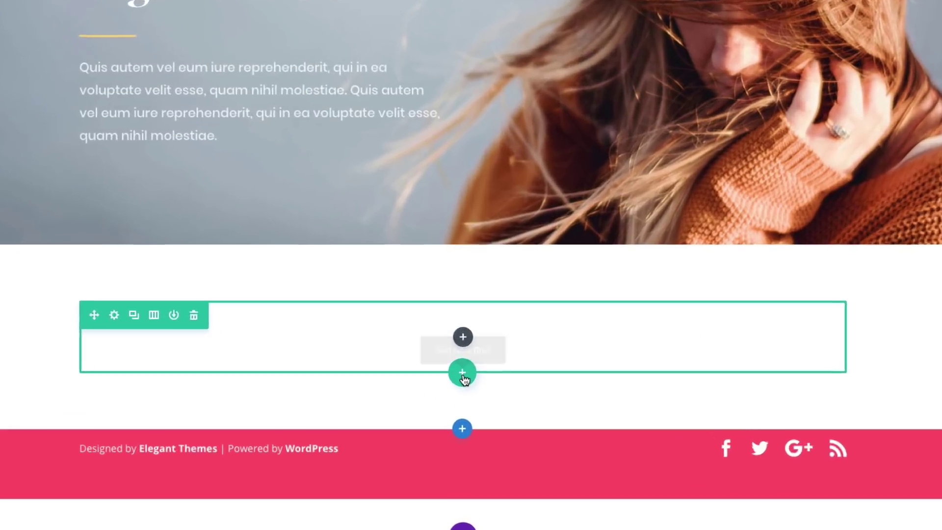
Insert the saved "section header" row from the library below the empty row and delete that empty row.
left_click(462, 375)
left_click(469, 169)
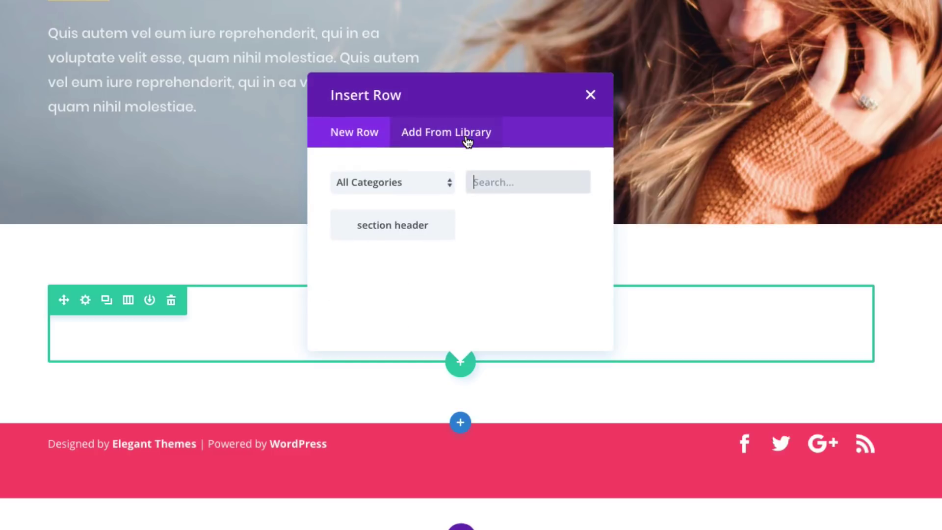
left_click(414, 211)
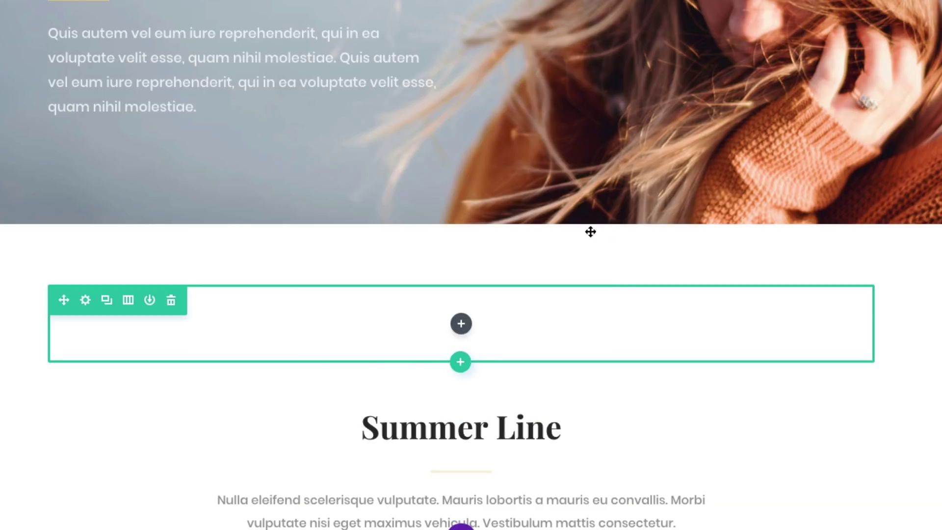
scroll(603, 350, "down", 1)
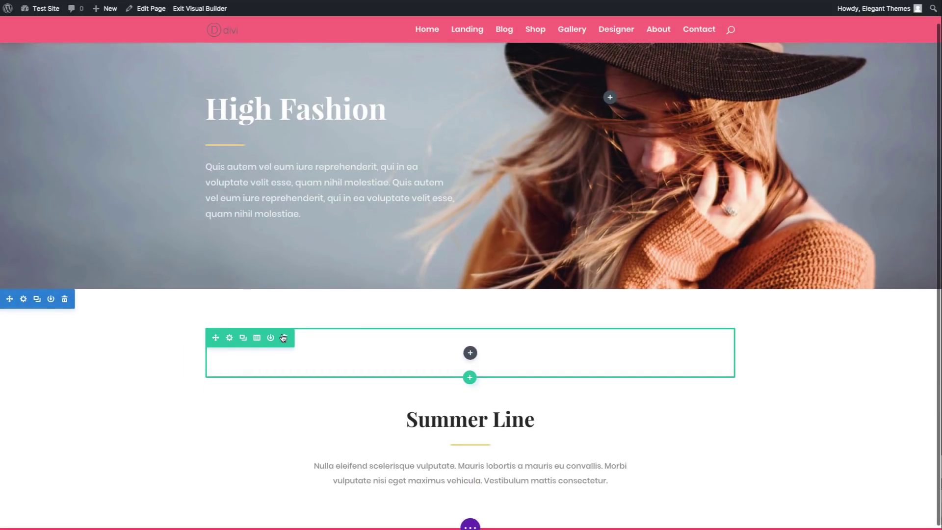
left_click(284, 338)
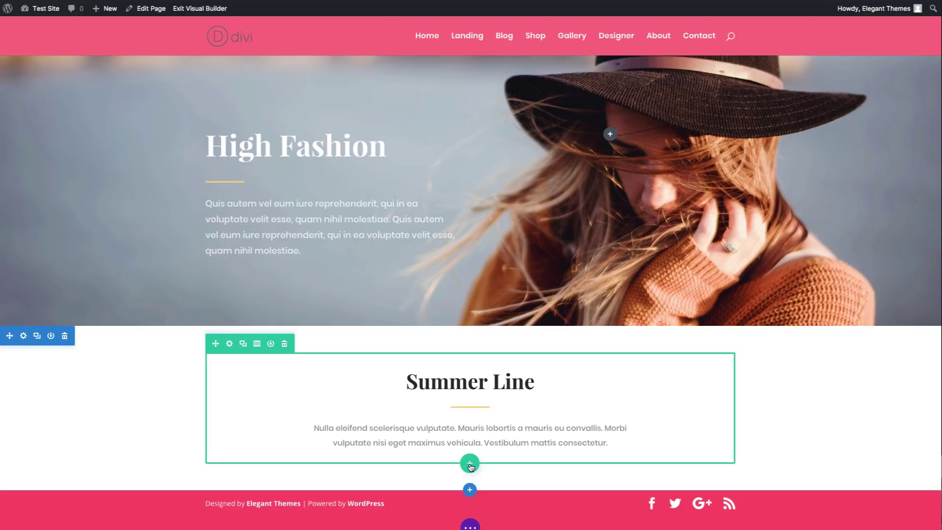
Insert the saved "pink button" module from the library below the Summer Line text.
left_click(469, 464)
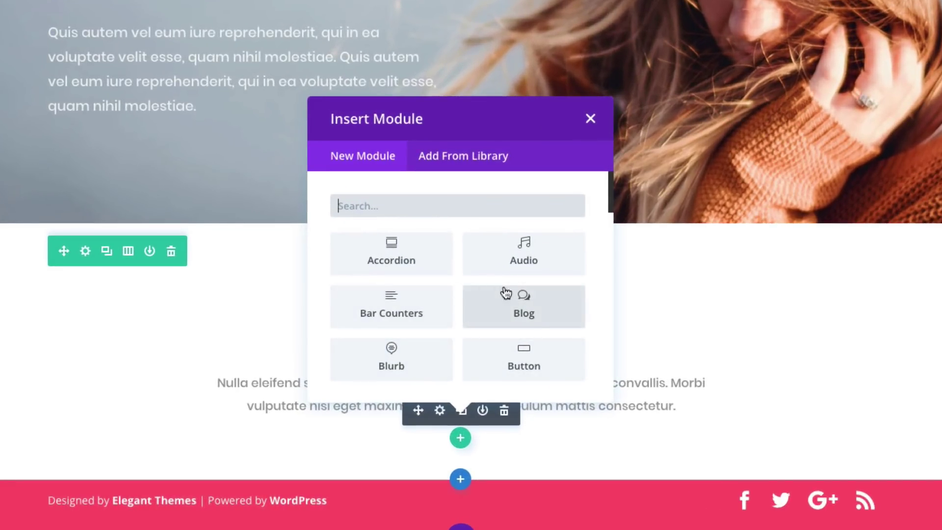
left_click(470, 157)
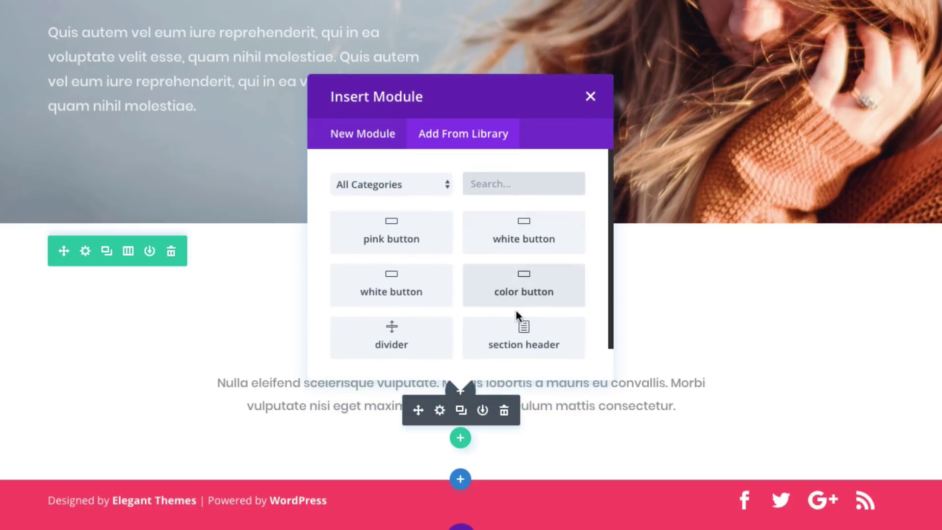
scroll(498, 261, "up", 1)
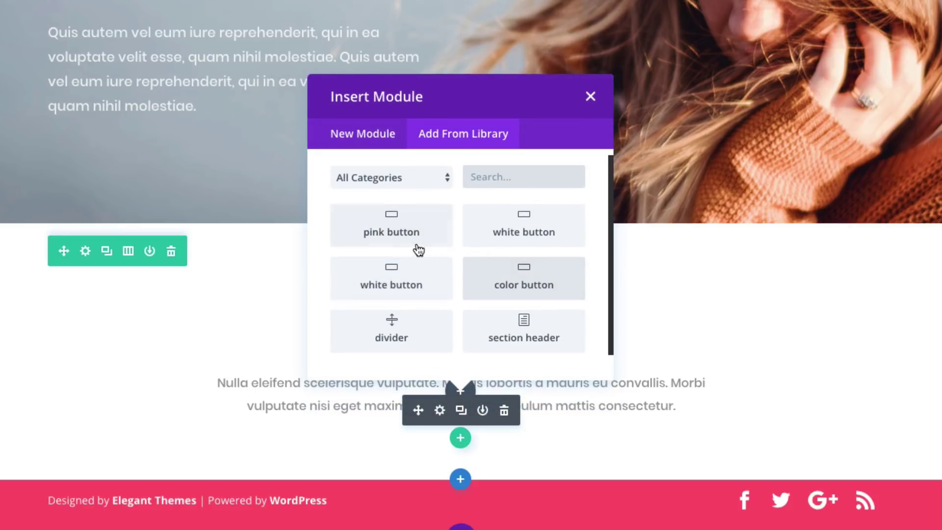
left_click(402, 239)
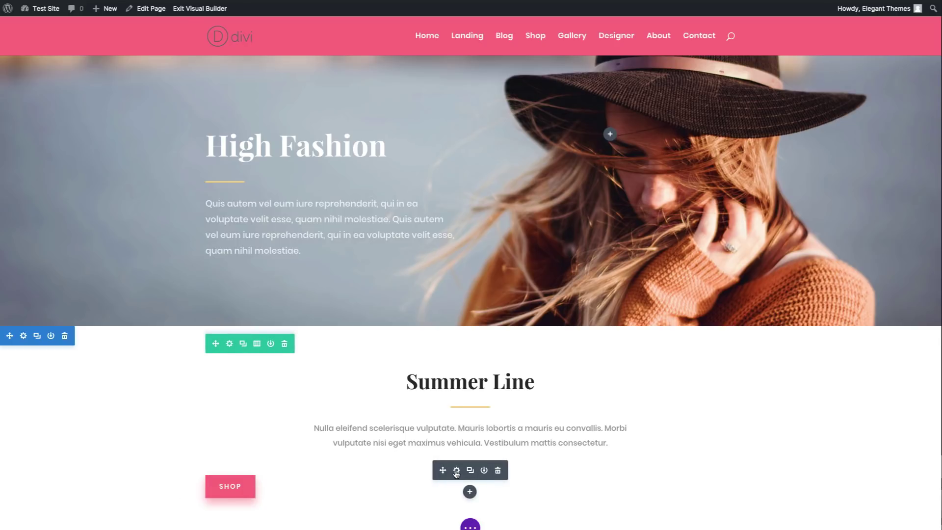
Set the alignment of the pink Shop button below the Summer Line text to centered and save the module settings.
left_click(456, 471)
left_click(77, 55)
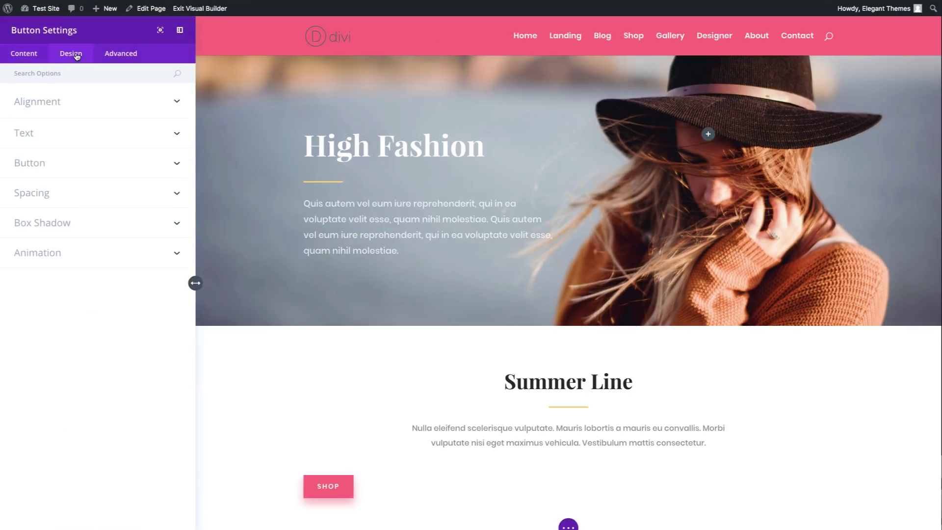
left_click(95, 111)
left_click(100, 139)
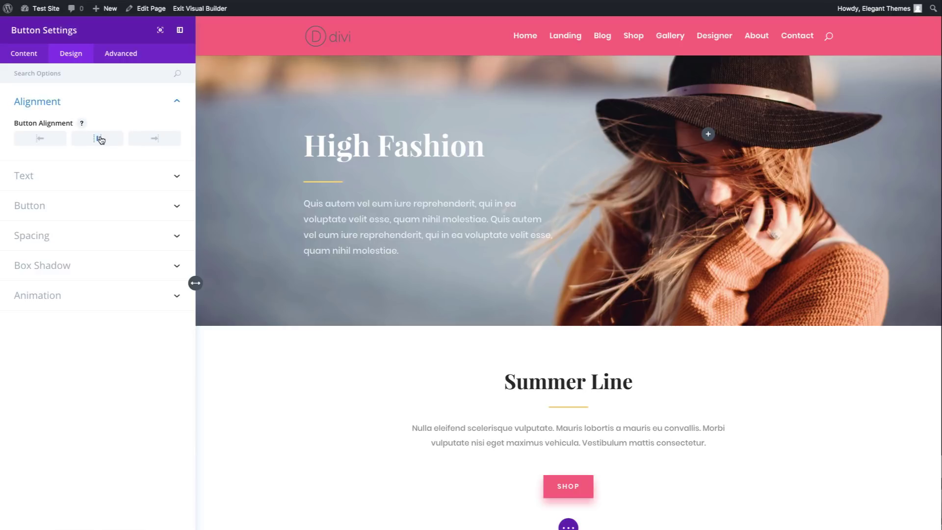
left_click(171, 529)
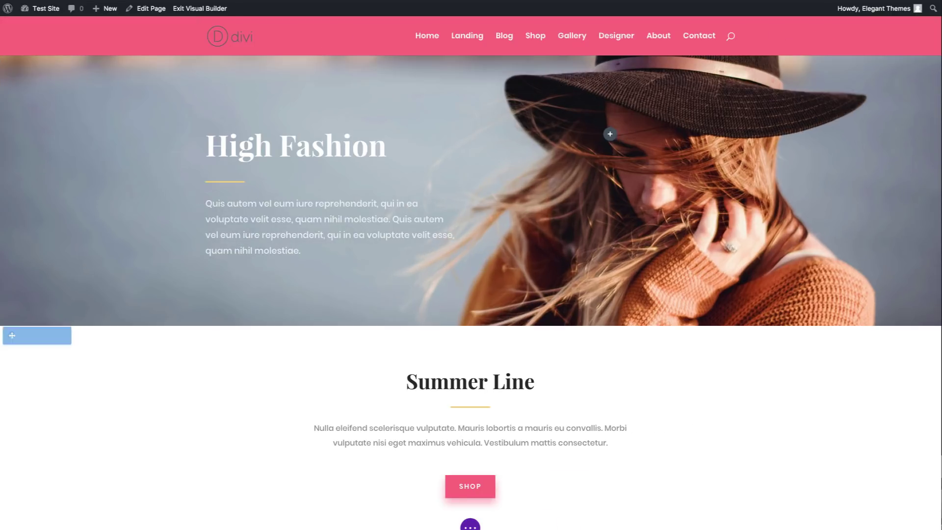
Insert the saved "footer section" from the library below the Summer Line section.
scroll(542, 458, "down", 1)
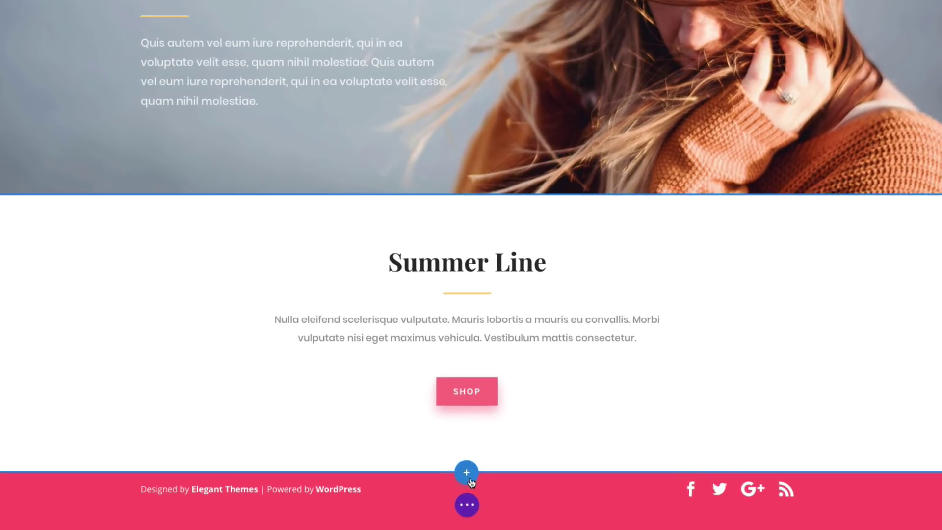
left_click(470, 516)
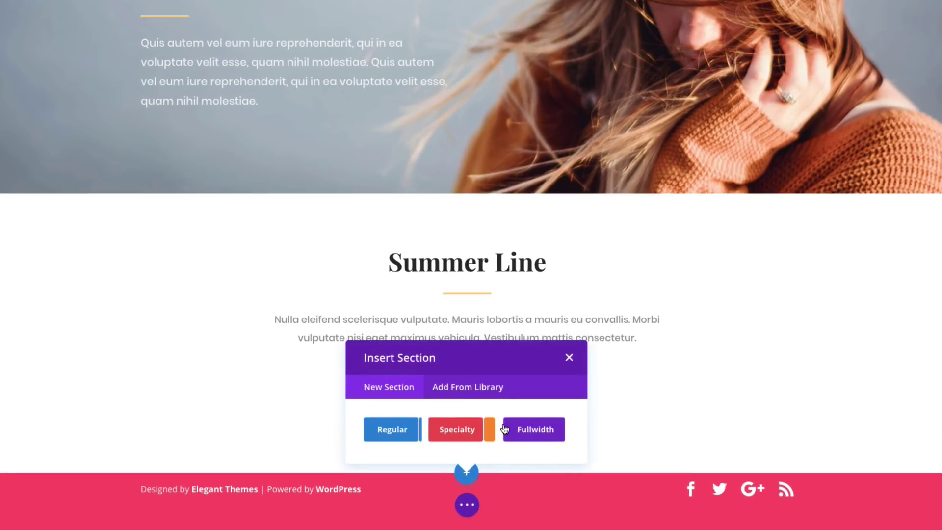
left_click(487, 393)
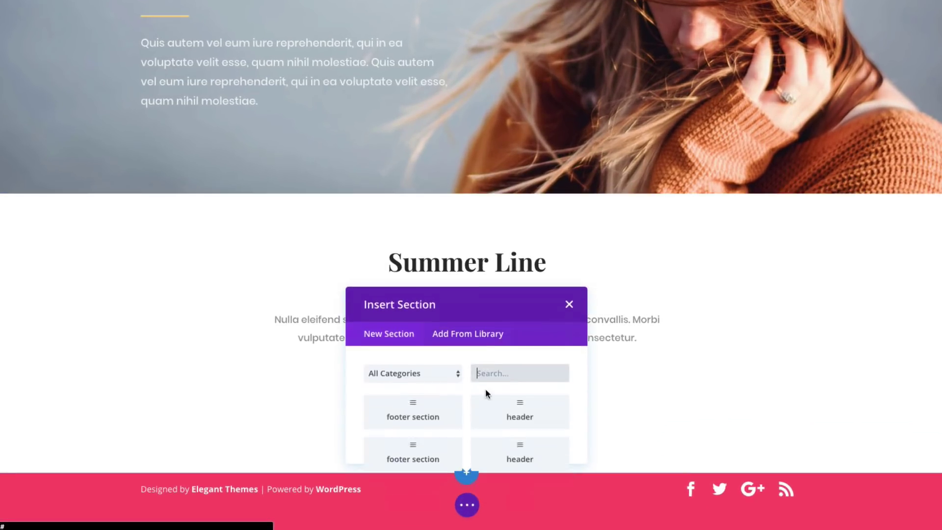
left_click(443, 376)
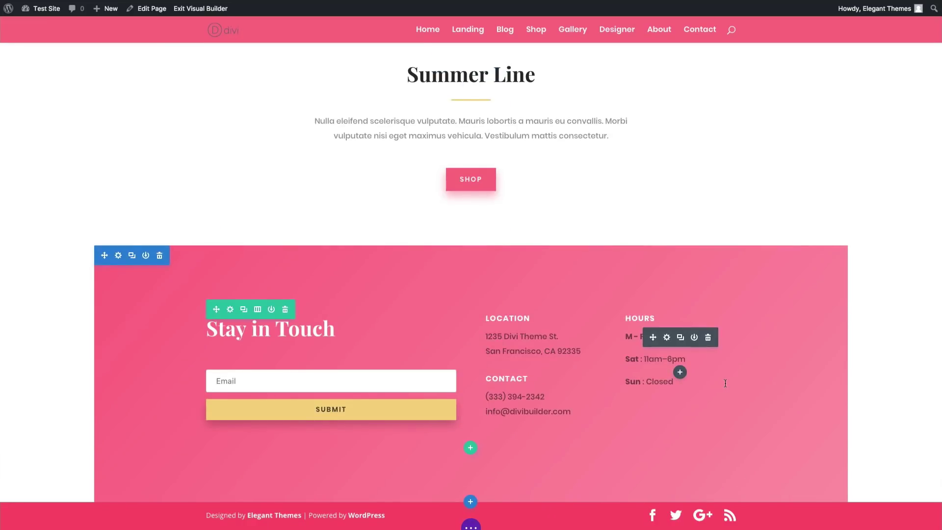
scroll(738, 244, "up", 6)
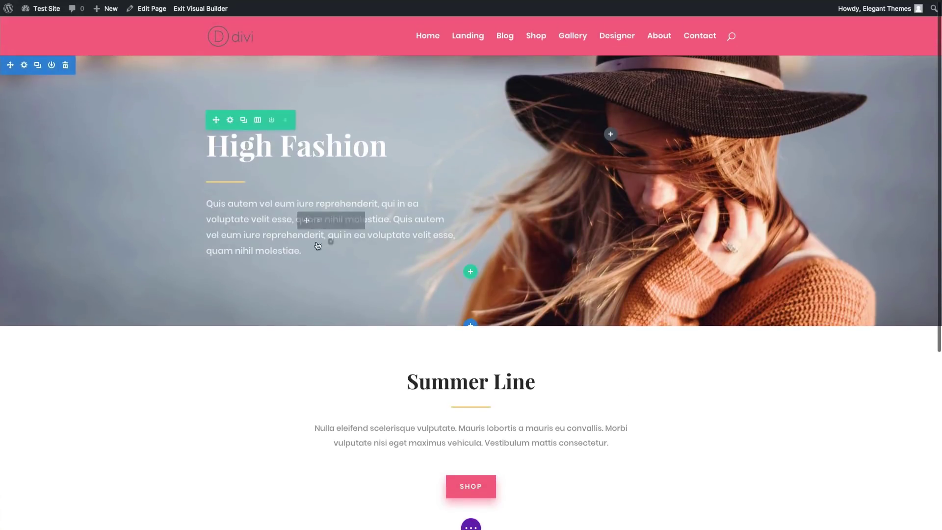
scroll(575, 332, "down", 5)
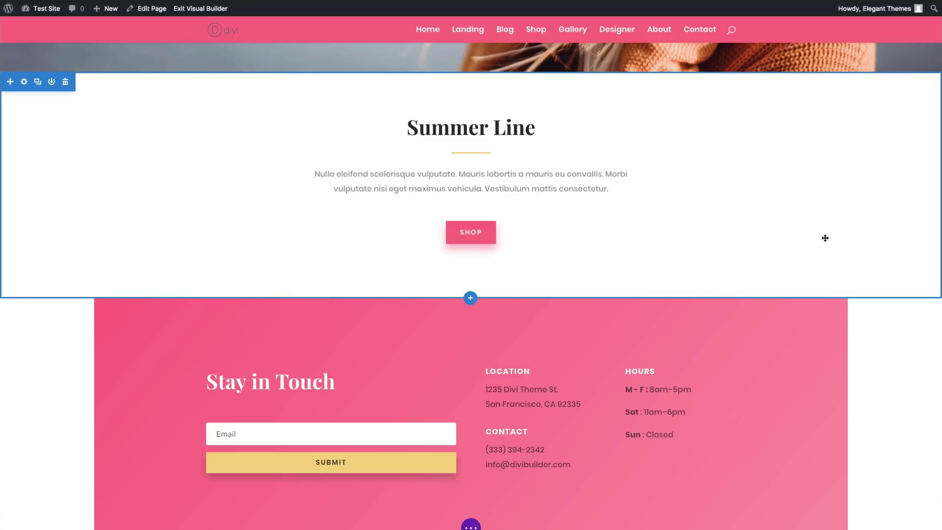
scroll(825, 238, "up", 5)
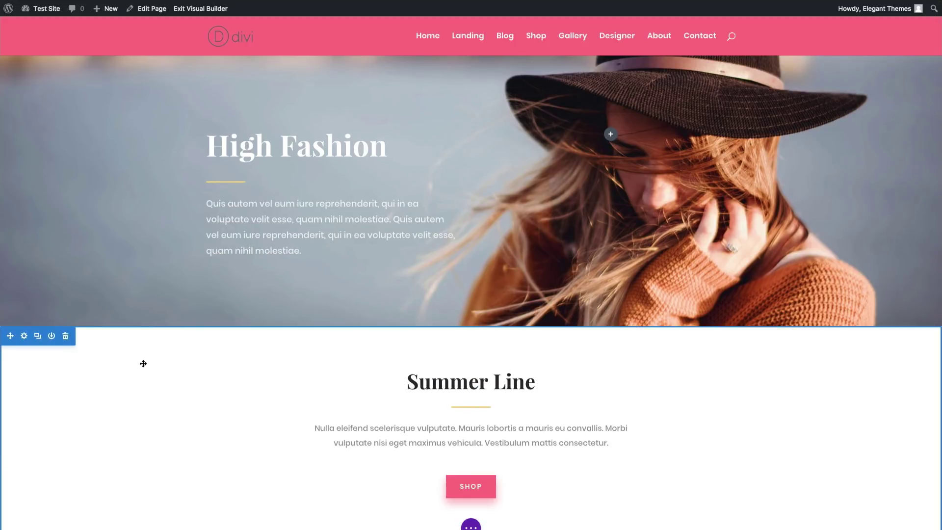
scroll(655, 392, "down", 2)
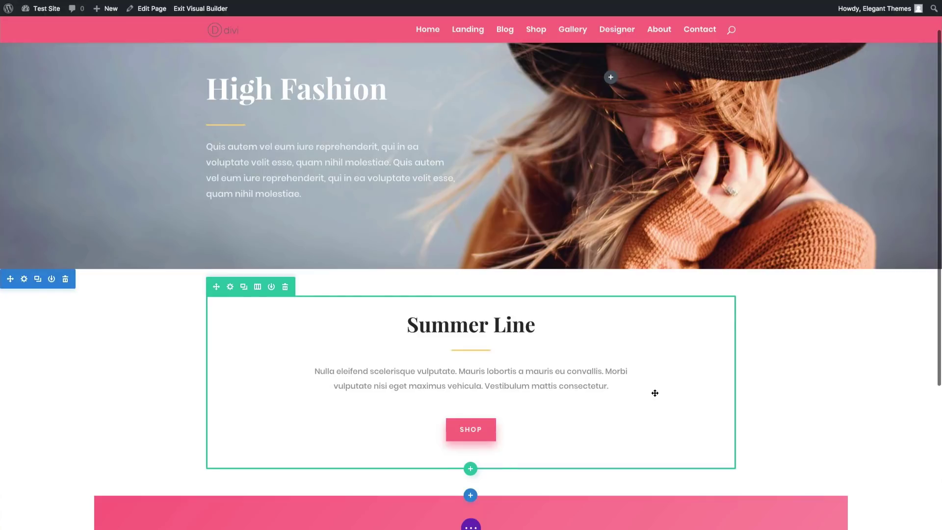
scroll(655, 393, "down", 3)
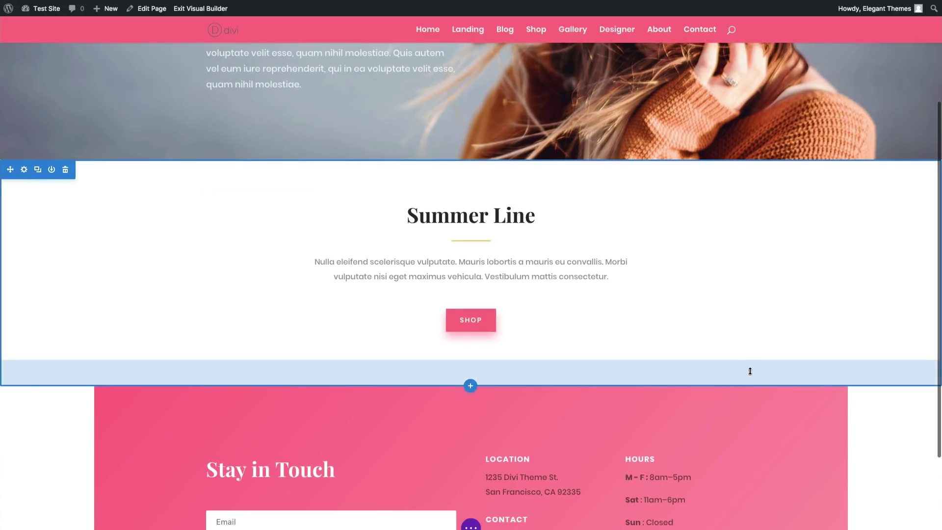
Save the Stay in Touch footer section to the library as a global item named "global footer".
scroll(829, 414, "down", 4)
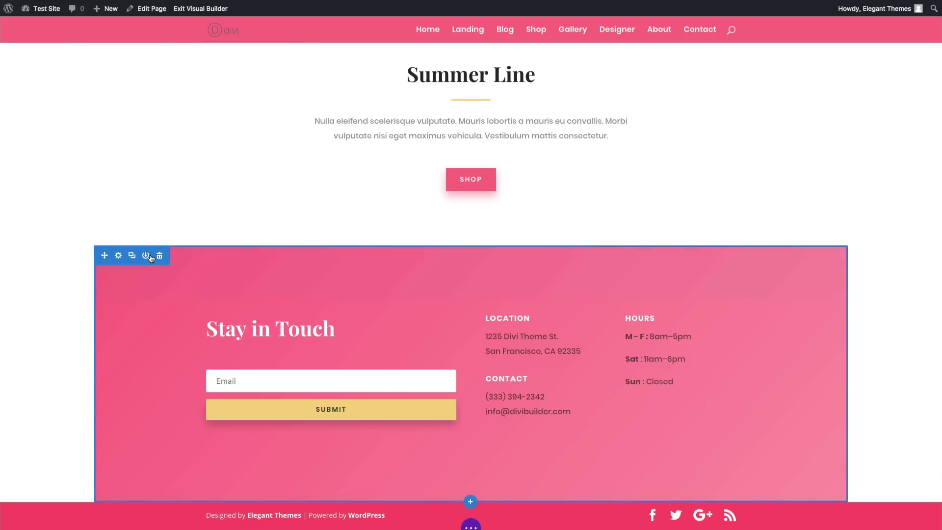
left_click(145, 255)
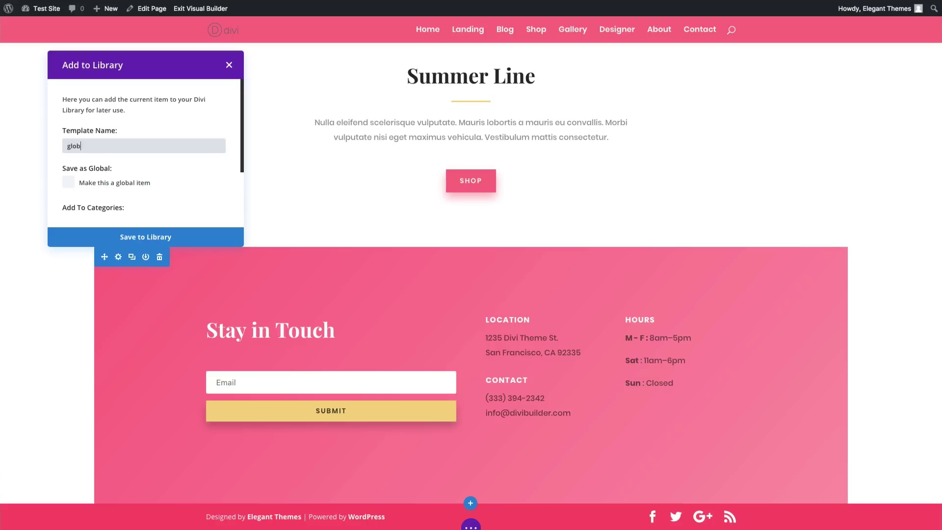
left_click(85, 184)
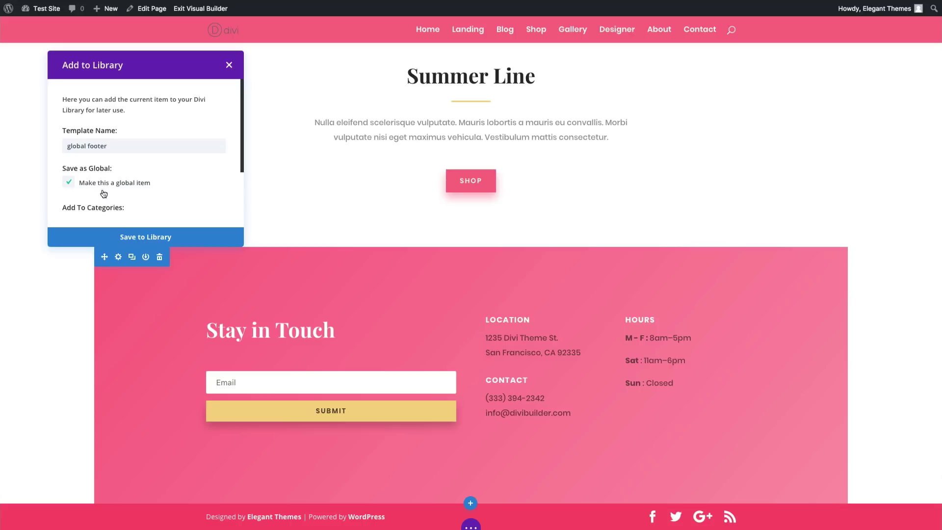
left_click(134, 238)
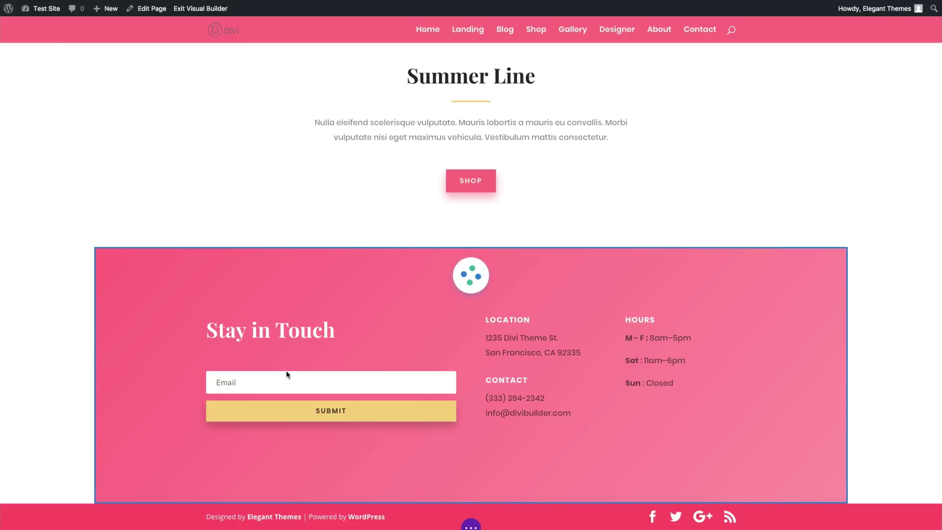